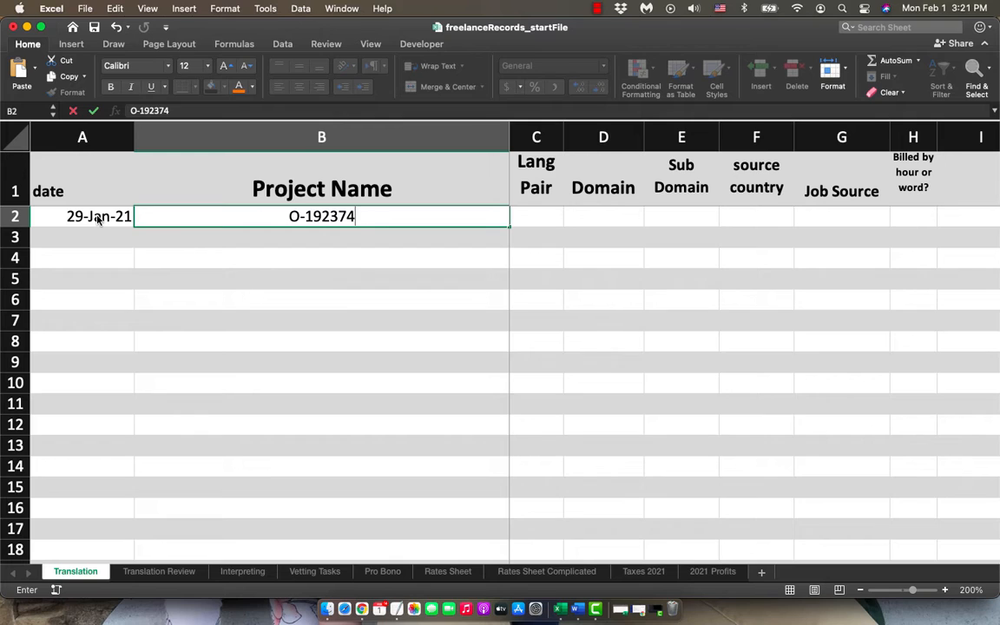
Finish entering the coded project number, ending in js, as the project name in row 2.
{"action": "type", "text": "js"}
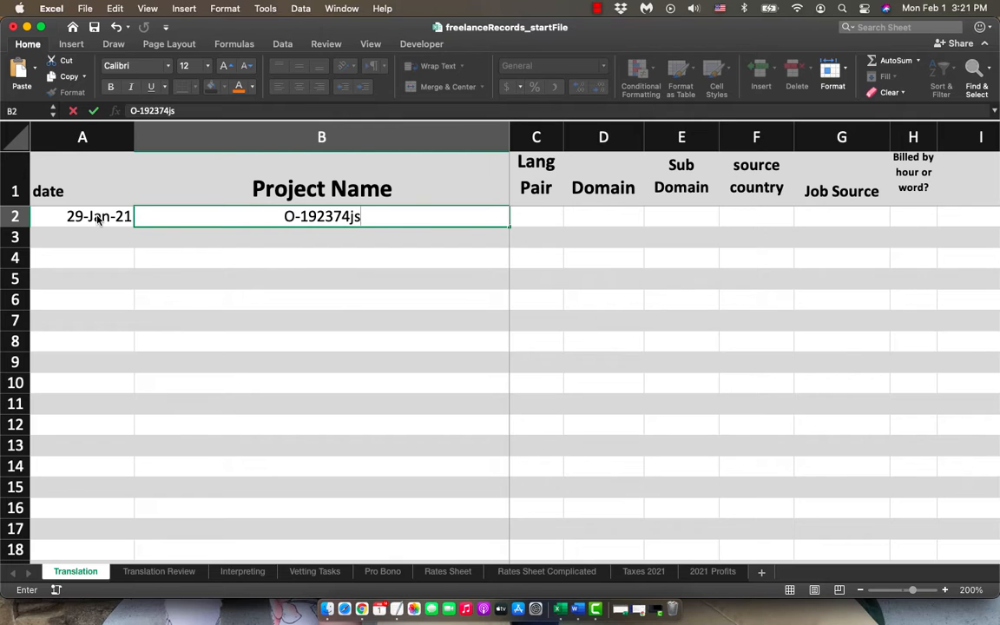
{"action": "key", "text": "Tab"}
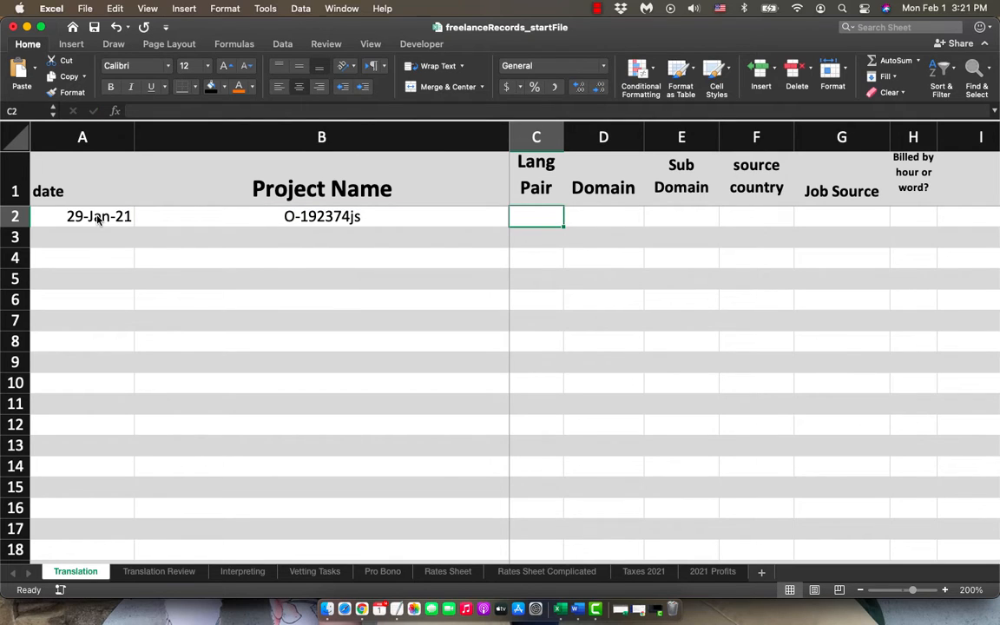
{"action": "key", "text": "Left"}
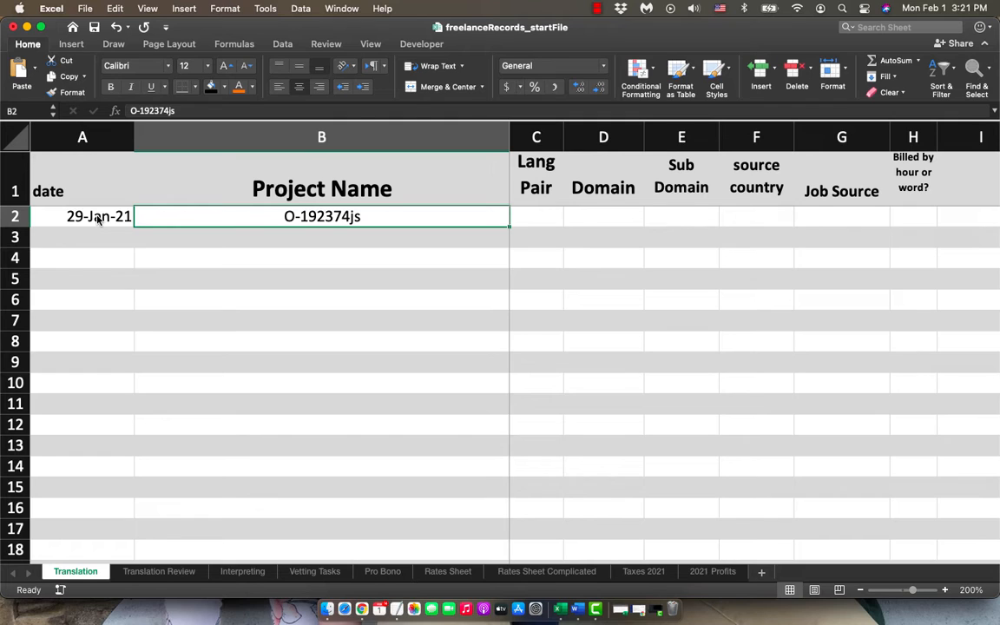
Enter "Watershed Sustainability" as the project name in row 2, replacing the code.
{"action": "type", "text": "Watersh"}
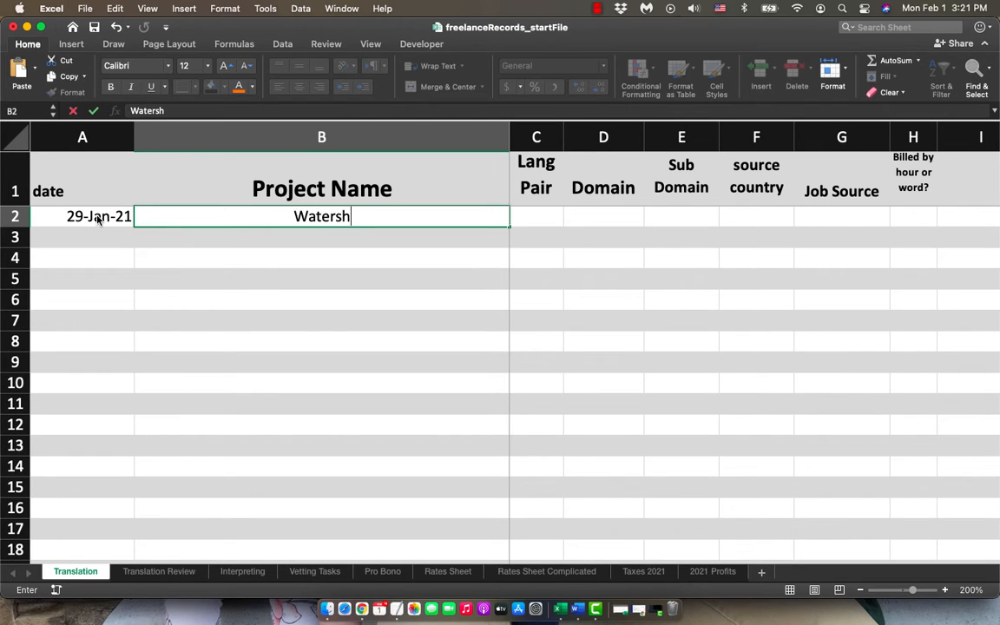
{"action": "type", "text": "ed Sustaib"}
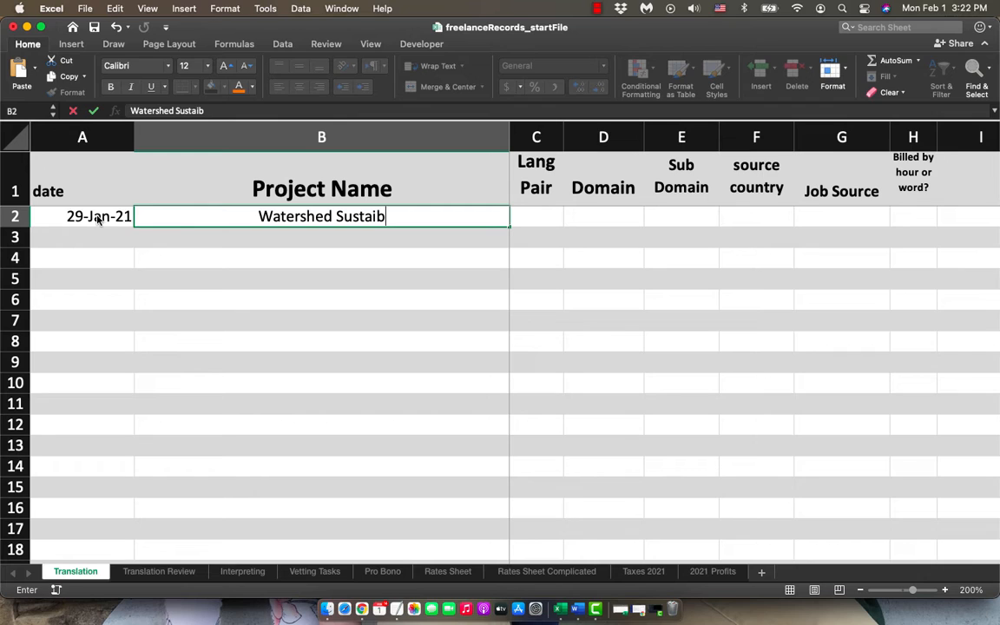
{"action": "key", "text": "BackSpace"}
{"action": "type", "text": "nability"}
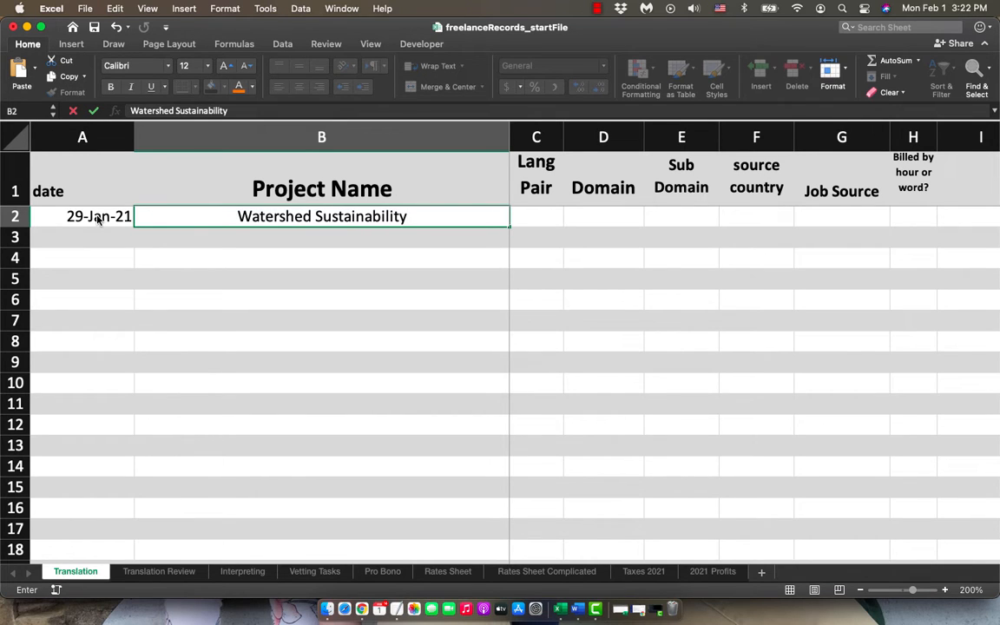
{"action": "key", "text": "Tab"}
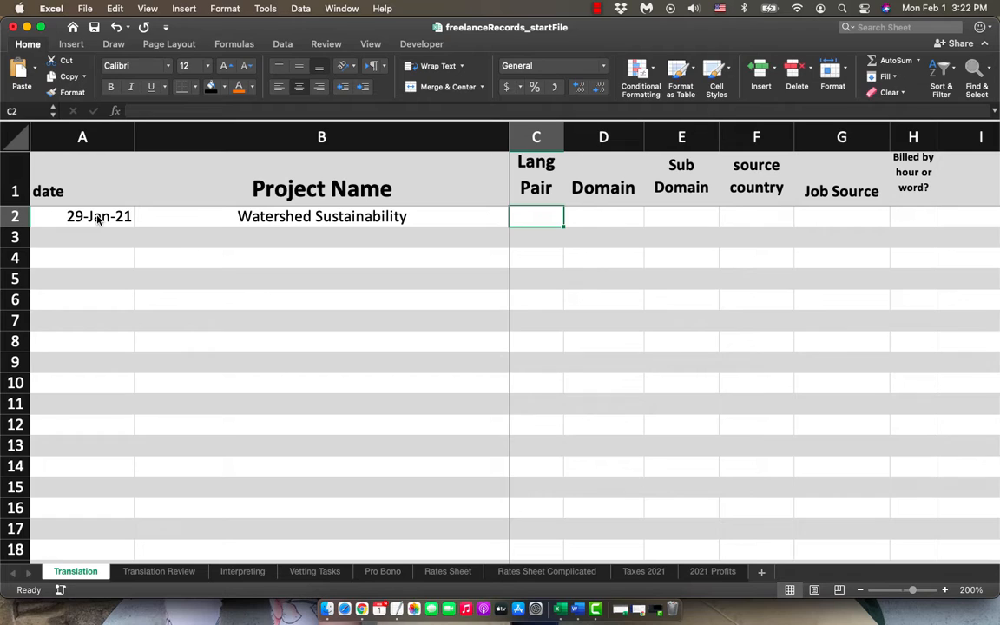
Try es>en as the language pair in row 2 and erase it.
{"action": "type", "text": "es>"}
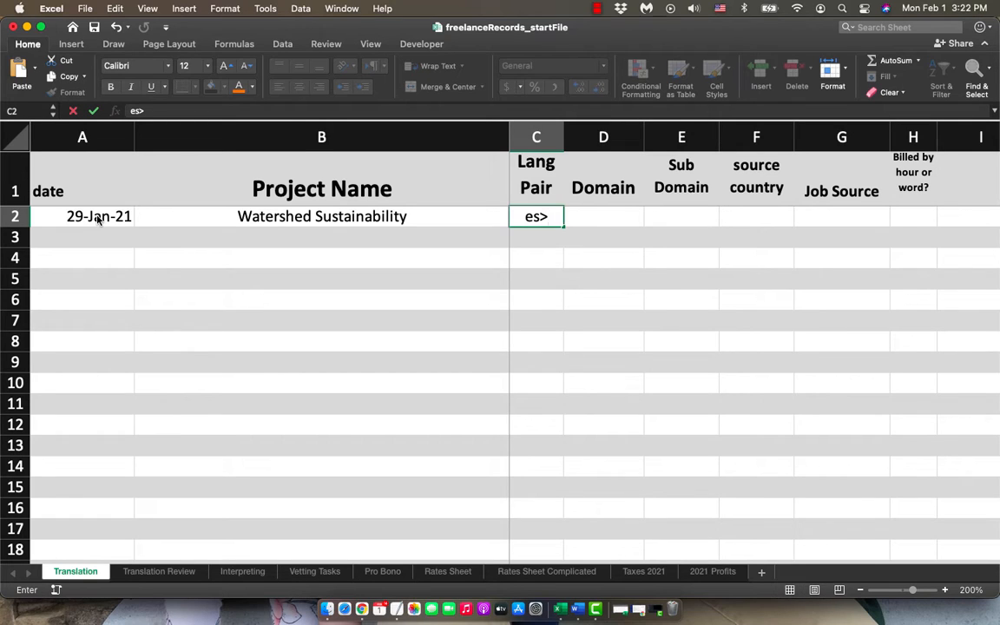
{"action": "type", "text": "en"}
{"action": "key", "text": "BackSpace"}
{"action": "key", "text": "BackSpace"}
{"action": "key", "text": "BackSpace"}
{"action": "key", "text": "BackSpace"}
{"action": "key", "text": "BackSpace"}
Enter pt>en as the language pair for the project in row 2.
{"action": "type", "text": "pt>en"}
{"action": "key", "text": "Tab"}
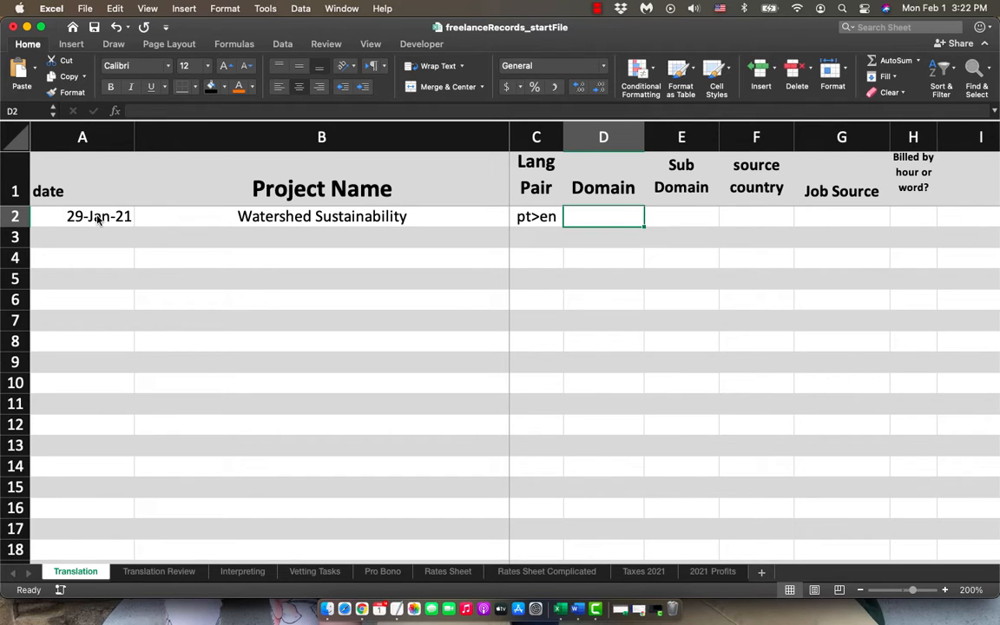
Try en>pt as the language pair in row 2 and restore it to pt>en.
{"action": "key", "text": "Left"}
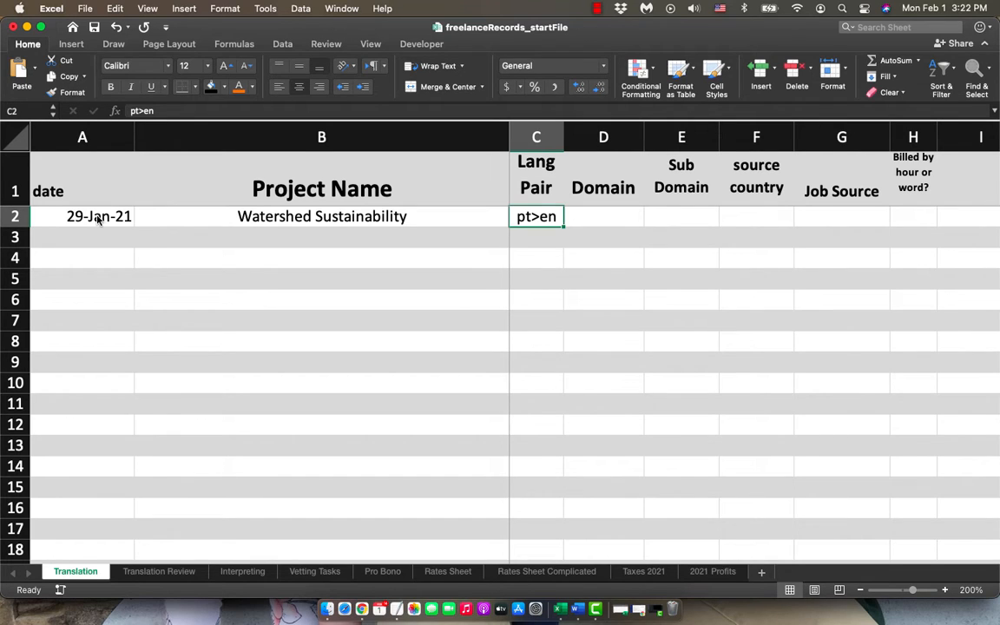
{"action": "type", "text": "e"}
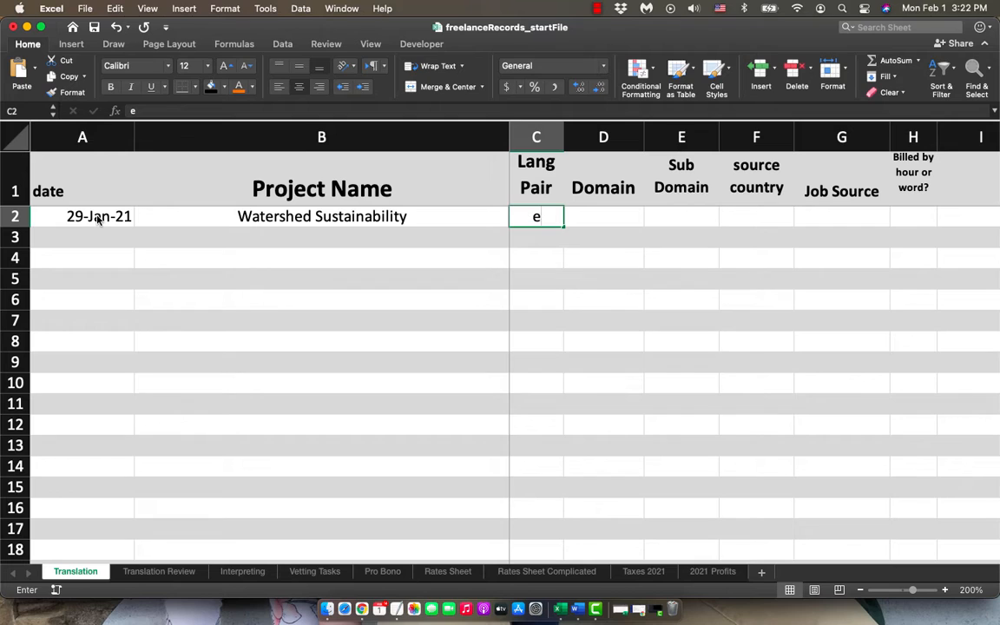
{"action": "type", "text": "n>pt"}
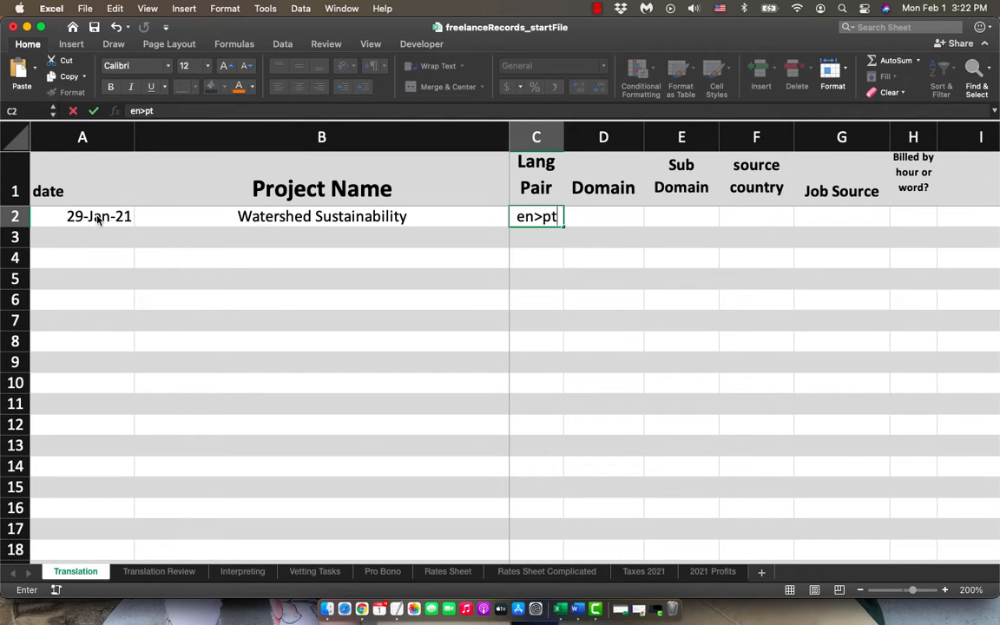
{"action": "key", "text": "BackSpace"}
{"action": "key", "text": "BackSpace"}
{"action": "key", "text": "BackSpace"}
{"action": "key", "text": "BackSpace"}
{"action": "key", "text": "BackSpace"}
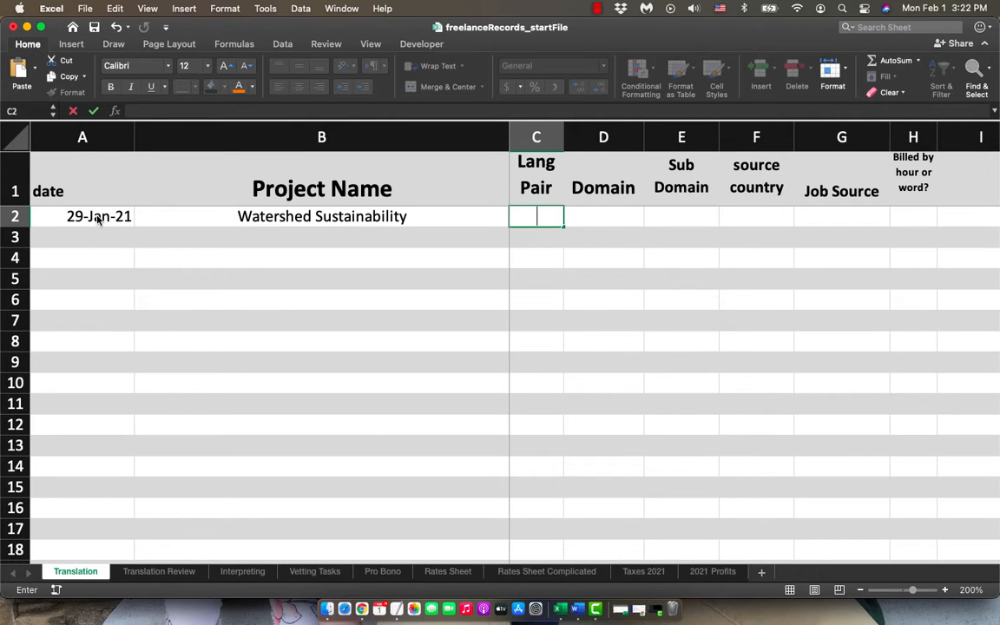
{"action": "type", "text": "pt>en"}
{"action": "key", "text": "Tab"}
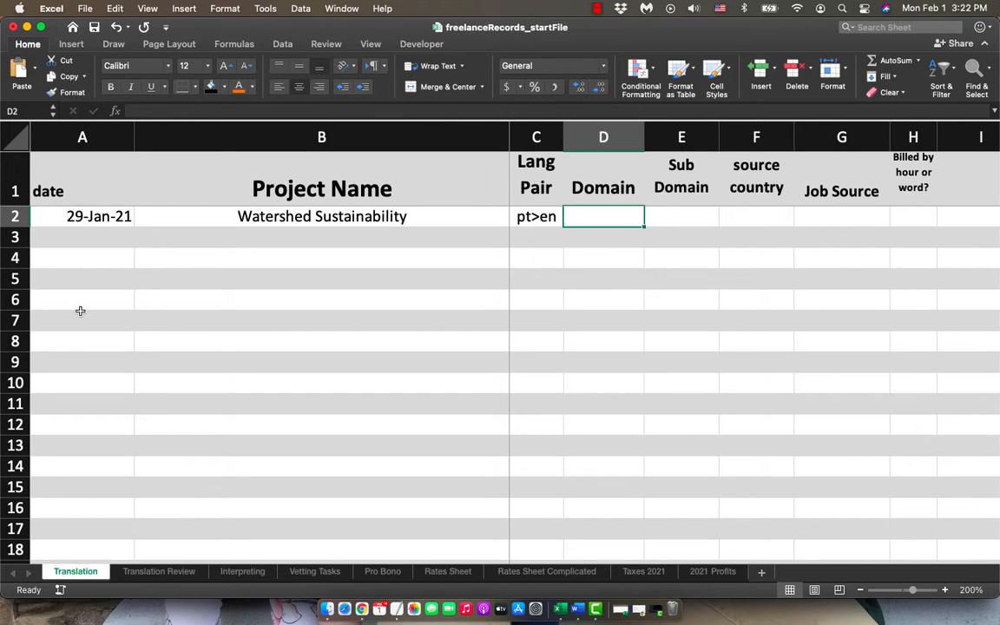
Switch to Chrome and, on Consenso's translator application form, leave only Aerospace / Aviation ticked under Industry & Technology.
{"action": "left_click", "coordinate": [355, 604]}
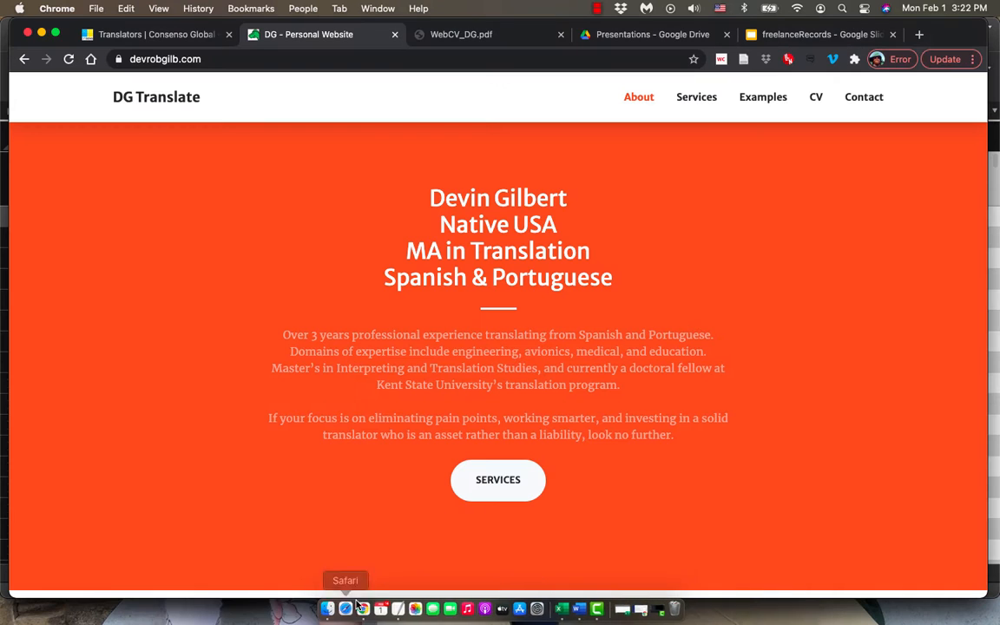
{"action": "left_click", "coordinate": [144, 34]}
{"action": "scroll", "coordinate": [371, 363], "scroll_direction": "up", "scroll_amount": 5}
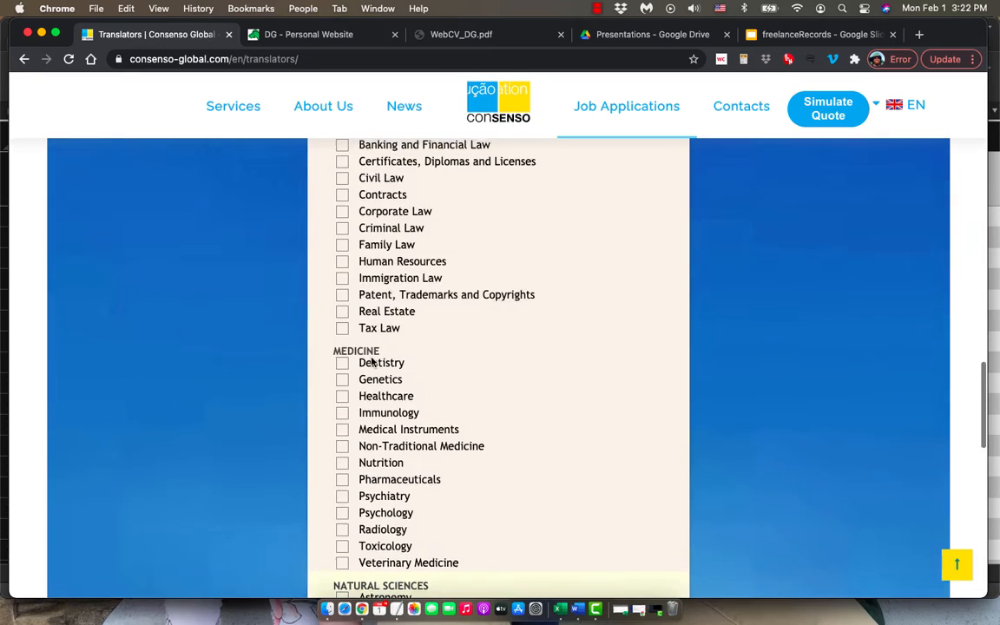
{"action": "scroll", "coordinate": [371, 392], "scroll_direction": "up", "scroll_amount": 5}
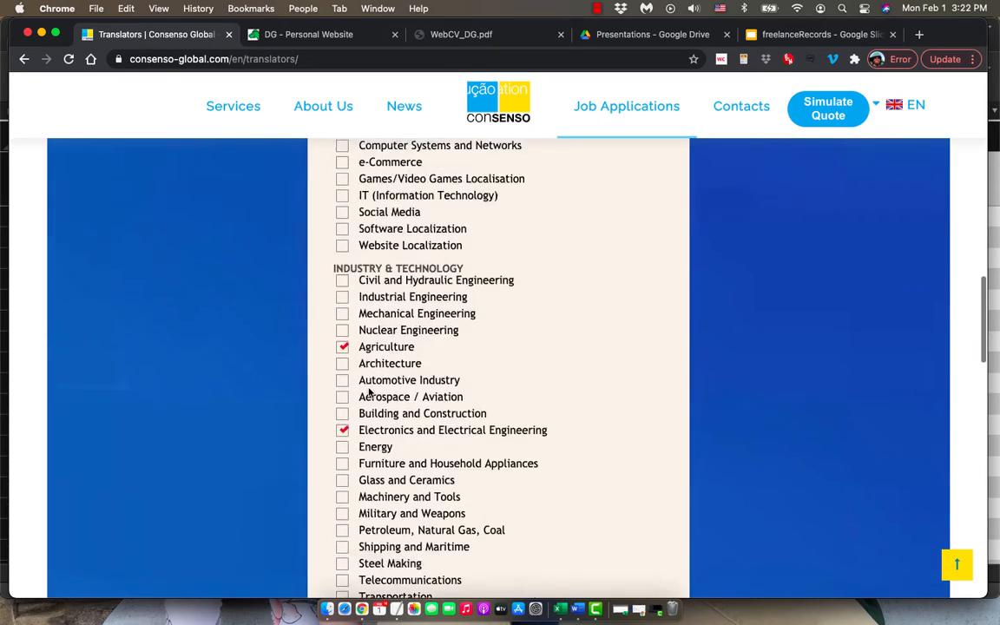
{"action": "scroll", "coordinate": [357, 444], "scroll_direction": "down", "scroll_amount": 1}
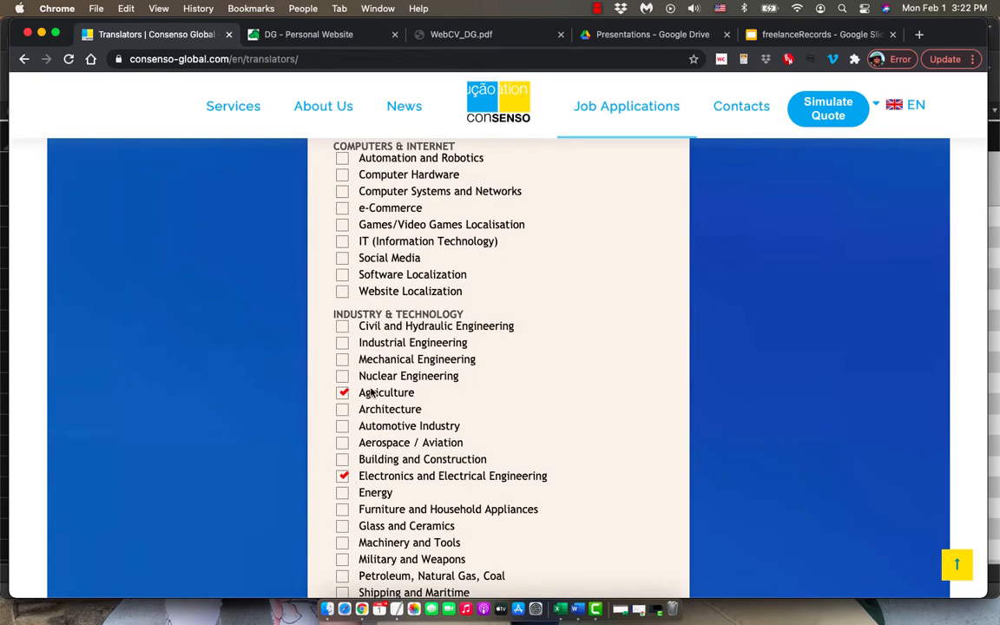
{"action": "left_click", "coordinate": [343, 476]}
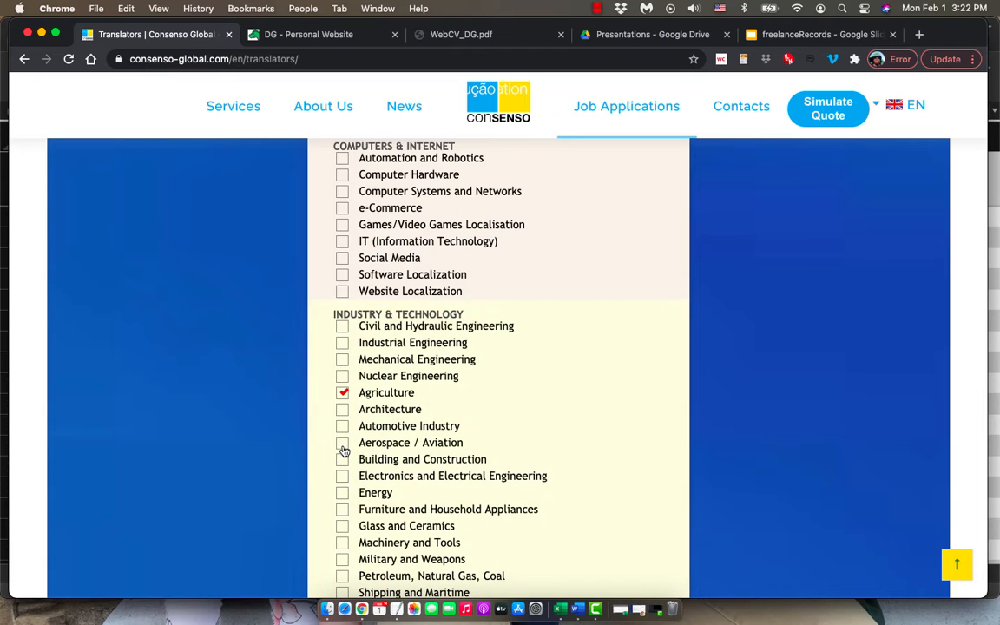
{"action": "left_click", "coordinate": [342, 442]}
{"action": "left_click", "coordinate": [343, 393]}
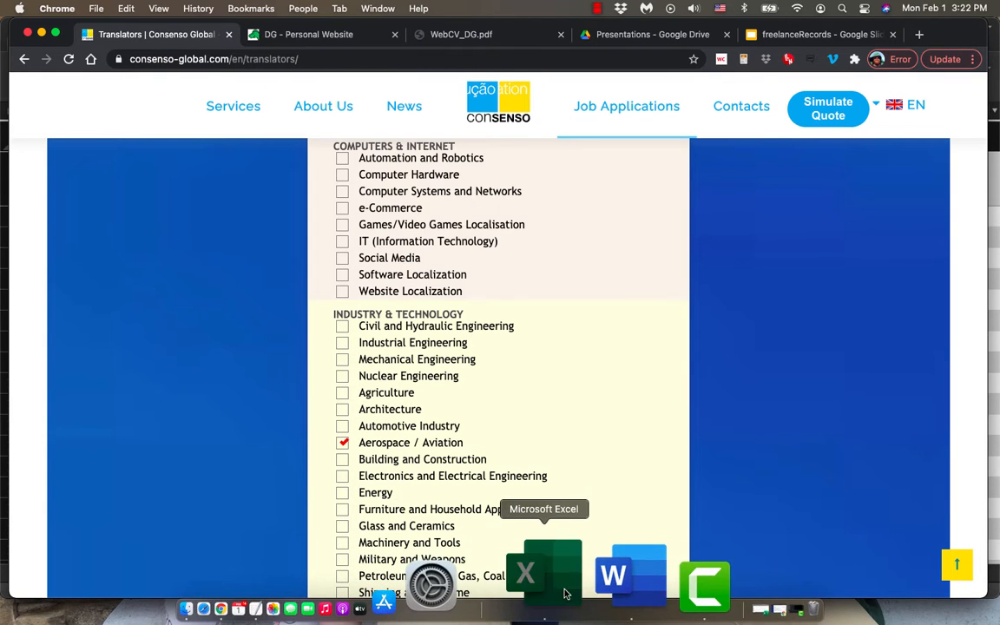
Switch back to Excel and enter "engineering" as the domain of the project in row 2.
{"action": "left_click", "coordinate": [536, 594]}
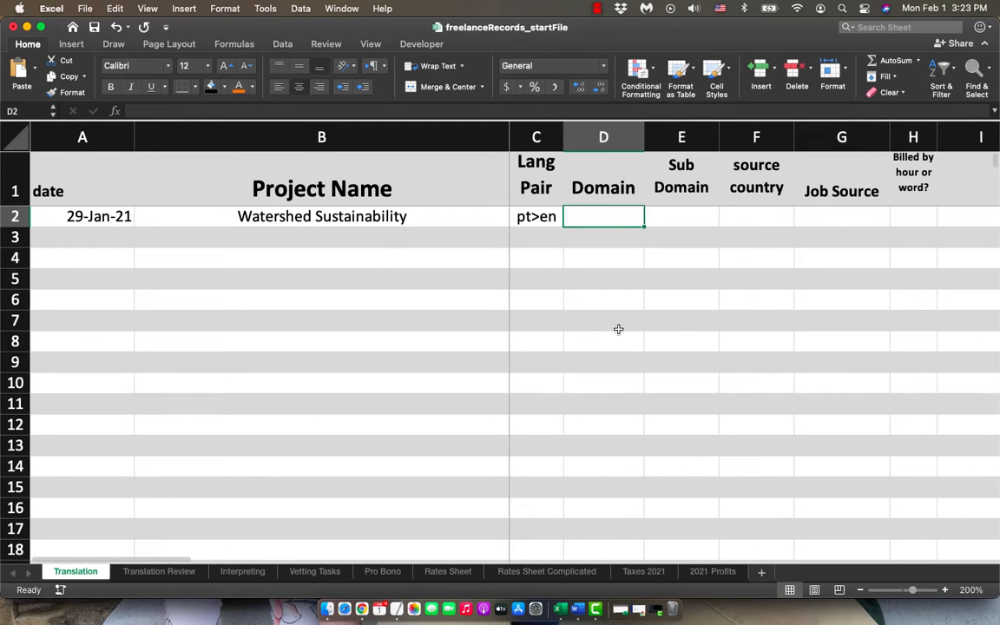
{"action": "type", "text": "en"}
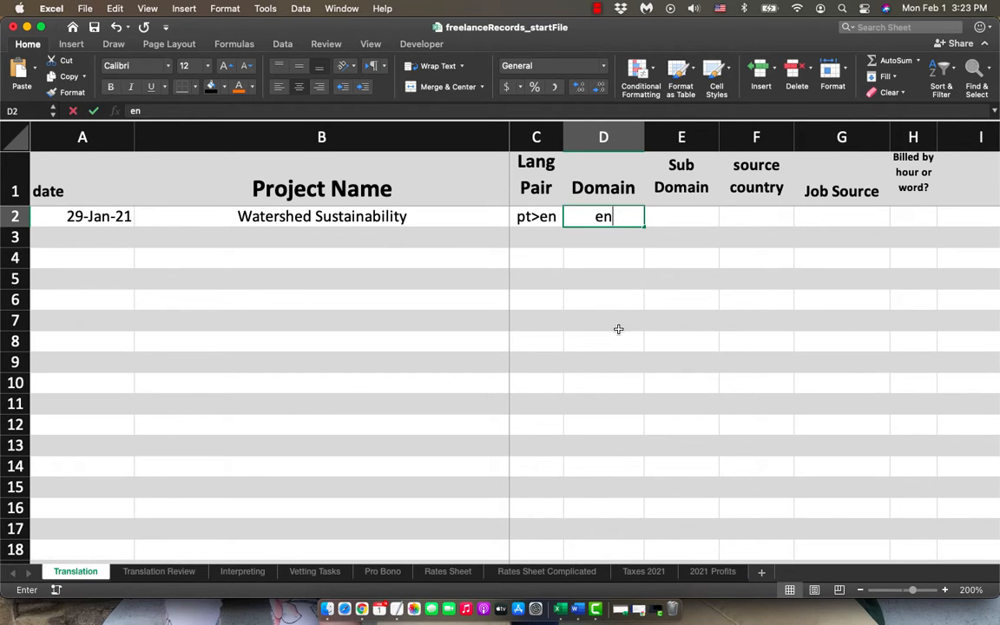
{"action": "type", "text": "gineering"}
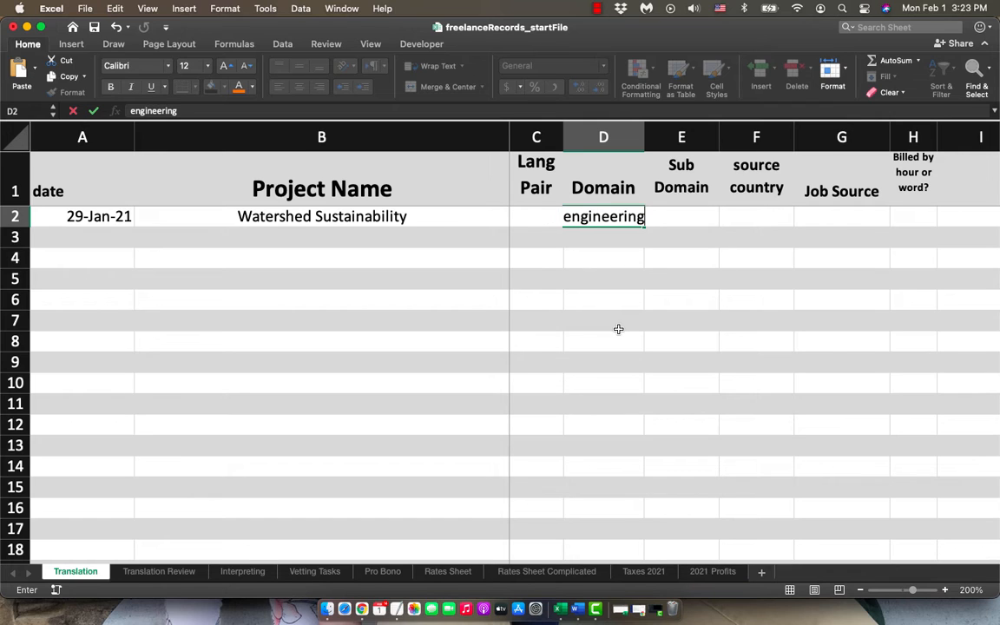
{"action": "key", "text": "Tab"}
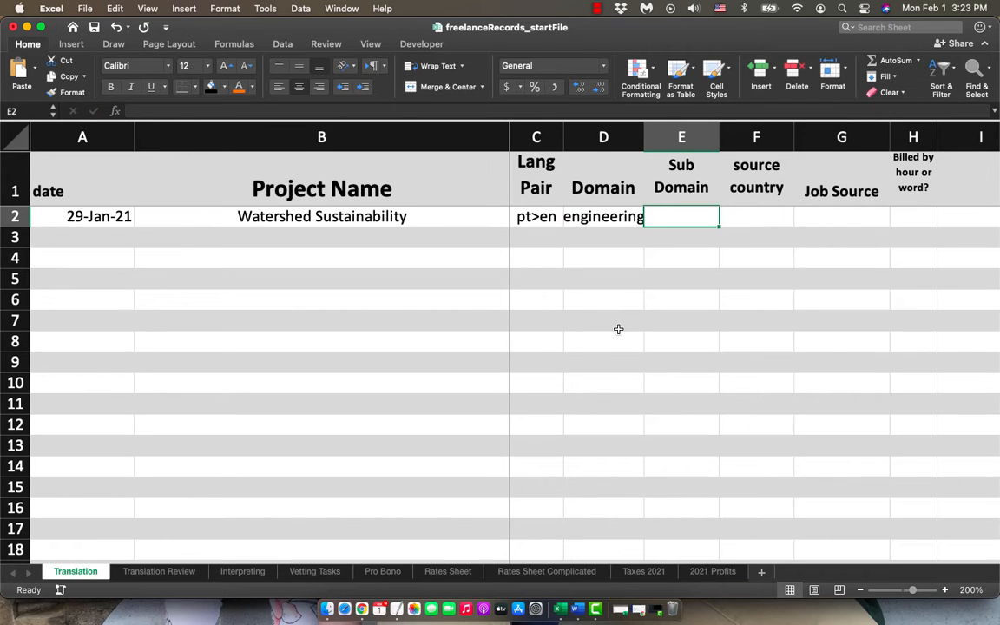
Enter "avionics" as the sub domain of the project in row 2, replacing the initial "aero".
{"action": "type", "text": "aero"}
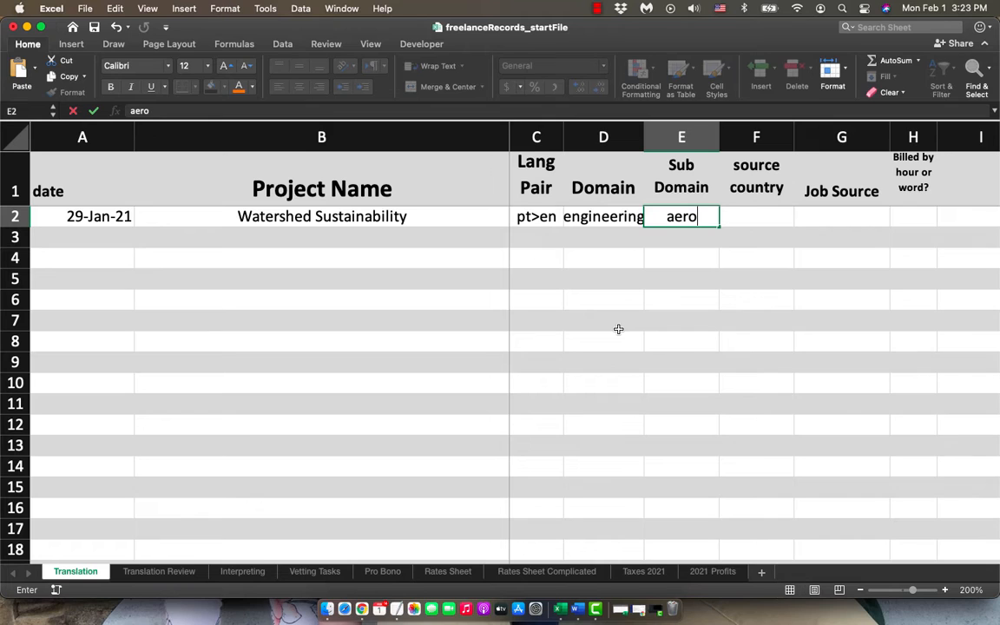
{"action": "key", "text": "Tab"}
{"action": "key", "text": "Left"}
{"action": "type", "text": "avionics"}
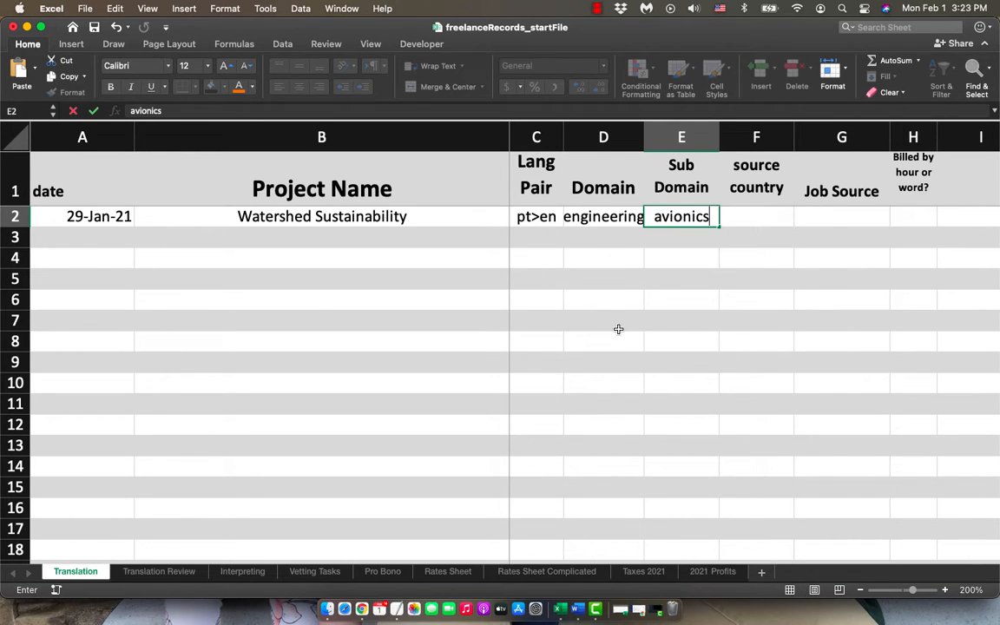
{"action": "key", "text": "Tab"}
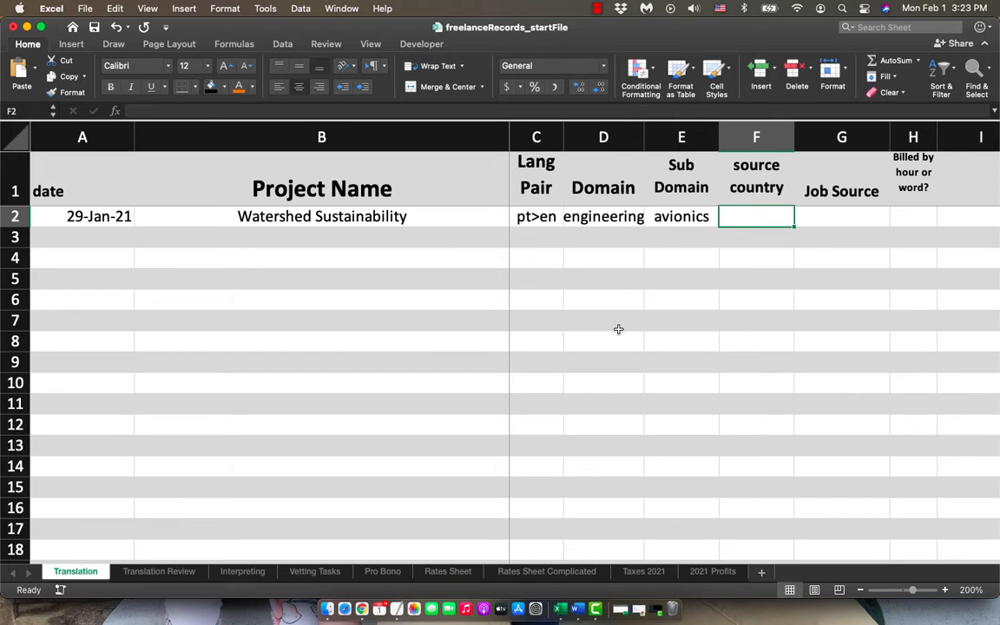
Enter "avionics" as a repeated sub domain example in cell E7.
{"action": "key", "text": "Return"}
{"action": "key", "text": "Down"}
{"action": "key", "text": "Down"}
{"action": "key", "text": "Down"}
{"action": "key", "text": "Down"}
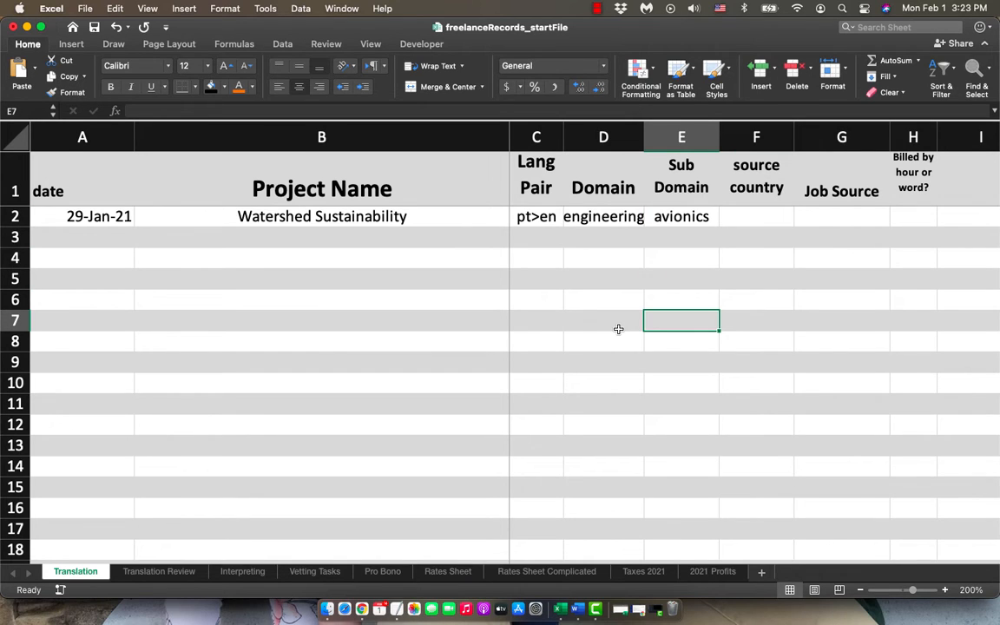
{"action": "type", "text": "avison"}
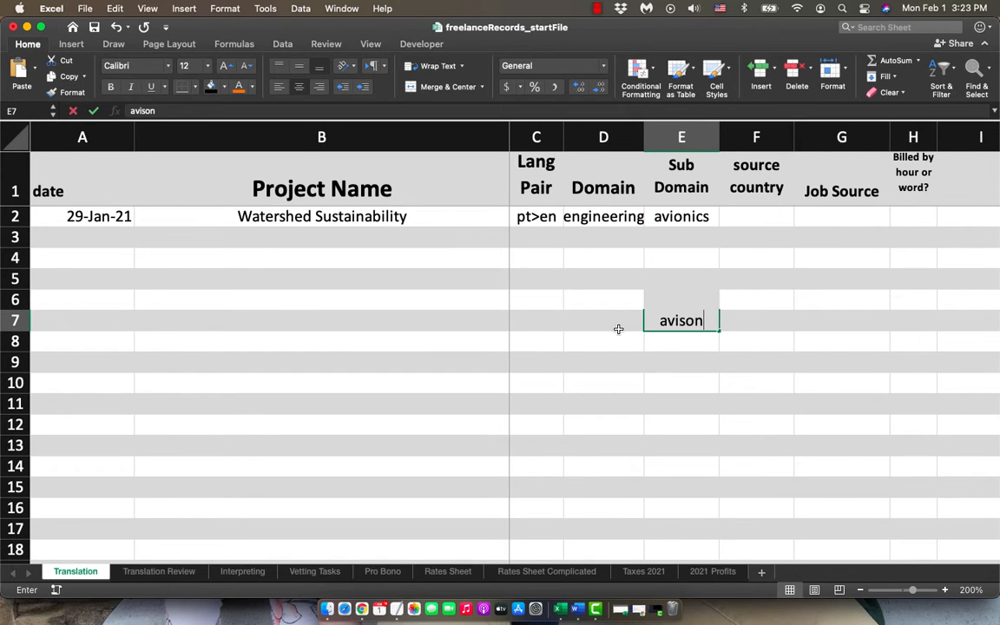
{"action": "key", "text": "BackSpace"}
{"action": "key", "text": "BackSpace"}
{"action": "key", "text": "BackSpace"}
{"action": "key", "text": "BackSpace"}
{"action": "key", "text": "BackSpace"}
{"action": "type", "text": "era"}
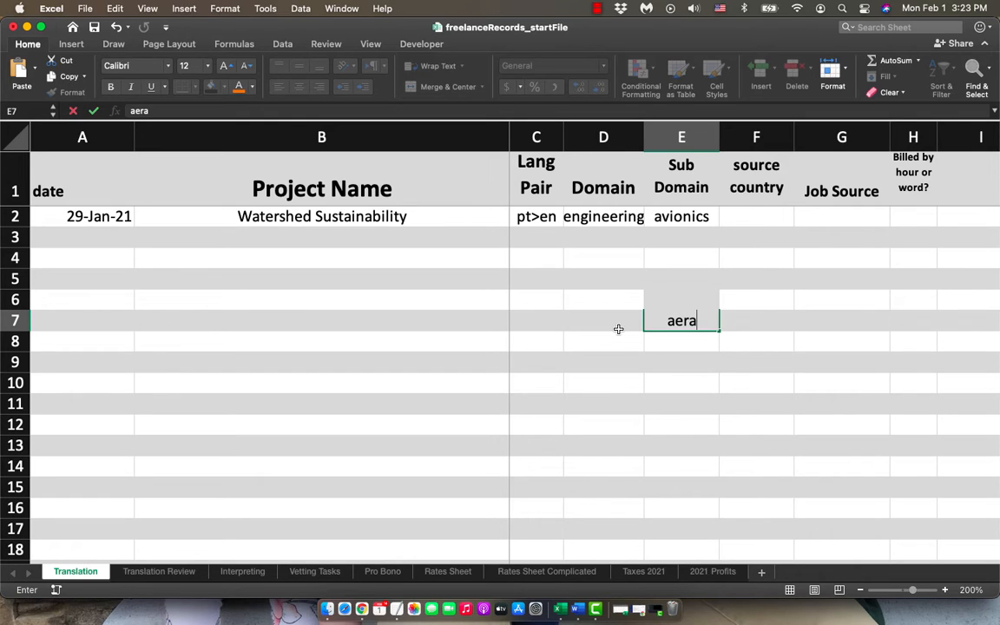
{"action": "key", "text": "BackSpace"}
{"action": "type", "text": "o"}
{"action": "key", "text": "BackSpace"}
{"action": "key", "text": "BackSpace"}
{"action": "key", "text": "BackSpace"}
{"action": "key", "text": "BackSpace"}
{"action": "type", "text": "avionics"}
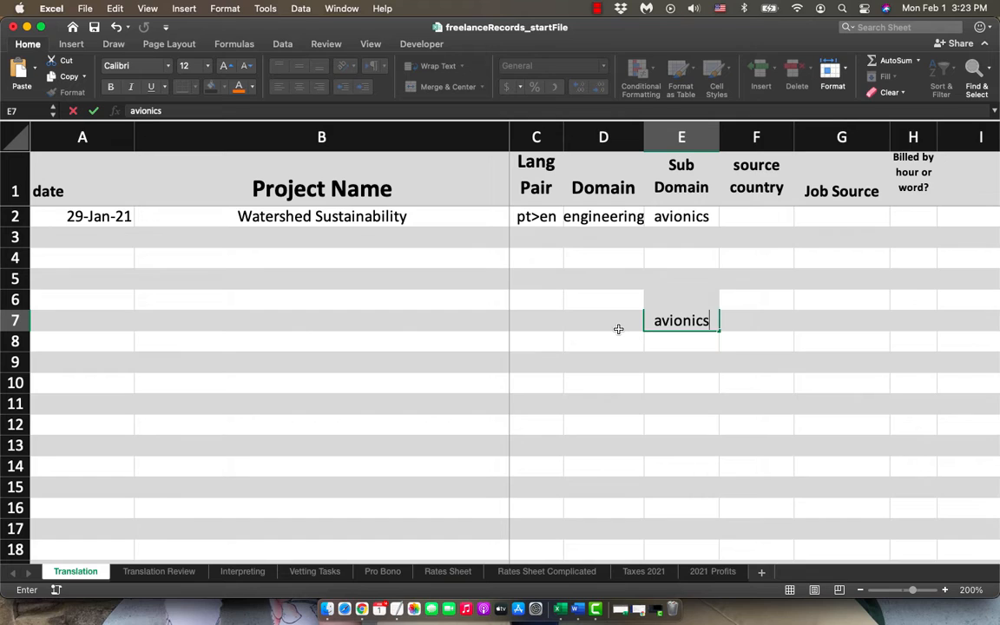
{"action": "key", "text": "Tab"}
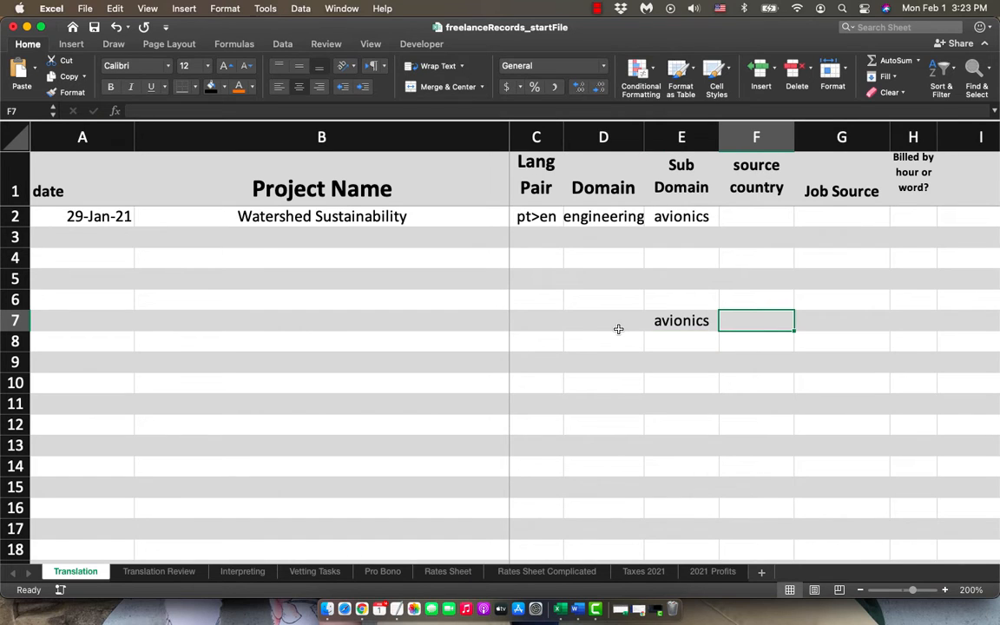
Delete the example sub domain from cell E7 and return to the source country cell in row 2.
{"action": "key", "text": "Left"}
{"action": "key", "text": "Delete"}
{"action": "key", "text": "Up"}
{"action": "key", "text": "Up"}
{"action": "key", "text": "Up"}
{"action": "key", "text": "Up"}
{"action": "key", "text": "Up"}
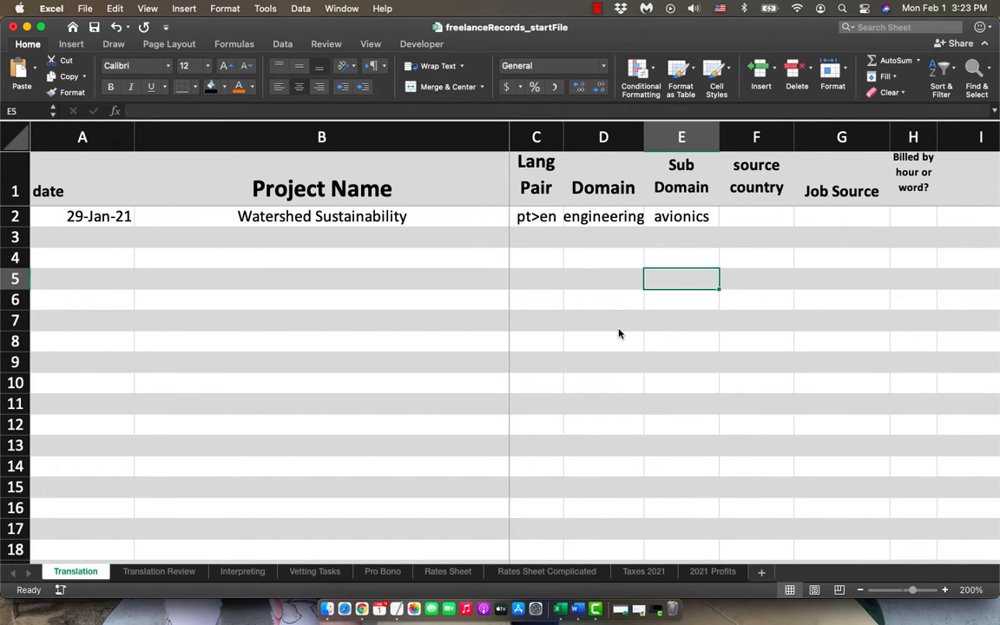
{"action": "key", "text": "Right"}
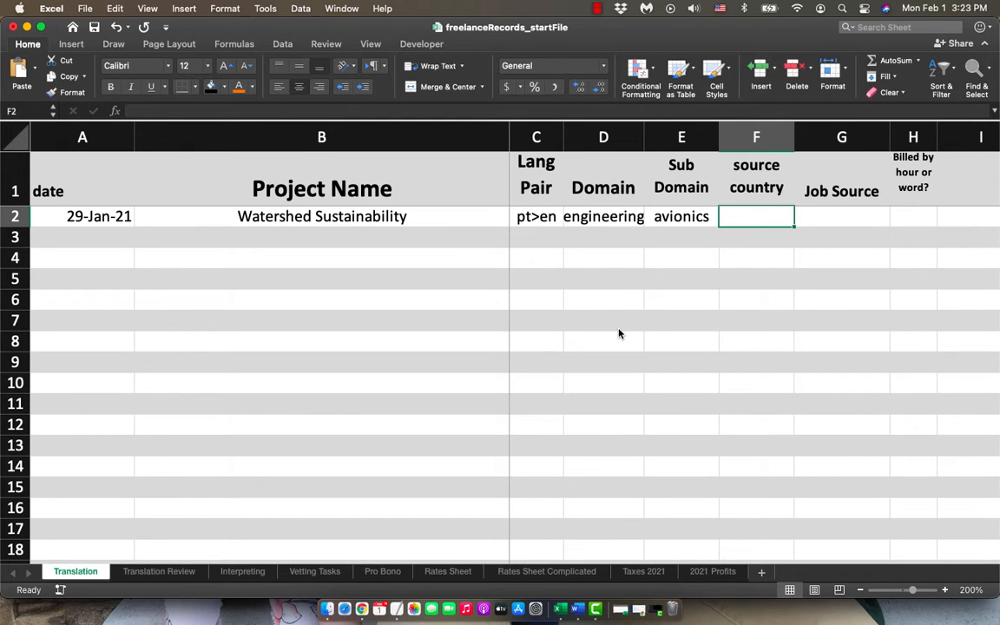
Enter "bra" as the source country of the project in row 2, replacing the initial "esp".
{"action": "type", "text": "esp"}
{"action": "key", "text": "BackSpace"}
{"action": "key", "text": "BackSpace"}
{"action": "key", "text": "BackSpace"}
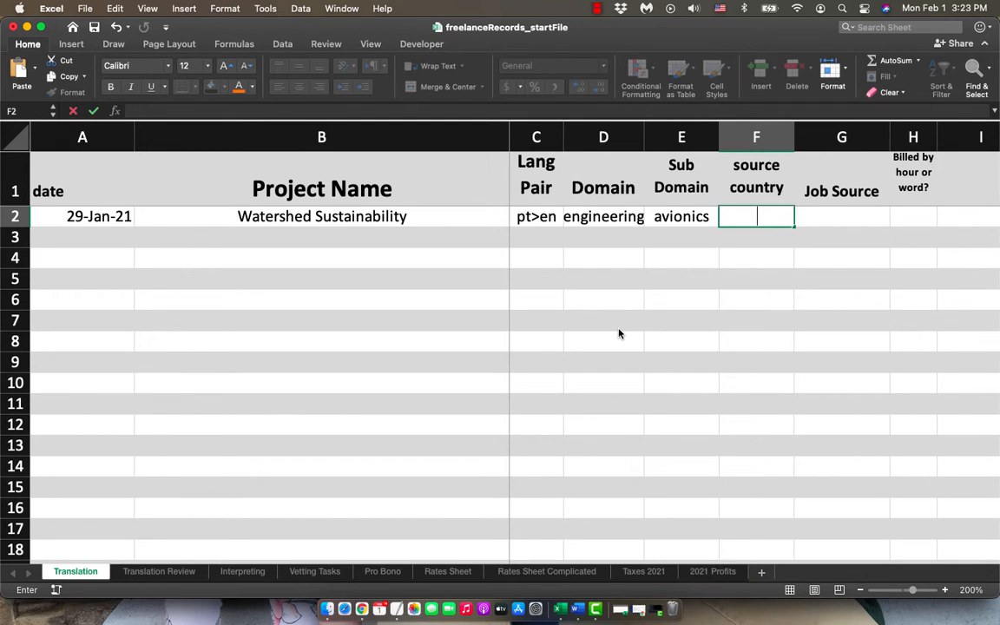
{"action": "type", "text": "bra"}
{"action": "key", "text": "Tab"}
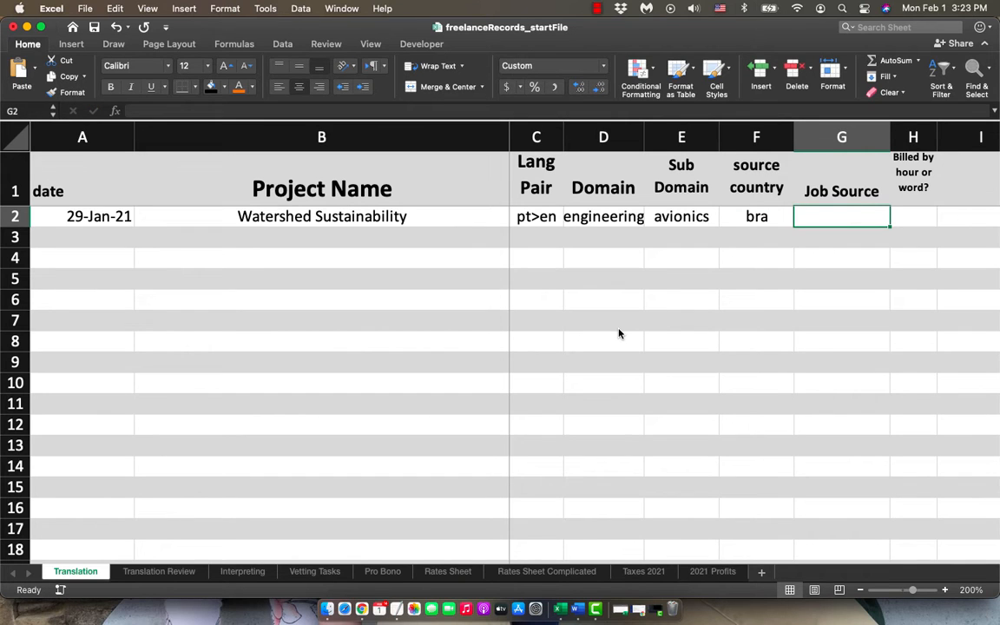
Enter "ProZ" as an example job source in row 2, and replace it with "website".
{"action": "scroll", "coordinate": [709, 298], "scroll_direction": "right", "scroll_amount": 5}
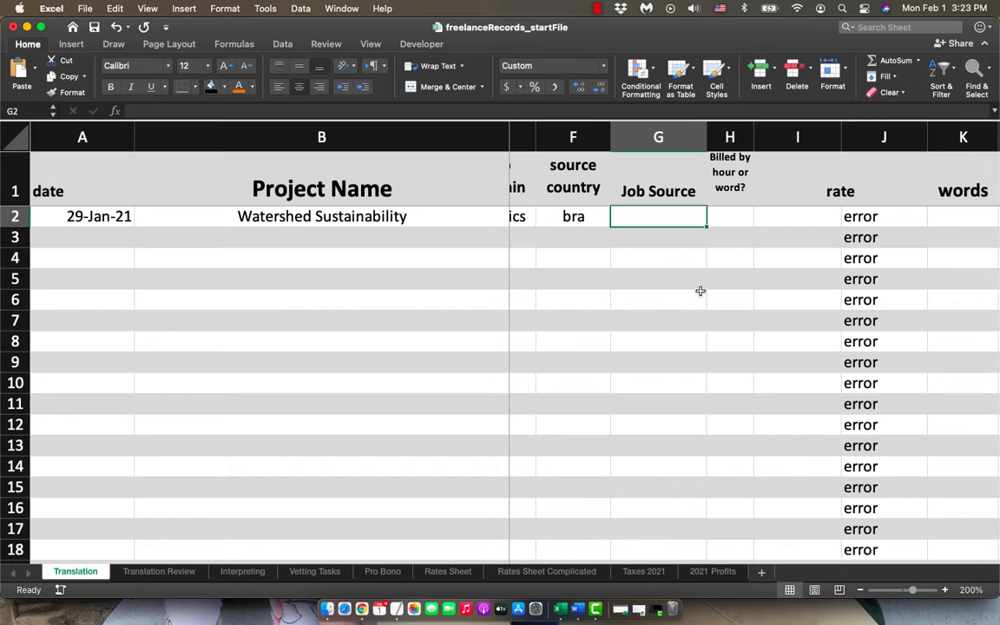
{"action": "type", "text": "Proz"}
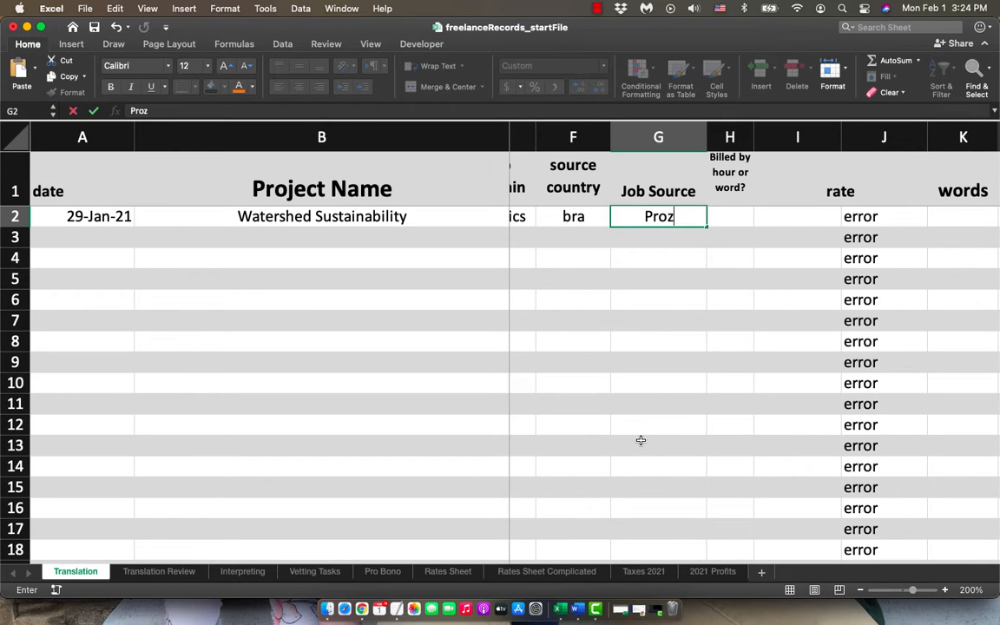
{"action": "key", "text": "BackSpace"}
{"action": "type", "text": "Z"}
{"action": "key", "text": "Tab"}
{"action": "key", "text": "shift+Tab"}
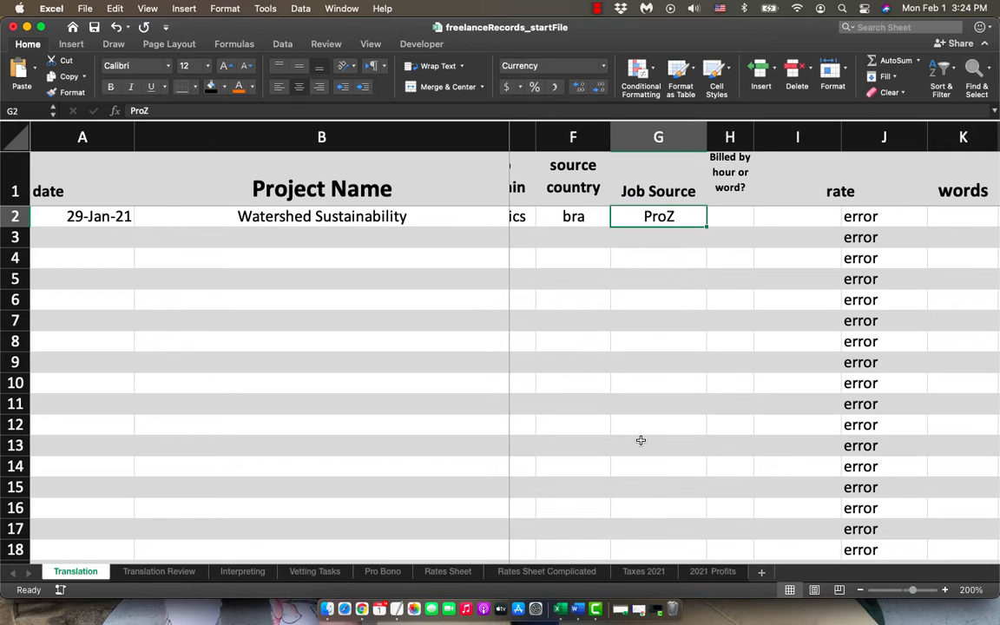
{"action": "type", "text": "website"}
{"action": "key", "text": "Tab"}
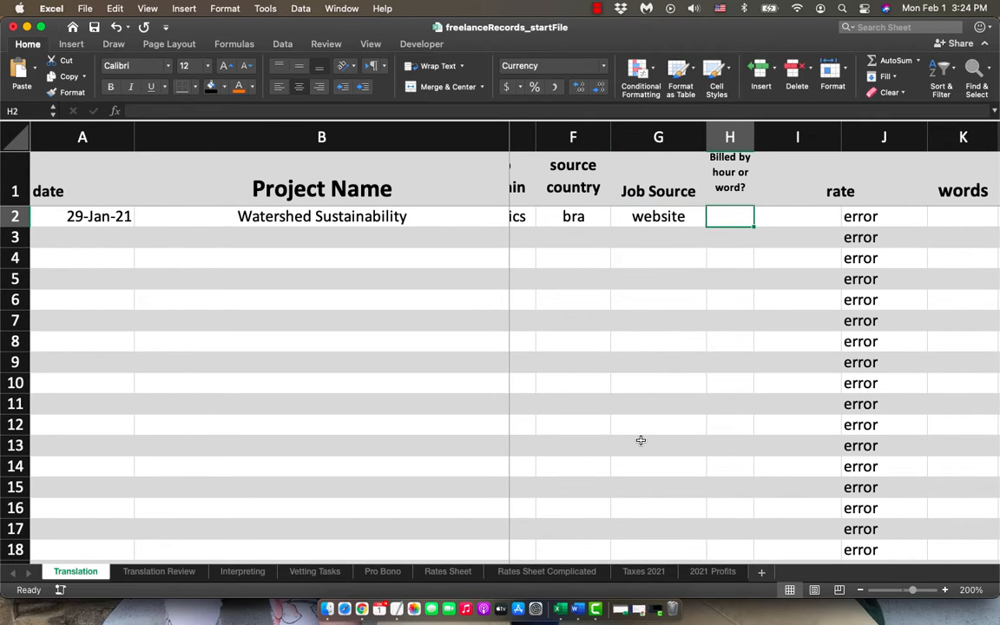
Try "LinkedIn" as the job source in row 2, and clear the cell so it is blank.
{"action": "key", "text": "shift+Tab"}
{"action": "type", "text": "Linke"}
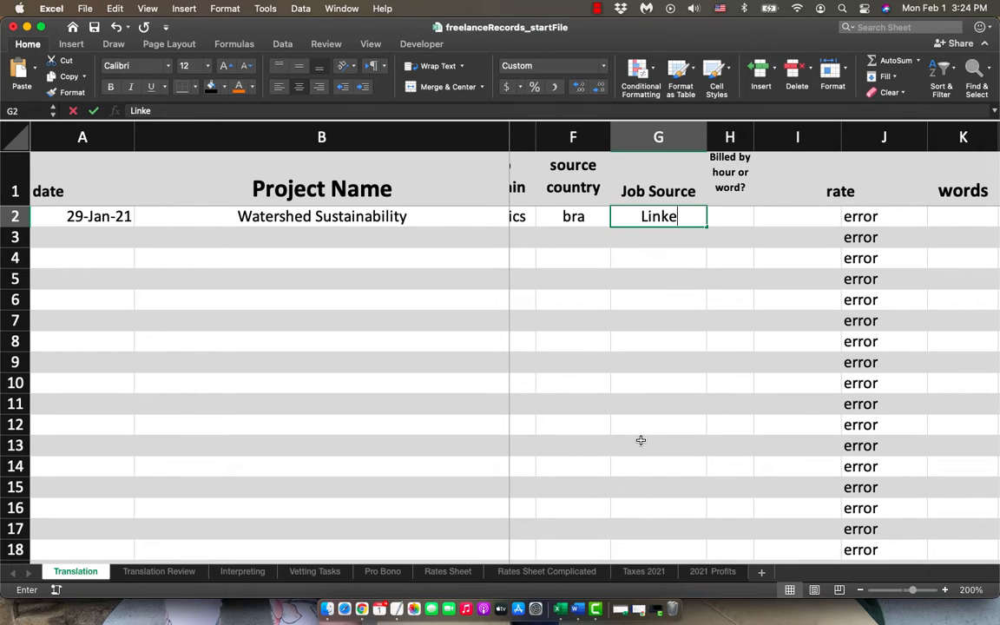
{"action": "type", "text": "dIn"}
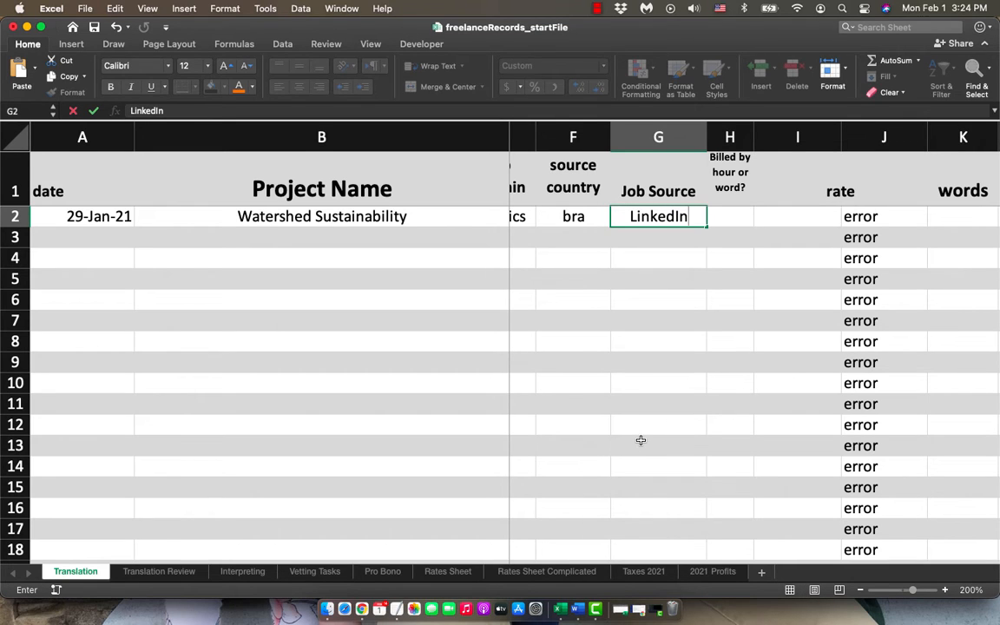
{"action": "key", "text": "BackSpace"}
{"action": "key", "text": "BackSpace"}
{"action": "key", "text": "BackSpace"}
{"action": "key", "text": "BackSpace"}
{"action": "key", "text": "BackSpace"}
{"action": "key", "text": "BackSpace"}
{"action": "key", "text": "BackSpace"}
{"action": "key", "text": "BackSpace"}
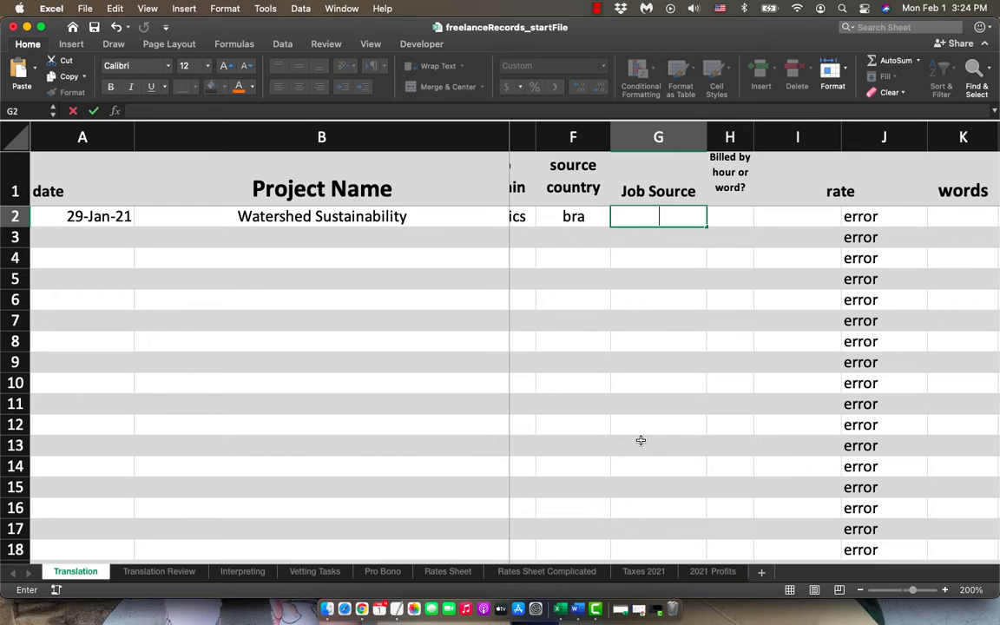
{"action": "key", "text": "Tab"}
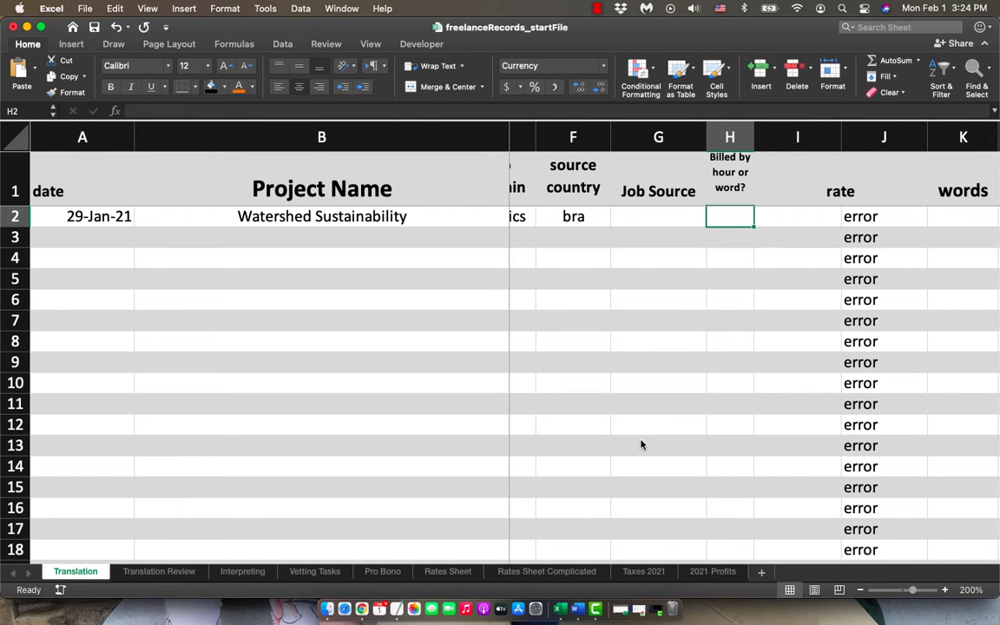
Enter "j" in the billed by column of row 2 as an example of billing per job.
{"action": "scroll", "coordinate": [761, 425], "scroll_direction": "right", "scroll_amount": 5}
{"action": "scroll", "coordinate": [761, 424], "scroll_direction": "left", "scroll_amount": 3}
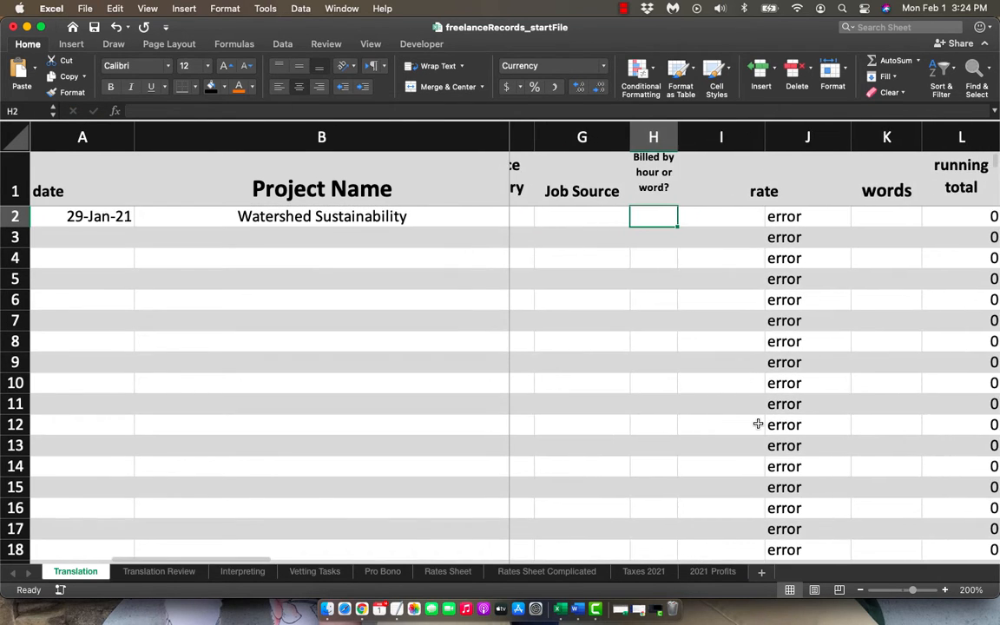
{"action": "scroll", "coordinate": [758, 424], "scroll_direction": "right", "scroll_amount": 1}
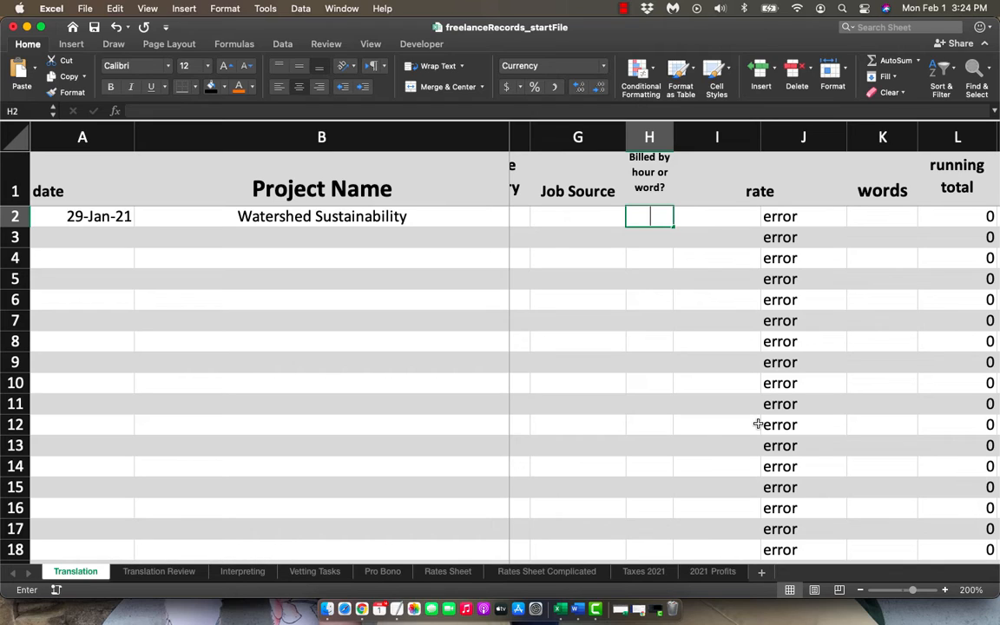
{"action": "type", "text": "j"}
{"action": "key", "text": "Tab"}
{"action": "key", "text": "shift+Tab"}
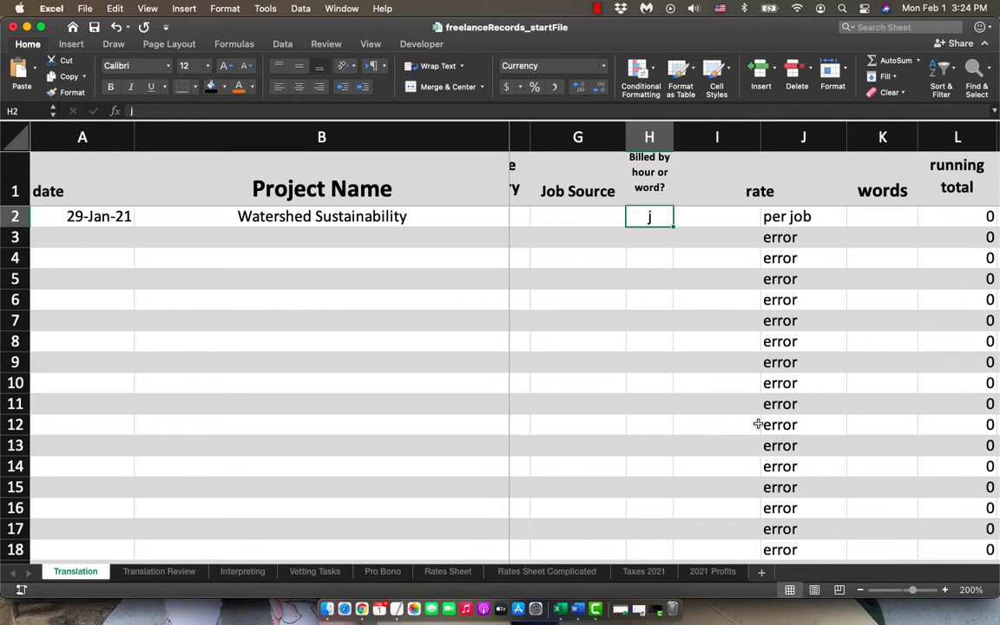
Try "w" for per-word billing in row 2, and replace it with "h" for hourly billing.
{"action": "type", "text": "w"}
{"action": "key", "text": "Tab"}
{"action": "key", "text": "shift+Tab"}
{"action": "type", "text": "h"}
{"action": "key", "text": "Tab"}
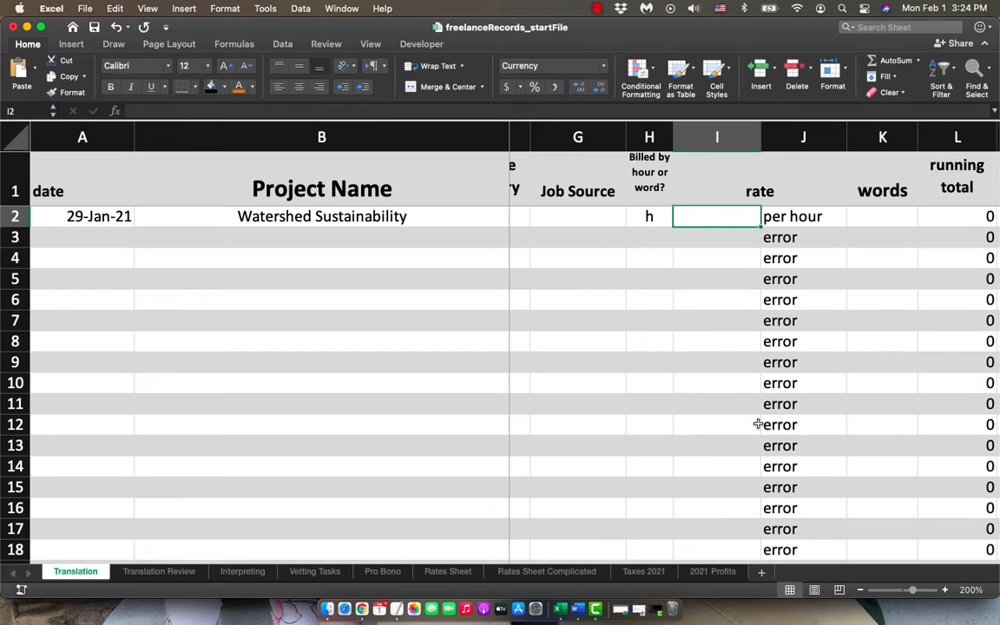
Enter 30 as the hourly rate of the project in row 2, replacing the initial "0.0".
{"action": "scroll", "coordinate": [616, 284], "scroll_direction": "right", "scroll_amount": 3}
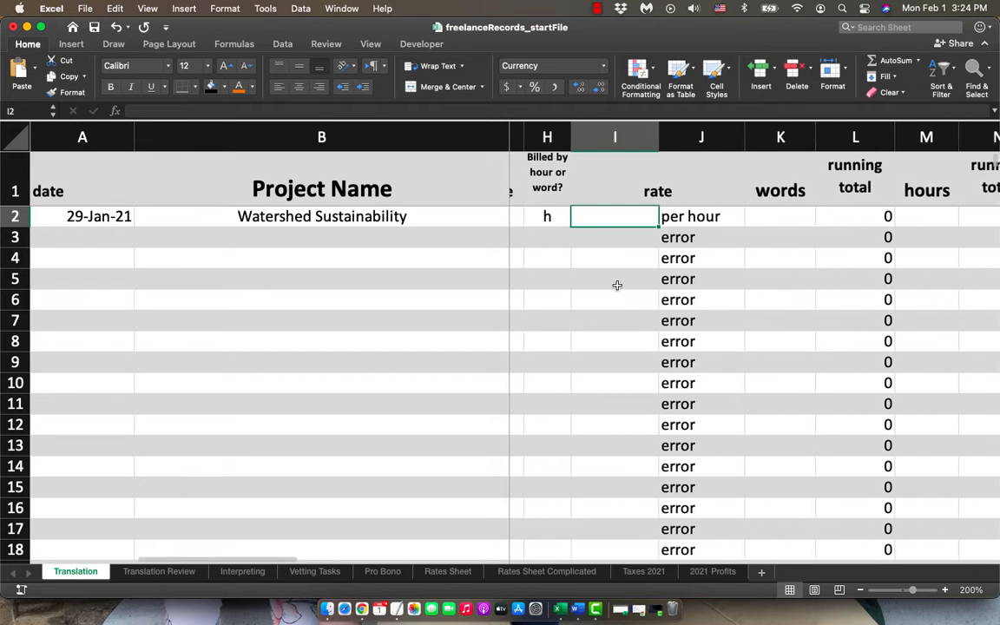
{"action": "scroll", "coordinate": [616, 284], "scroll_direction": "right", "scroll_amount": 1}
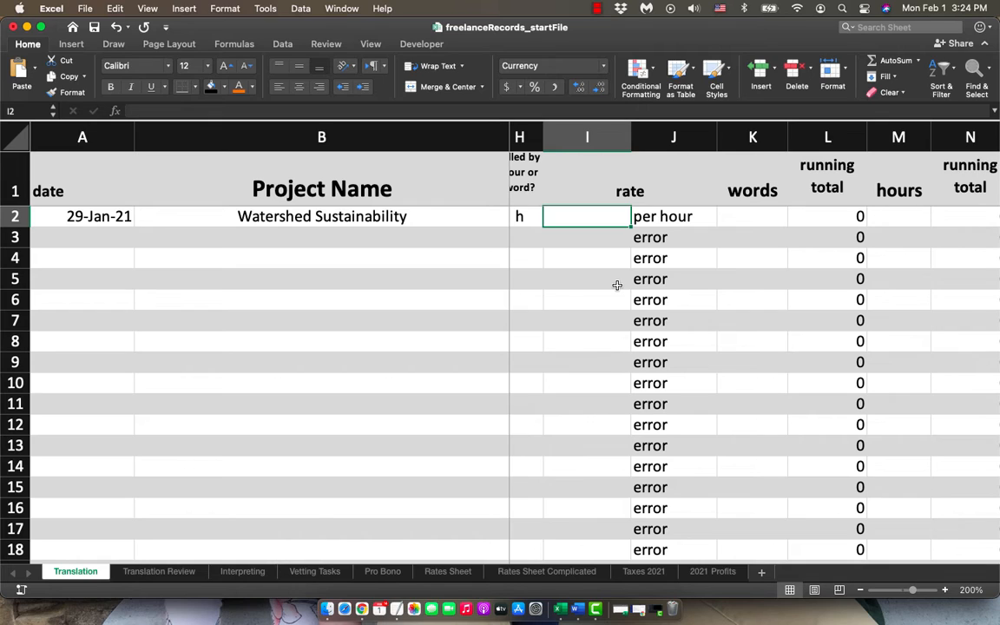
{"action": "type", "text": "0.0"}
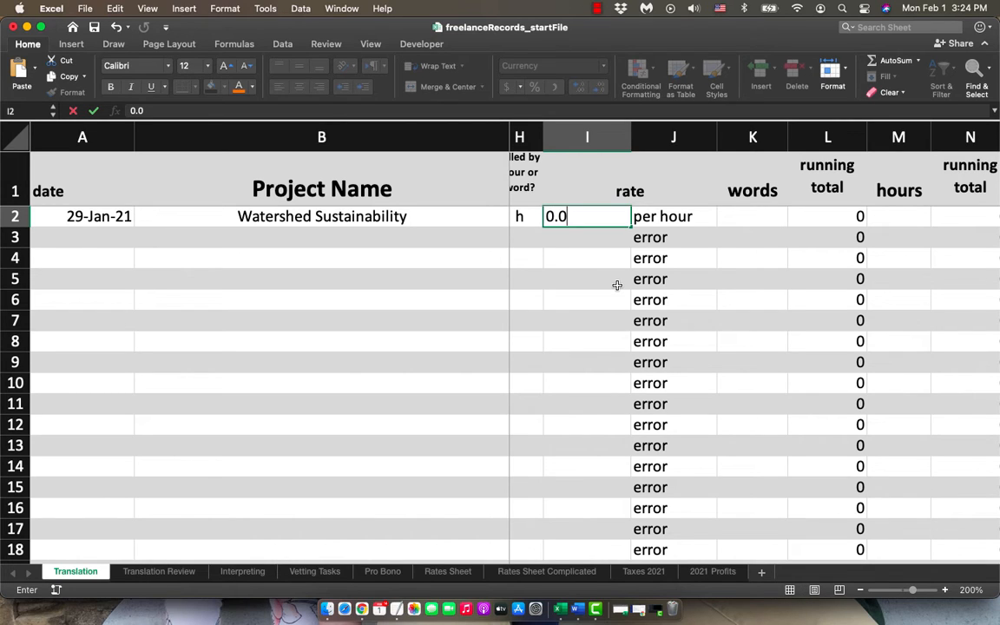
{"action": "key", "text": "BackSpace"}
{"action": "key", "text": "BackSpace"}
{"action": "key", "text": "BackSpace"}
{"action": "type", "text": "30"}
{"action": "key", "text": "Tab"}
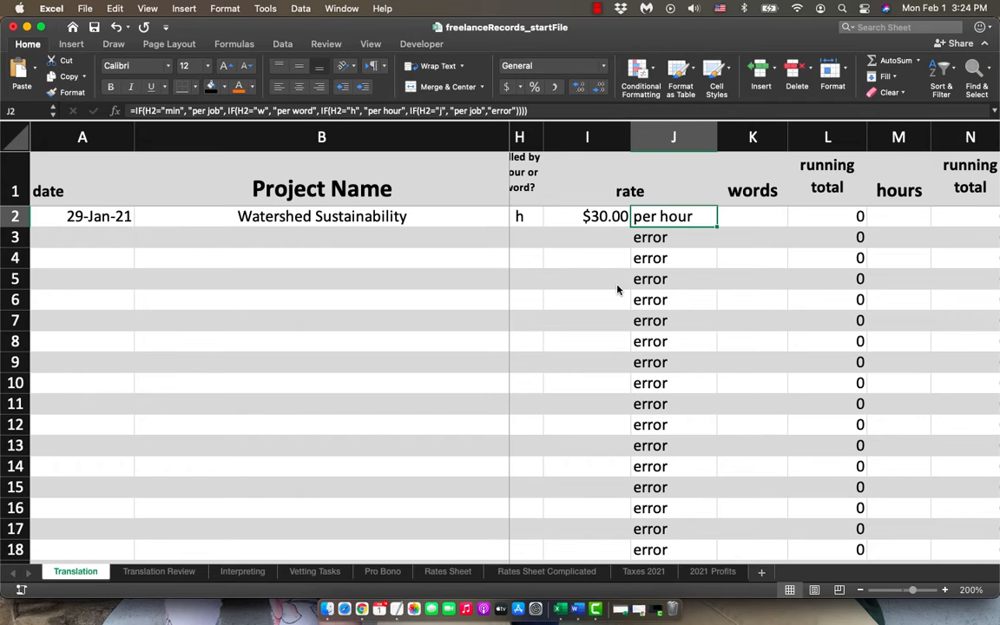
Set the hourly rate of the project in row 2 to 40.
{"action": "key", "text": "Left"}
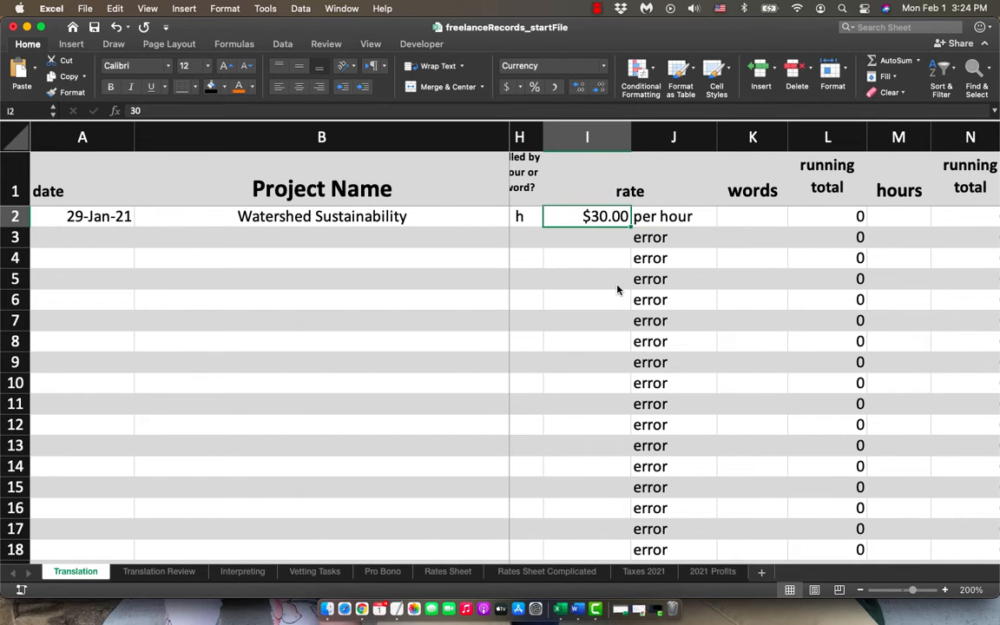
{"action": "type", "text": "40"}
{"action": "key", "text": "Tab"}
{"action": "key", "text": "Tab"}
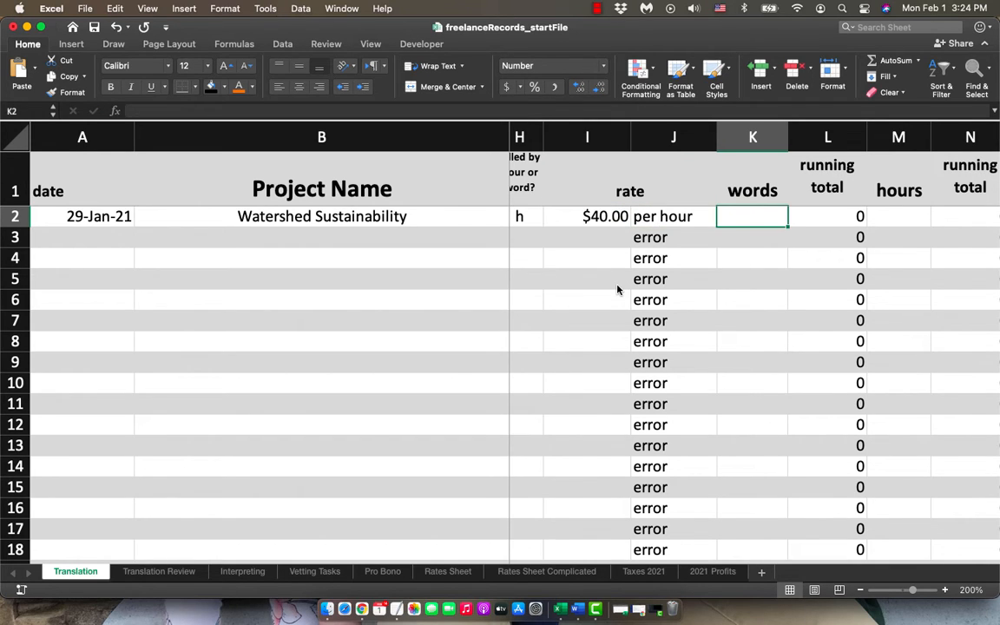
Enter 20000 as the word count and 40 as the hours for the project in row 2.
{"action": "scroll", "coordinate": [617, 289], "scroll_direction": "right", "scroll_amount": 3}
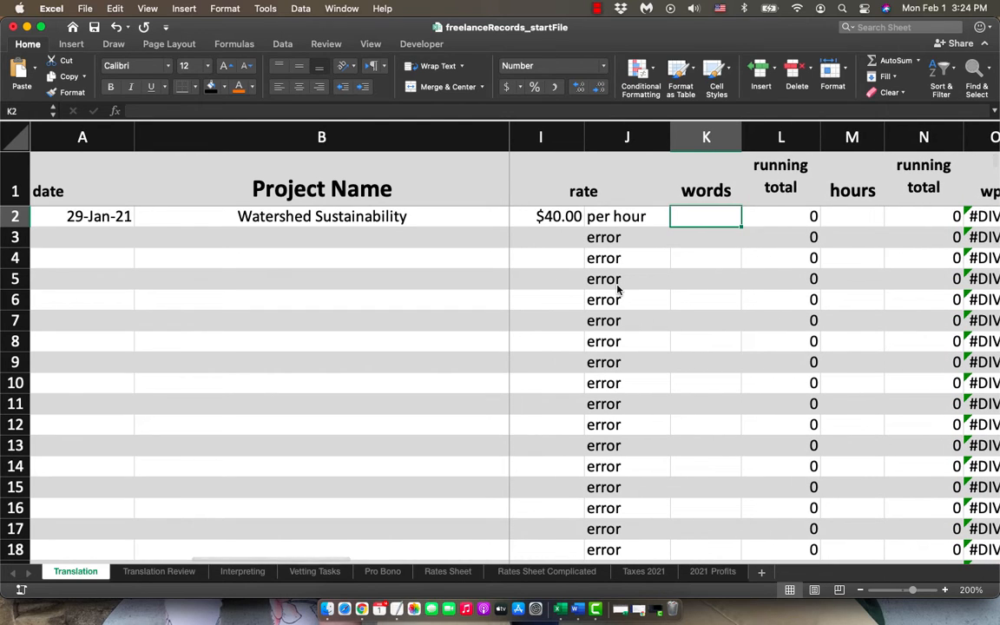
{"action": "type", "text": "20000"}
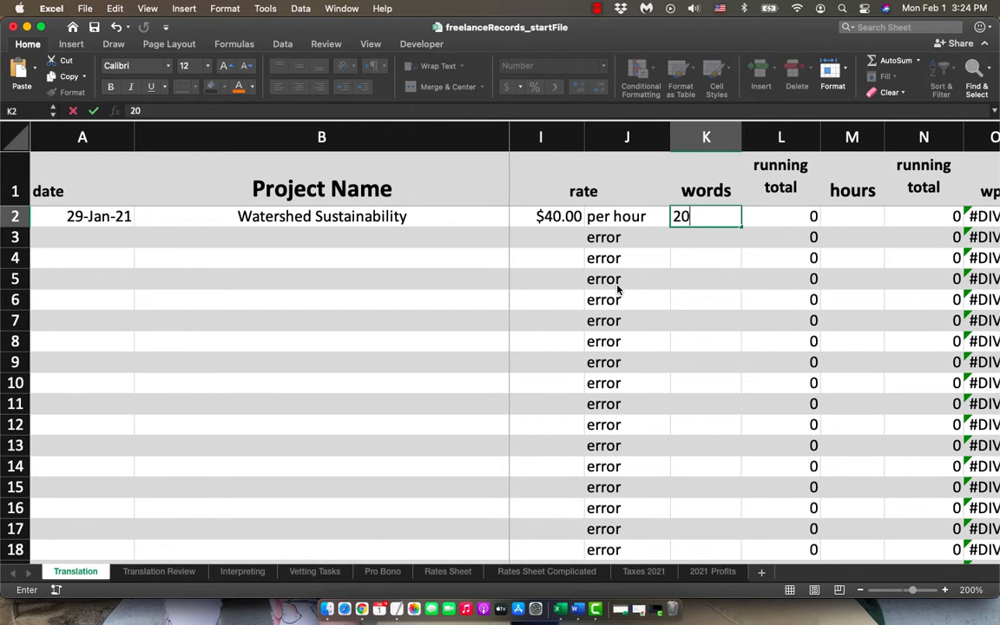
{"action": "key", "text": "Tab"}
{"action": "key", "text": "Tab"}
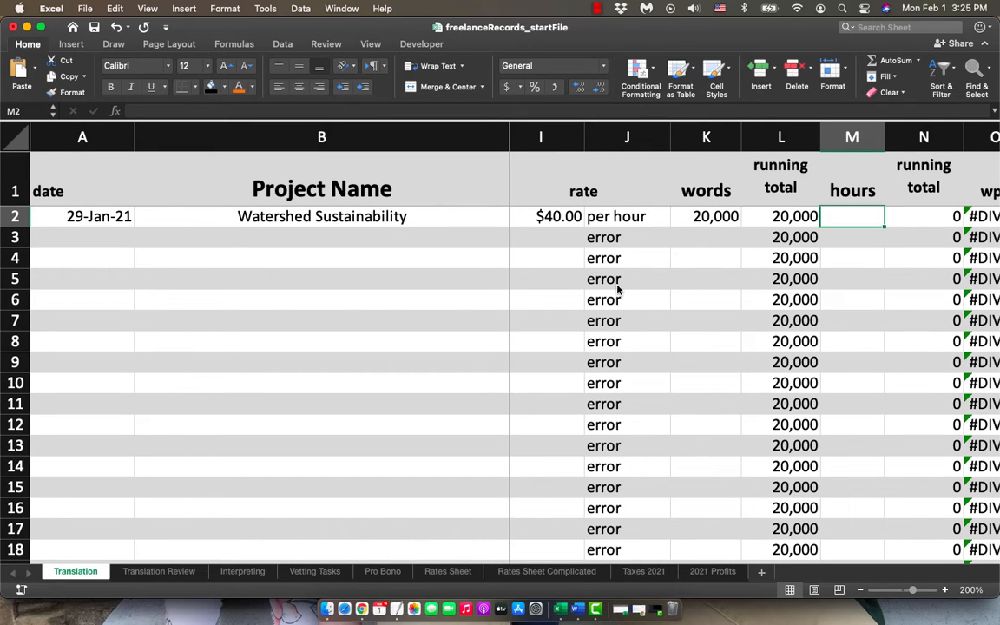
{"action": "type", "text": "40"}
{"action": "key", "text": "Tab"}
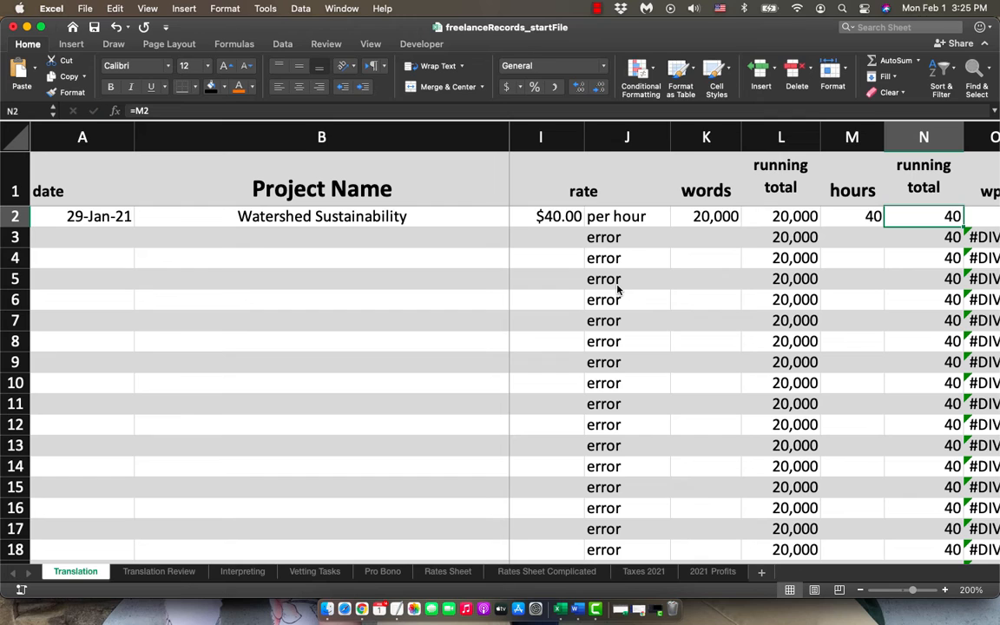
Examine the calculated columns of row 2, from words per hour and monies per word to the job total and average monies per hour.
{"action": "scroll", "coordinate": [617, 288], "scroll_direction": "right", "scroll_amount": 5}
{"action": "scroll", "coordinate": [617, 289], "scroll_direction": "right", "scroll_amount": 2}
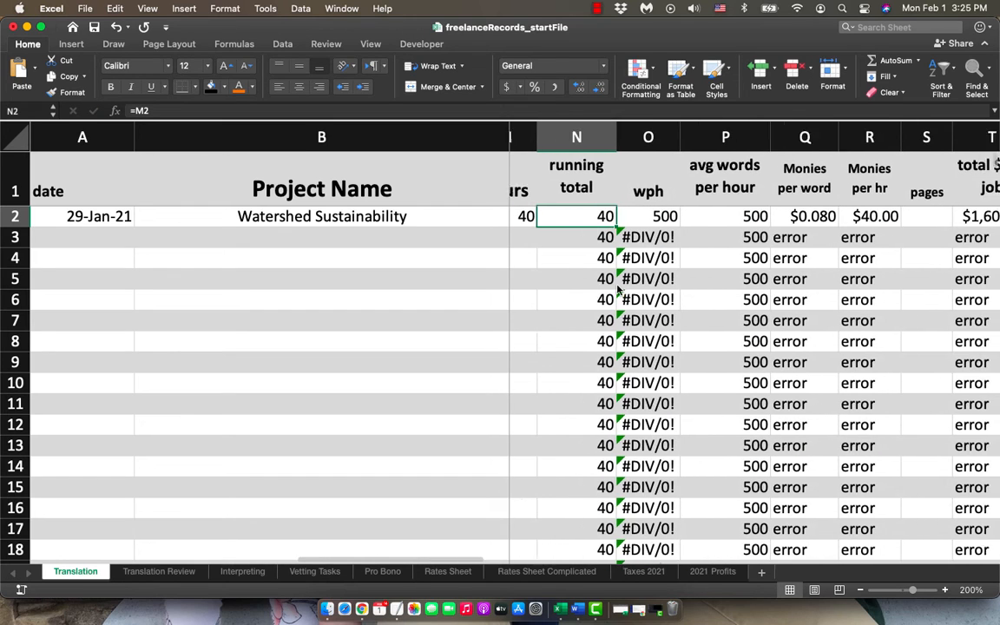
{"action": "key", "text": "Tab"}
{"action": "key", "text": "Tab"}
{"action": "key", "text": "Tab"}
{"action": "key", "text": "Tab"}
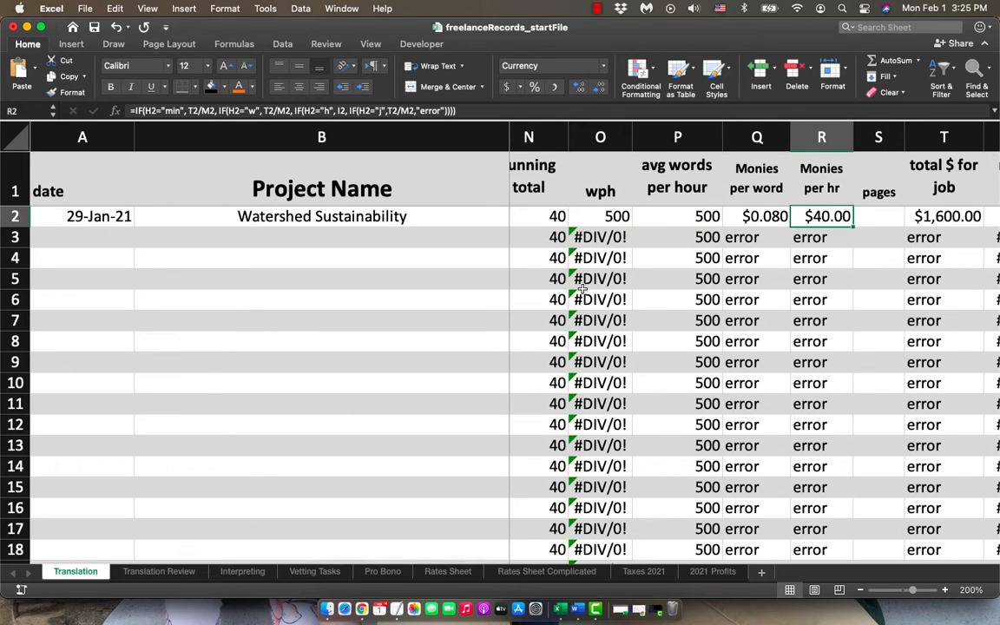
{"action": "scroll", "coordinate": [676, 276], "scroll_direction": "right", "scroll_amount": 2}
{"action": "scroll", "coordinate": [676, 275], "scroll_direction": "right", "scroll_amount": 2}
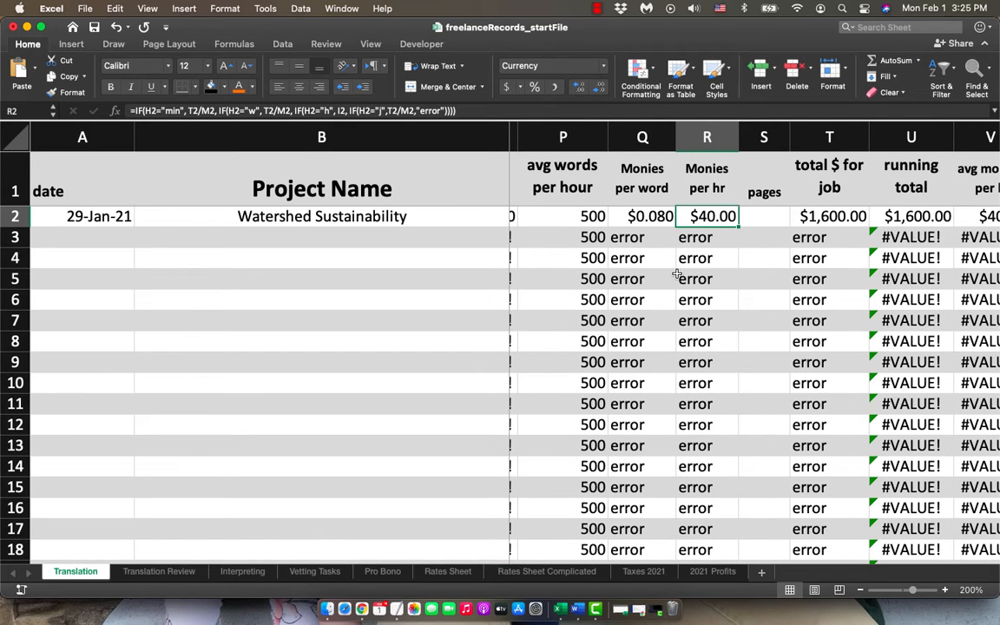
{"action": "key", "text": "Right"}
{"action": "key", "text": "Right"}
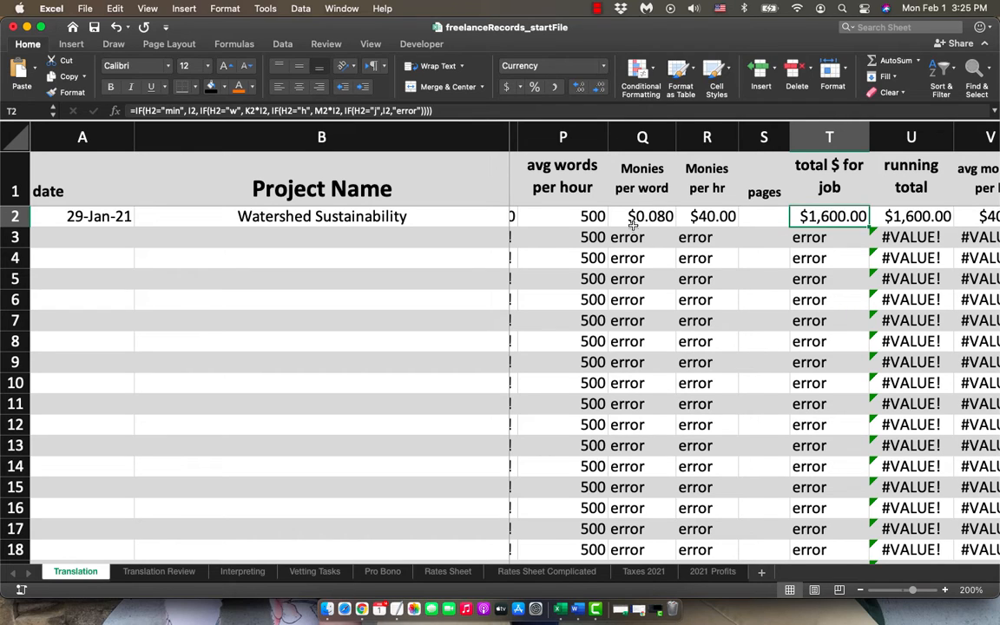
{"action": "scroll", "coordinate": [642, 234], "scroll_direction": "right", "scroll_amount": 2}
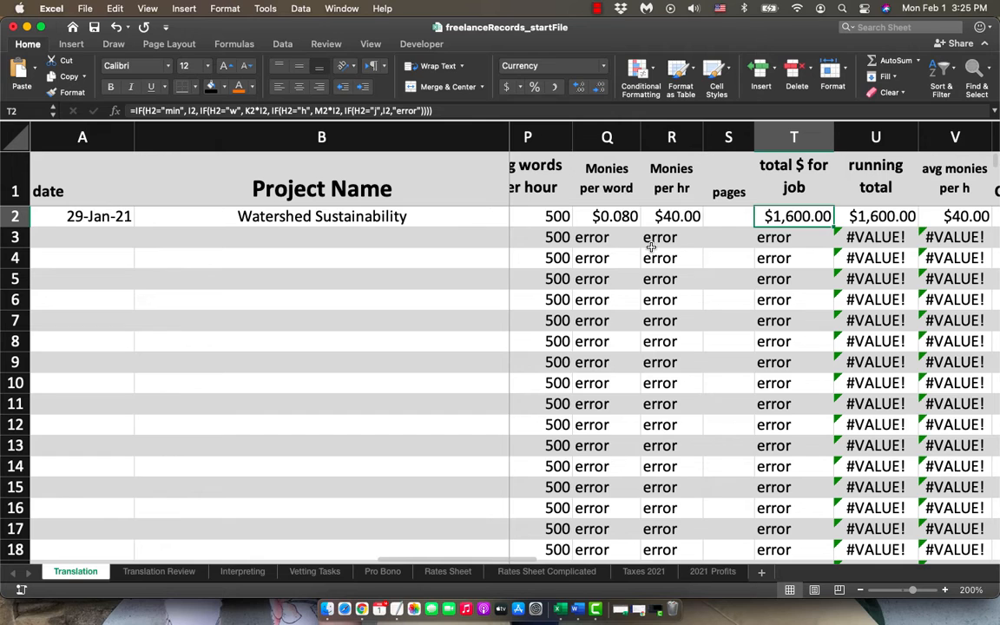
{"action": "scroll", "coordinate": [651, 247], "scroll_direction": "right", "scroll_amount": 5}
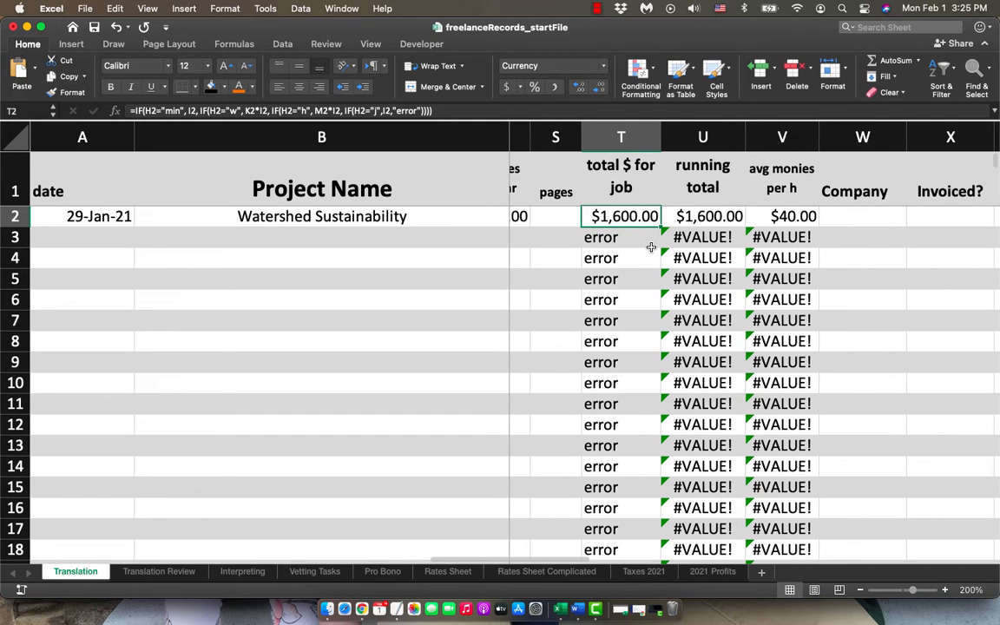
{"action": "scroll", "coordinate": [651, 247], "scroll_direction": "left", "scroll_amount": 7}
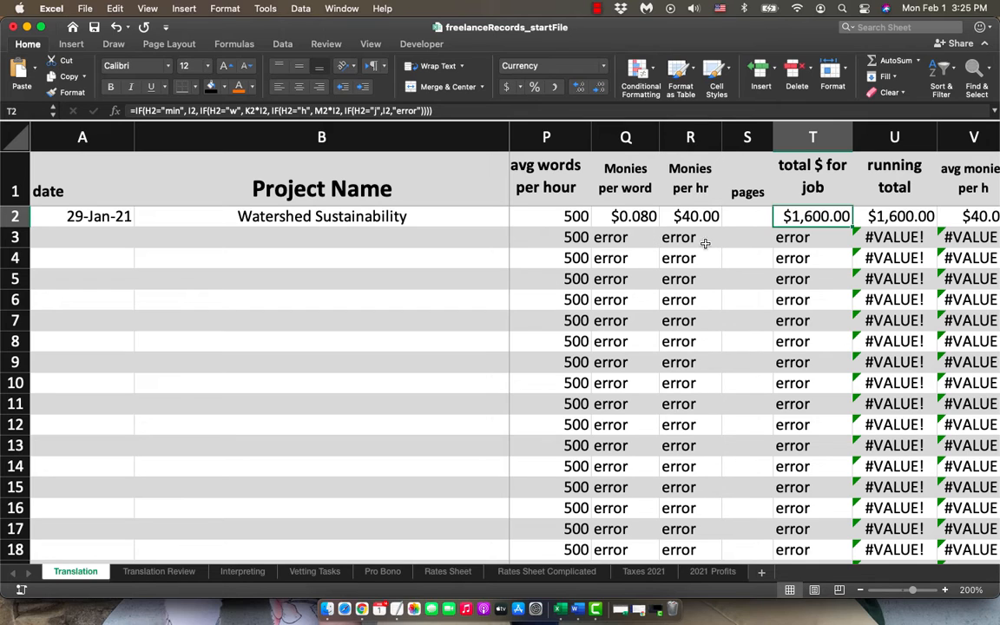
Enter "T9n Co." as the company for the project in row 2.
{"action": "scroll", "coordinate": [651, 234], "scroll_direction": "right", "scroll_amount": 5}
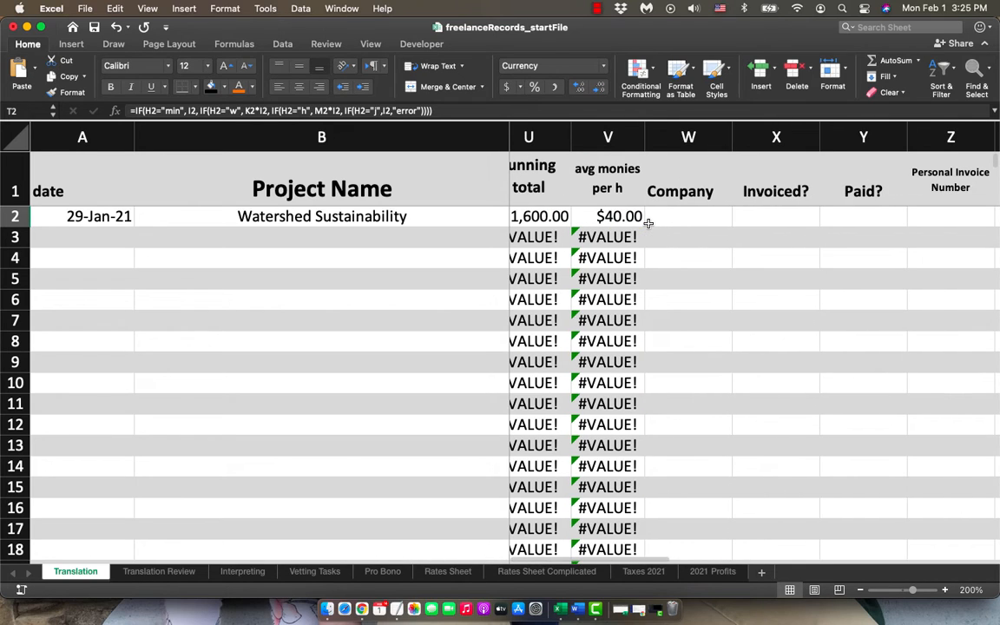
{"action": "left_click", "coordinate": [694, 215]}
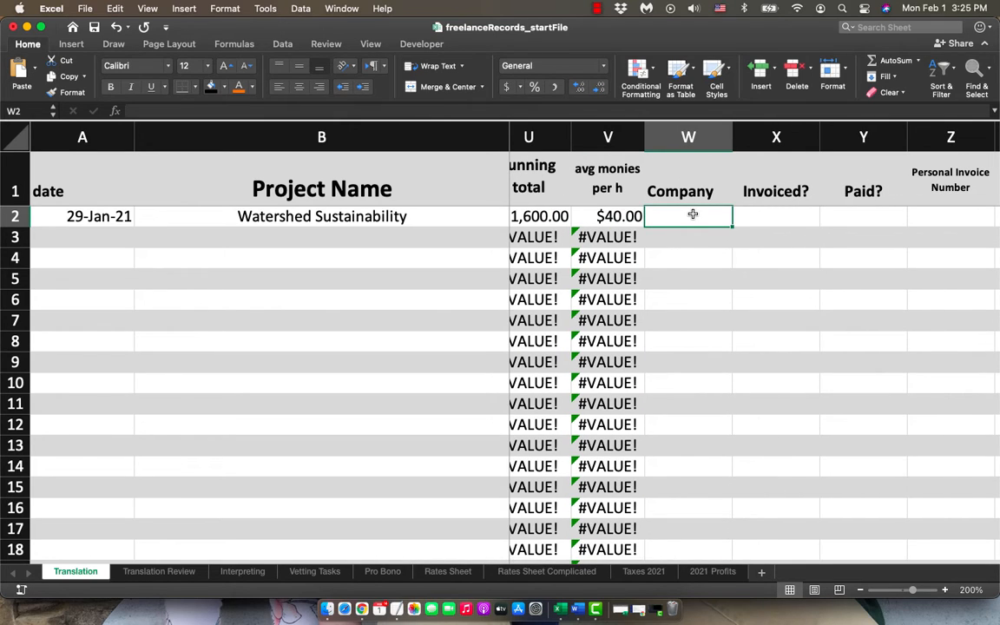
{"action": "type", "text": "Translato"}
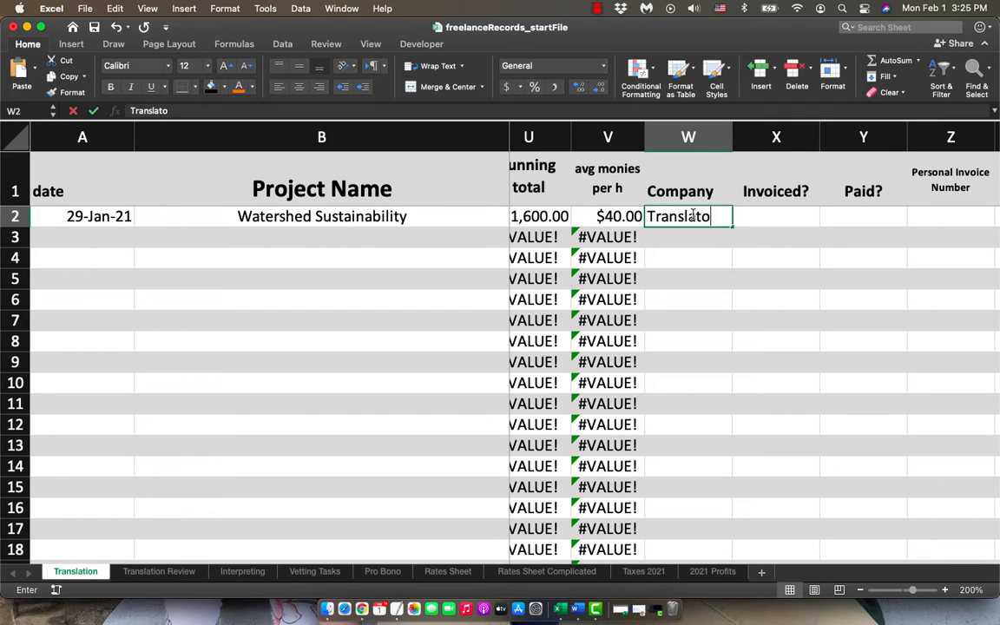
{"action": "key", "text": "BackSpace"}
{"action": "key", "text": "BackSpace"}
{"action": "key", "text": "BackSpace"}
{"action": "key", "text": "BackSpace"}
{"action": "key", "text": "BackSpace"}
{"action": "key", "text": "BackSpace"}
{"action": "key", "text": "BackSpace"}
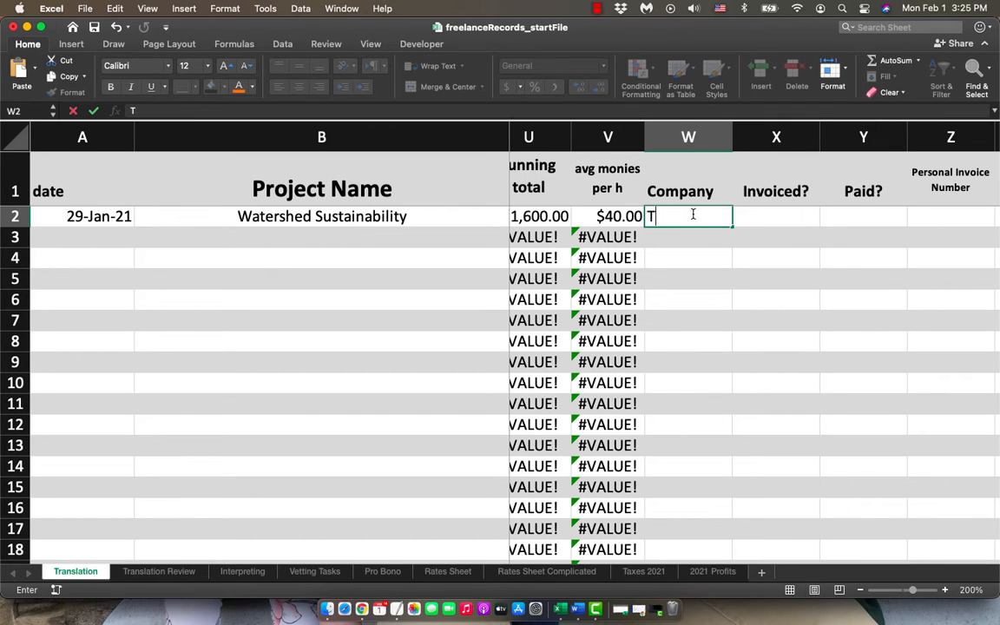
{"action": "type", "text": "9n Co"}
{"action": "key", "text": "Tab"}
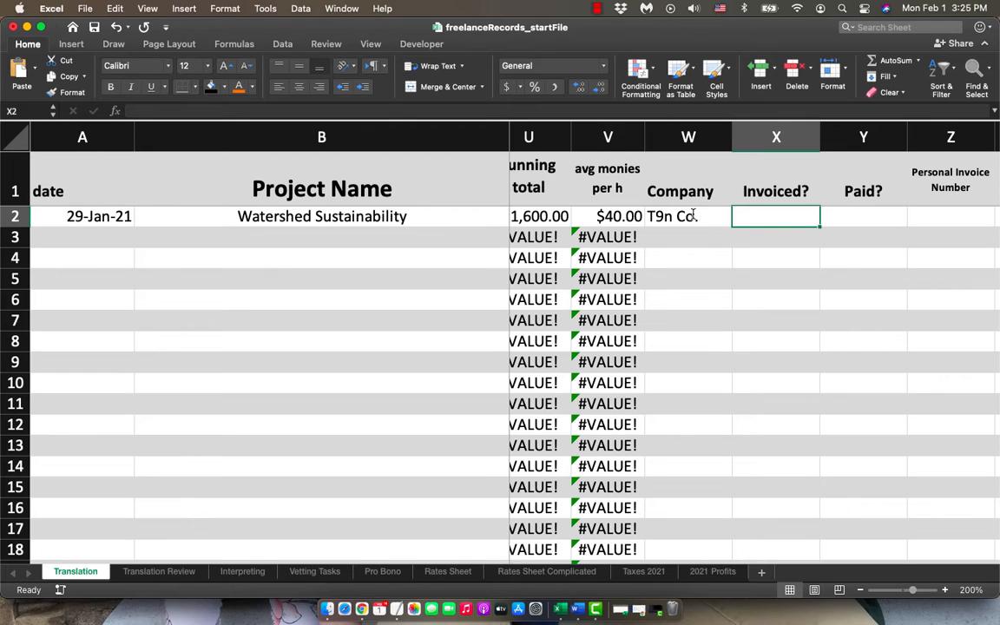
Mark the project in row 2 as invoiced with "Yes" and as unpaid with "No".
{"action": "type", "text": "Yes"}
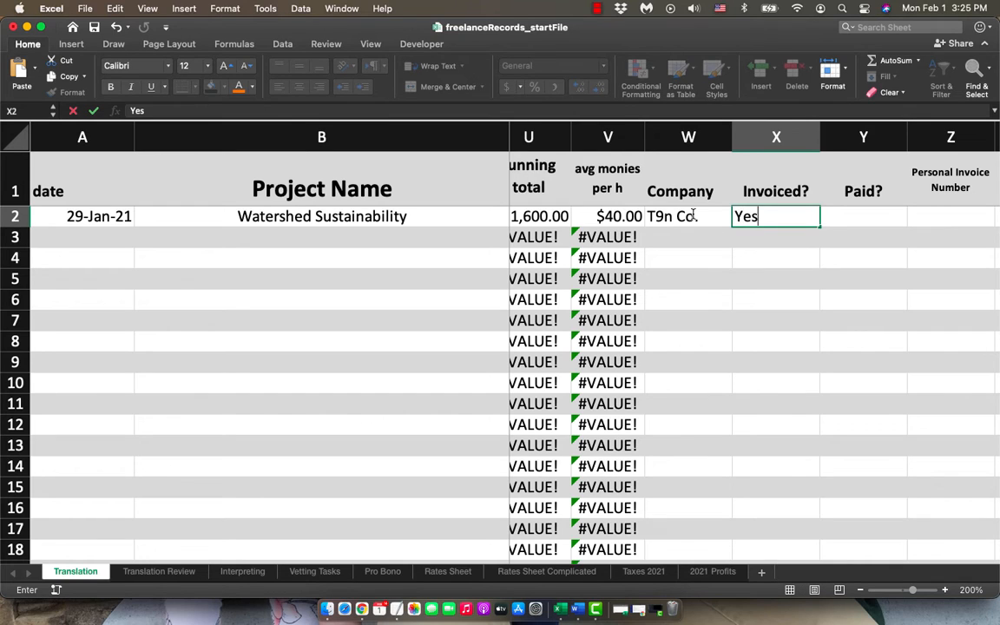
{"action": "key", "text": "Tab"}
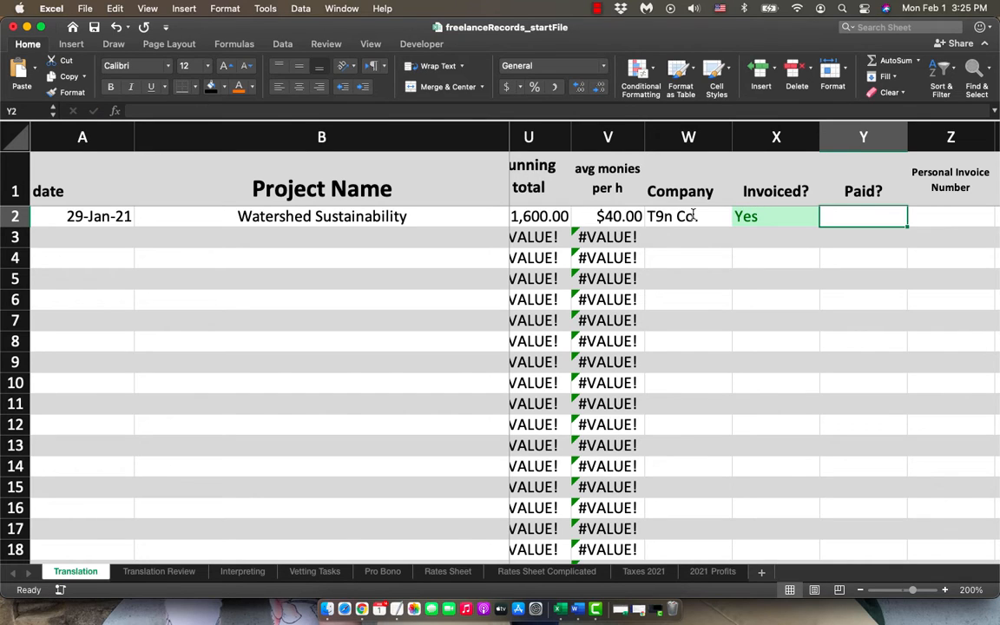
{"action": "type", "text": "Y"}
{"action": "key", "text": "BackSpace"}
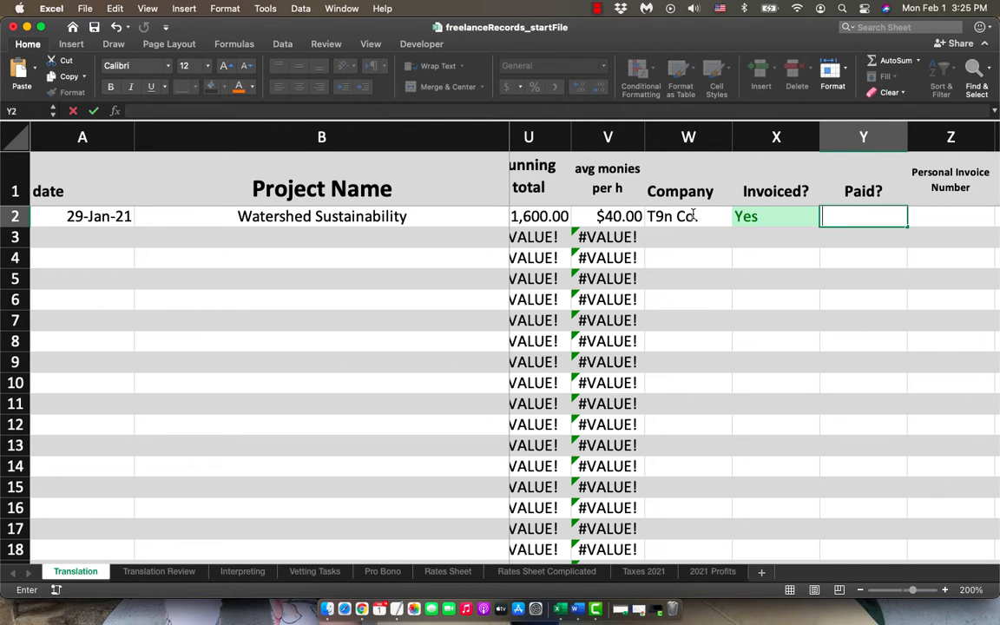
{"action": "type", "text": "No"}
{"action": "key", "text": "Tab"}
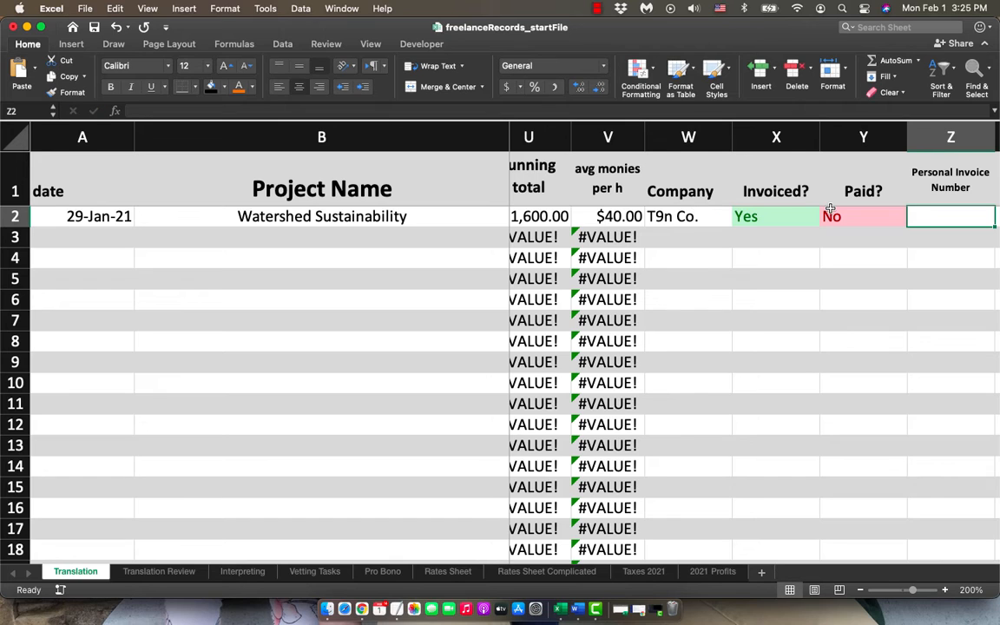
Enter "100", including the quotation marks, as the personal invoice number of the project in row 2.
{"action": "scroll", "coordinate": [828, 211], "scroll_direction": "right", "scroll_amount": 2}
{"action": "type", "text": ":"}
{"action": "key", "text": "BackSpace"}
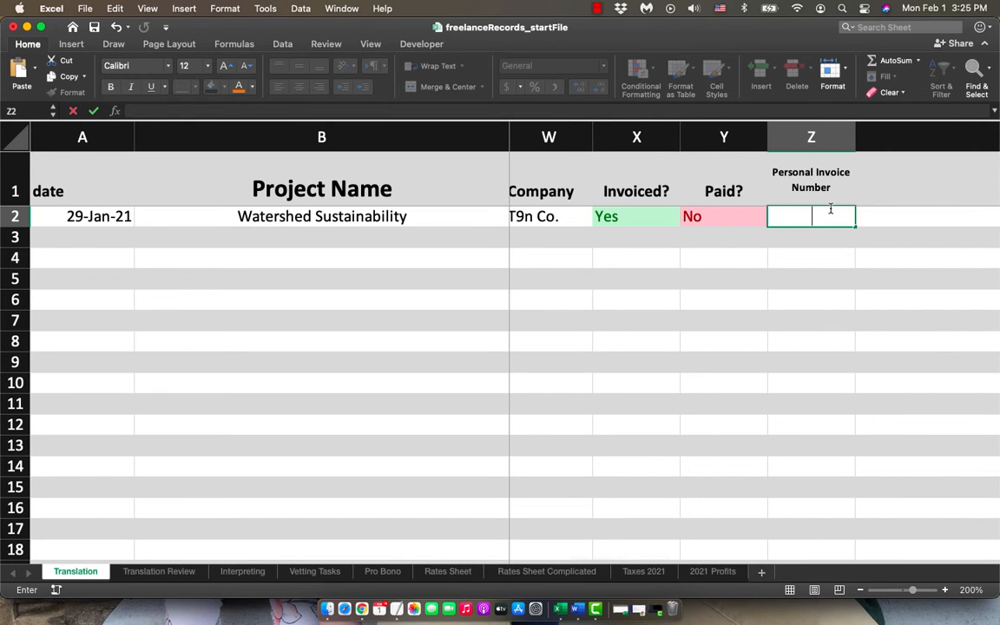
{"action": "type", "text": "\"00"}
{"action": "key", "text": "BackSpace"}
{"action": "key", "text": "BackSpace"}
{"action": "type", "text": "100\""}
{"action": "key", "text": "Tab"}
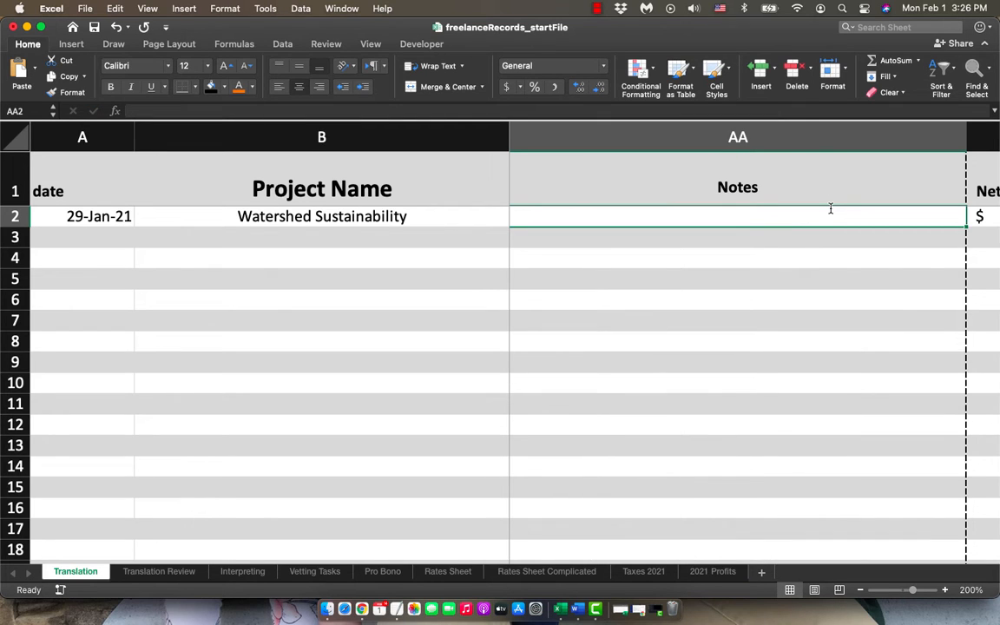
Add the note "PM was awesome to work with" to the project in row 2.
{"action": "type", "text": "PM was a"}
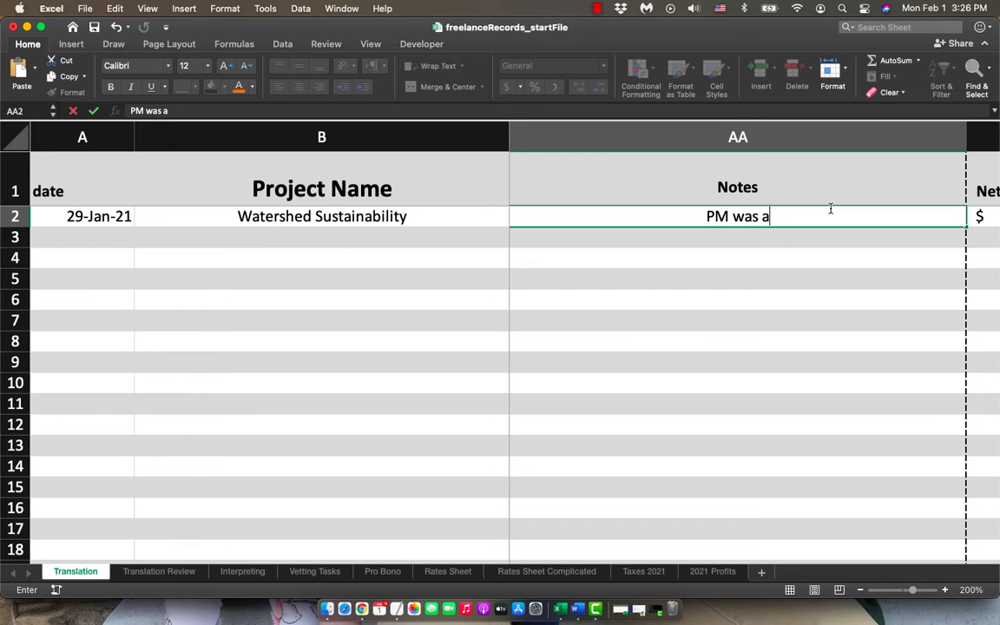
{"action": "type", "text": "wesome to wo"}
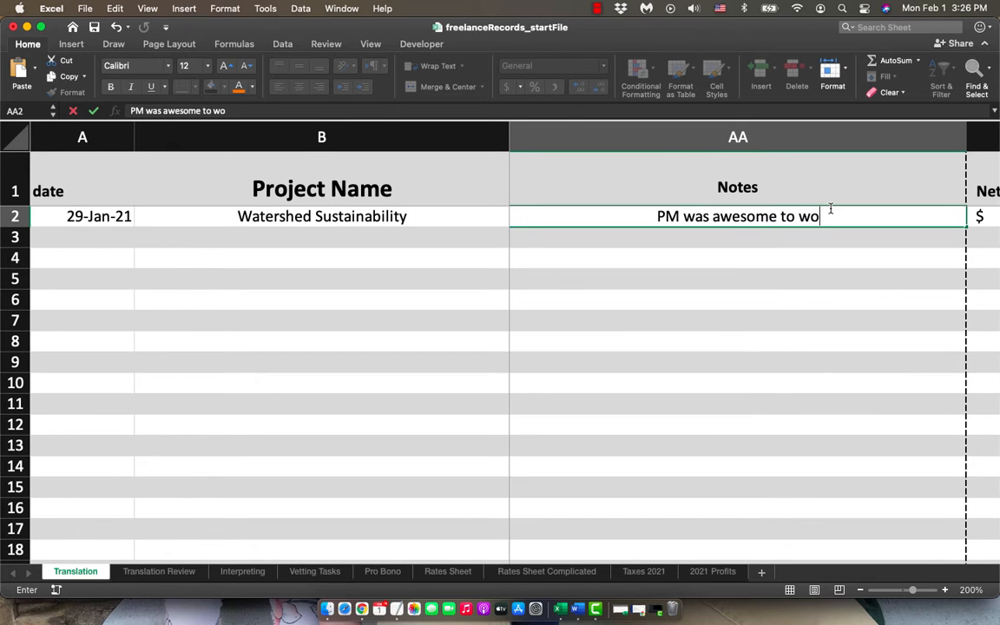
{"action": "type", "text": "rk with"}
{"action": "key", "text": "Tab"}
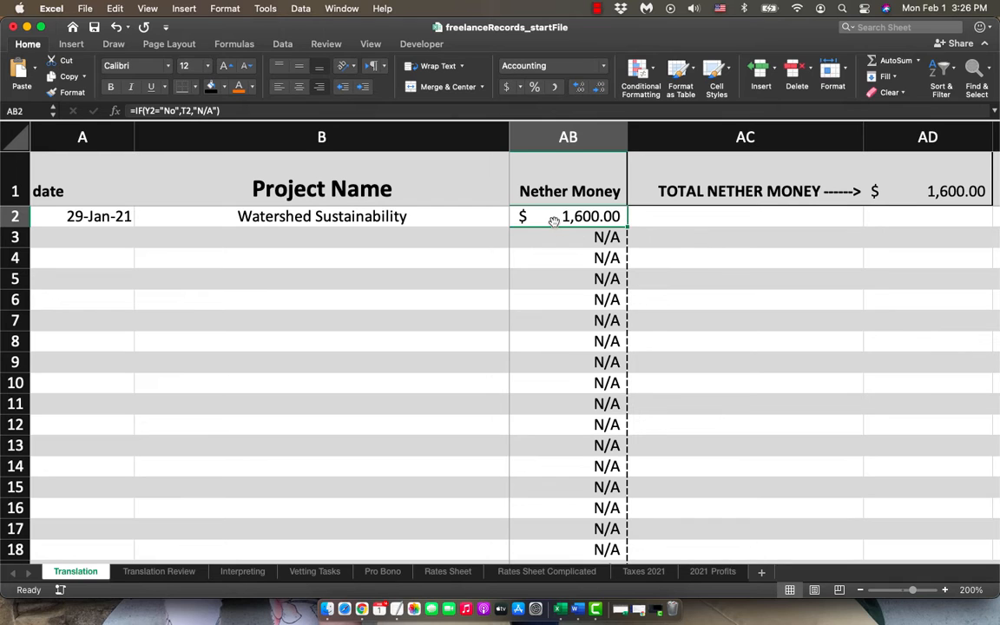
Change the Paid? entry of row 2 to "Yes" and check the Nether Money column and its total.
{"action": "scroll", "coordinate": [636, 221], "scroll_direction": "left", "scroll_amount": 5}
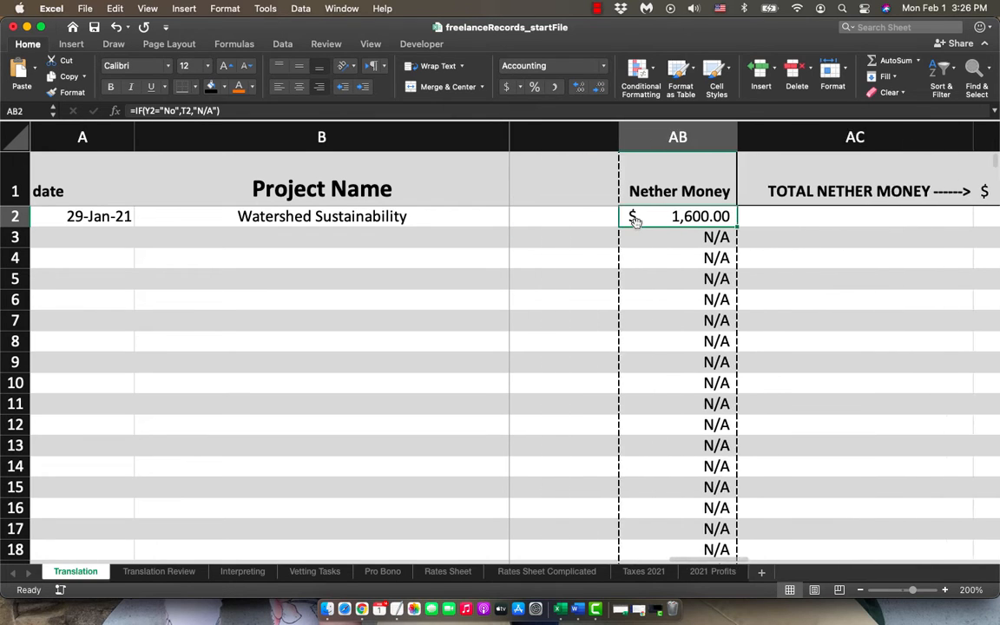
{"action": "scroll", "coordinate": [636, 222], "scroll_direction": "left", "scroll_amount": 2}
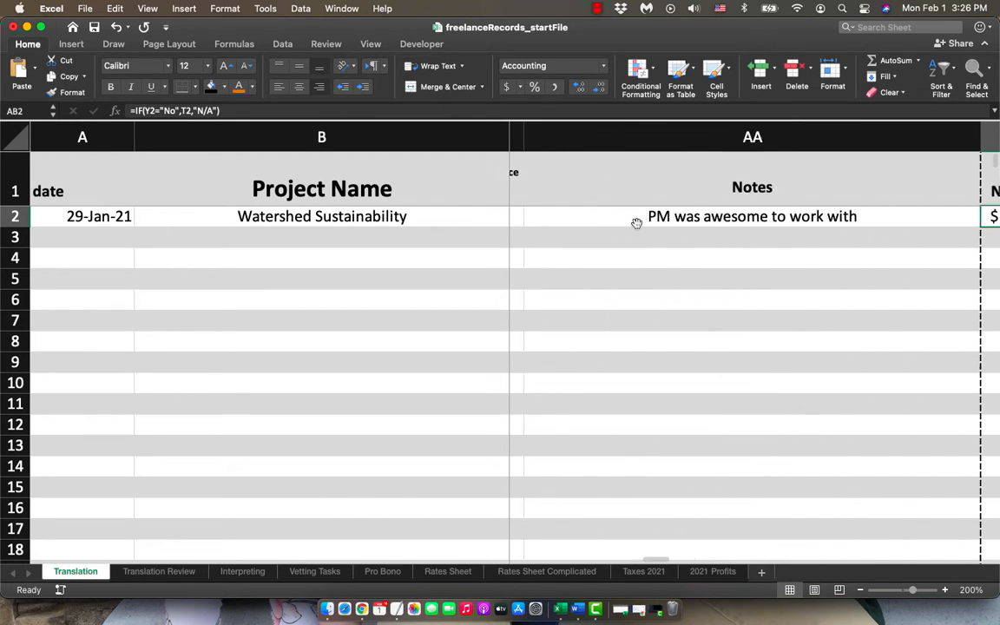
{"action": "scroll", "coordinate": [636, 222], "scroll_direction": "right", "scroll_amount": 5}
{"action": "scroll", "coordinate": [636, 221], "scroll_direction": "left", "scroll_amount": 6}
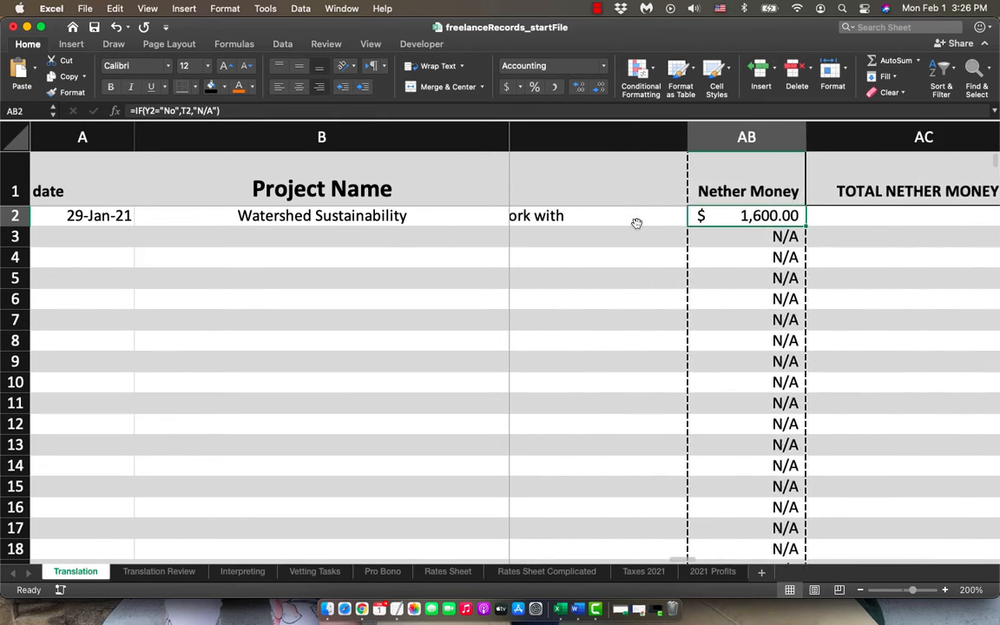
{"action": "left_click", "coordinate": [644, 218]}
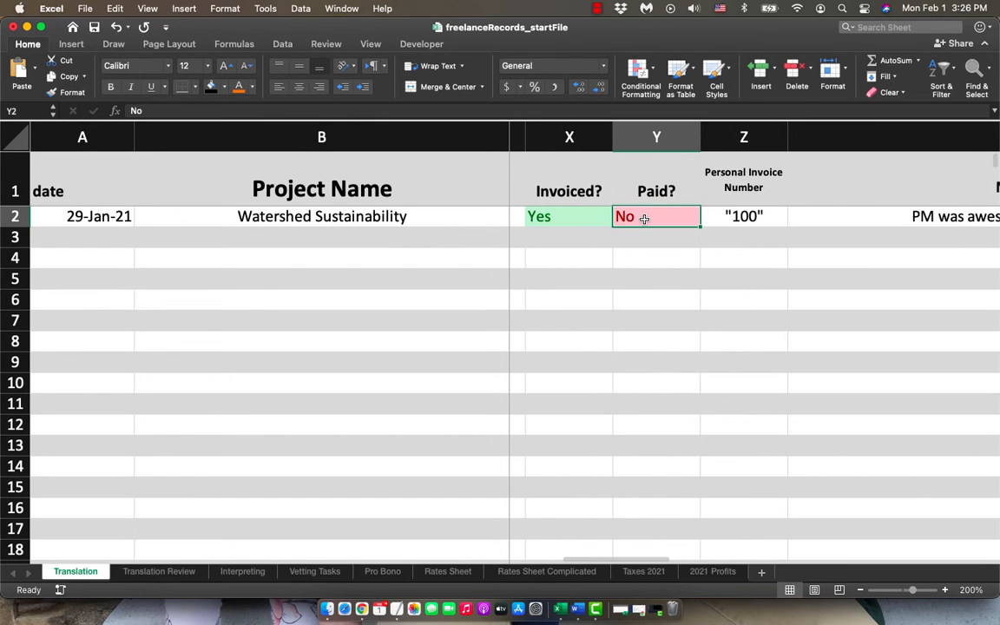
{"action": "type", "text": "Yes"}
{"action": "key", "text": "Tab"}
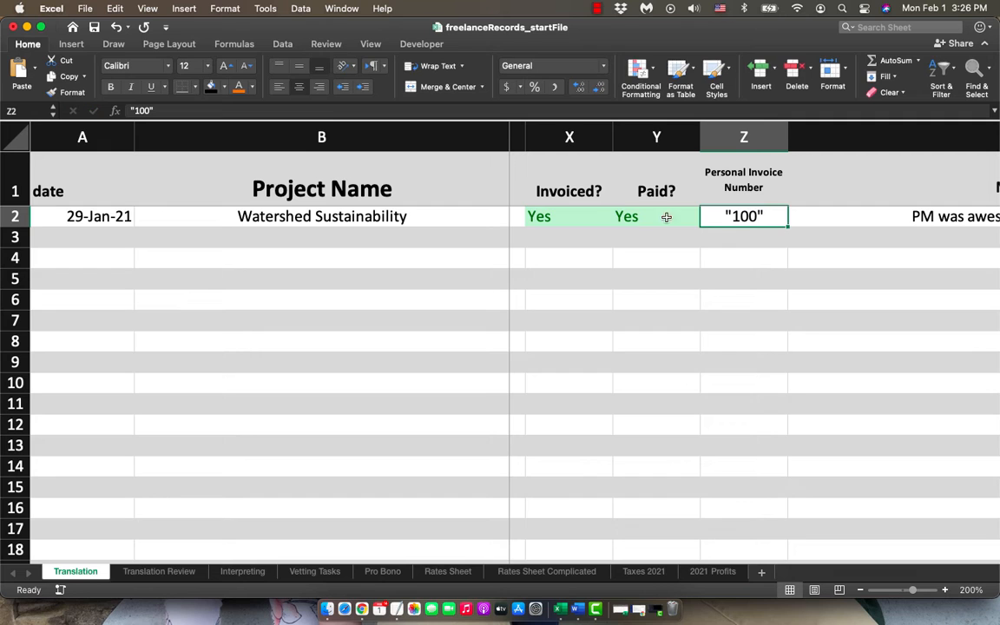
{"action": "scroll", "coordinate": [772, 214], "scroll_direction": "right", "scroll_amount": 6}
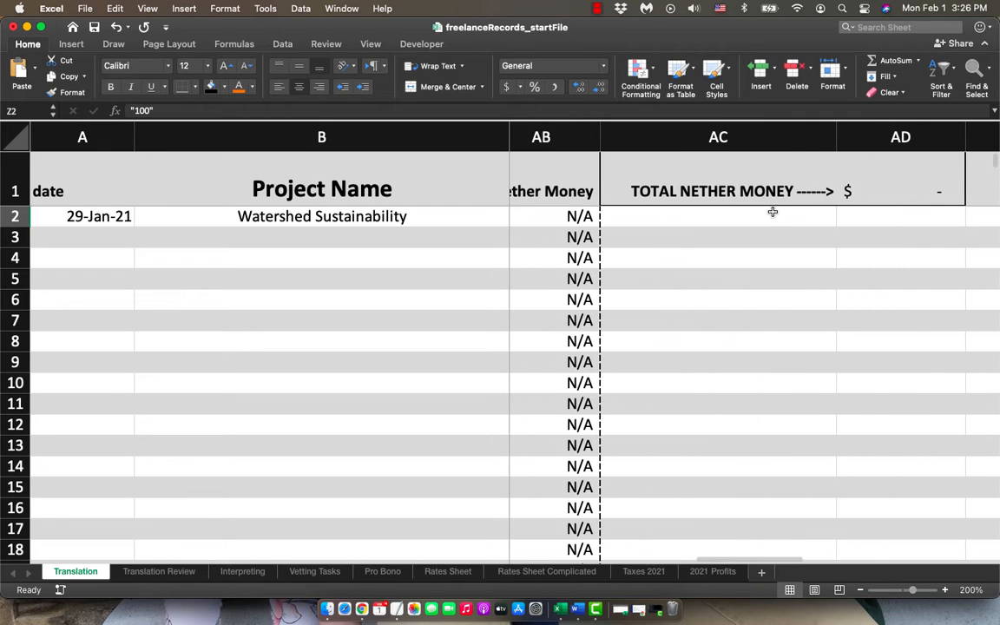
{"action": "scroll", "coordinate": [773, 212], "scroll_direction": "left", "scroll_amount": 6}
Set the Paid? entry of row 2 back to "No" and check the Nether Money total again.
{"action": "left_click", "coordinate": [742, 217]}
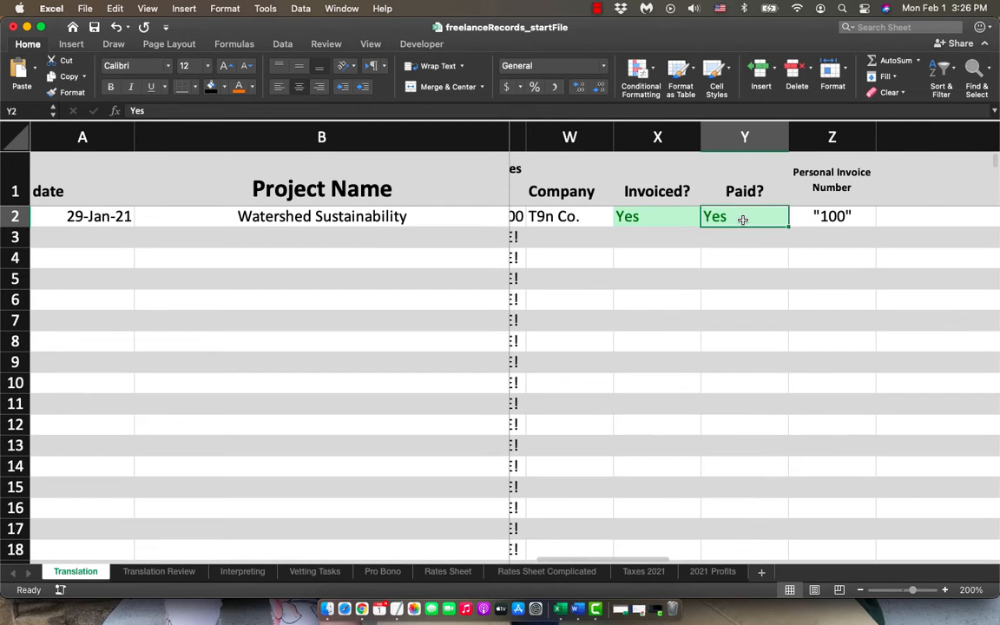
{"action": "type", "text": "No"}
{"action": "key", "text": "Tab"}
{"action": "scroll", "coordinate": [743, 220], "scroll_direction": "right", "scroll_amount": 6}
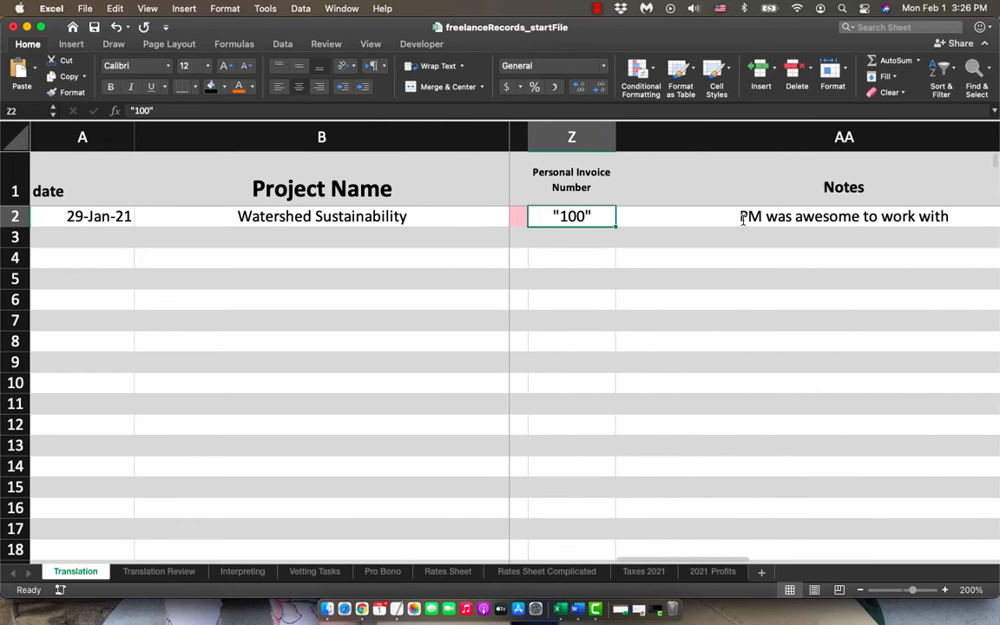
{"action": "scroll", "coordinate": [743, 220], "scroll_direction": "right", "scroll_amount": 1}
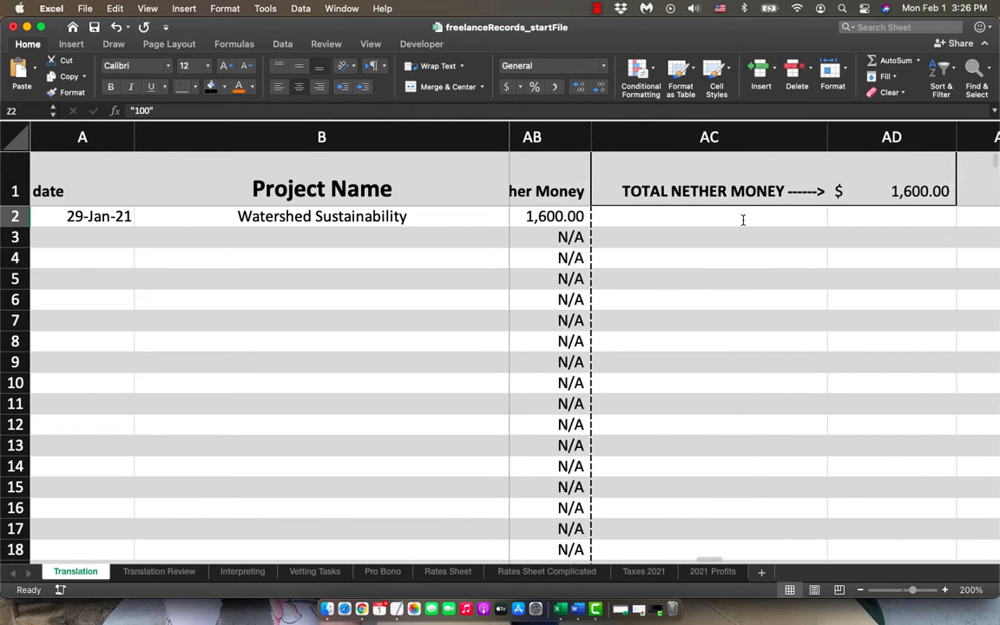
{"action": "scroll", "coordinate": [743, 219], "scroll_direction": "left", "scroll_amount": 4}
{"action": "scroll", "coordinate": [743, 219], "scroll_direction": "right", "scroll_amount": 3}
{"action": "scroll", "coordinate": [743, 219], "scroll_direction": "left", "scroll_amount": 10}
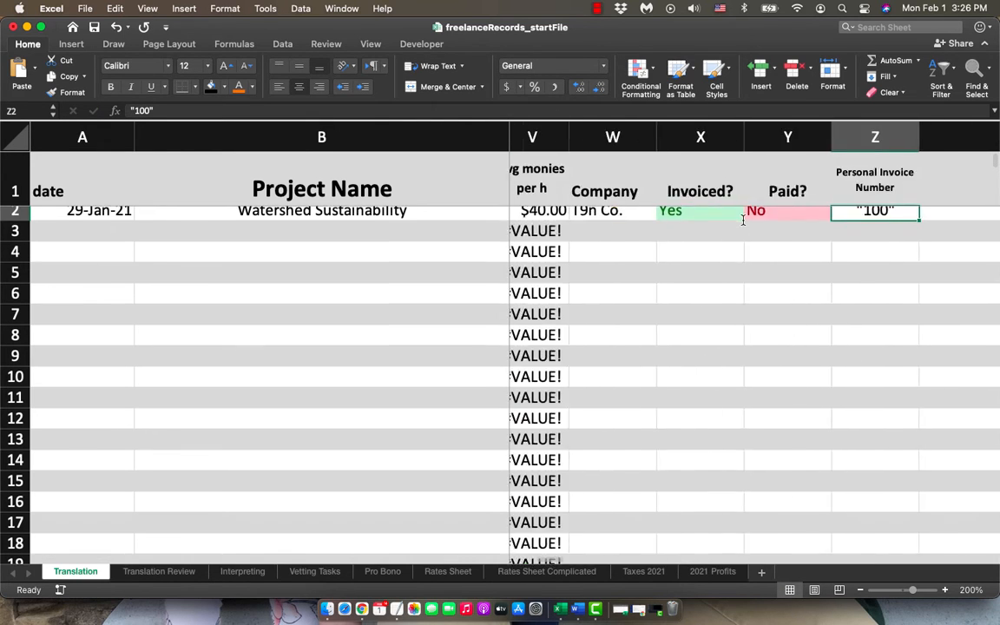
{"action": "scroll", "coordinate": [743, 220], "scroll_direction": "left", "scroll_amount": 8}
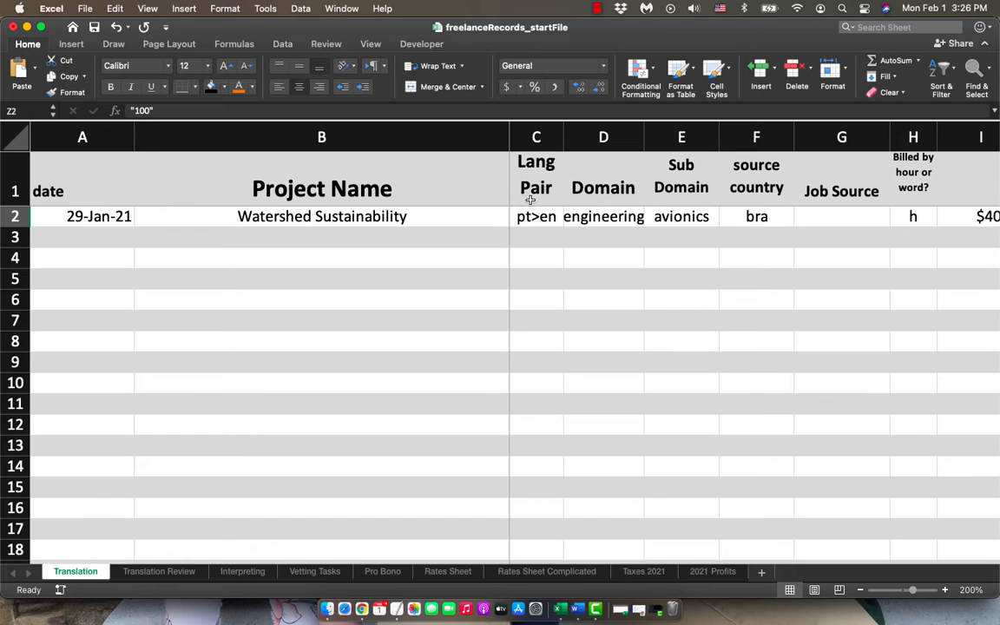
{"action": "left_click", "coordinate": [207, 235]}
{"action": "left_click", "coordinate": [210, 257]}
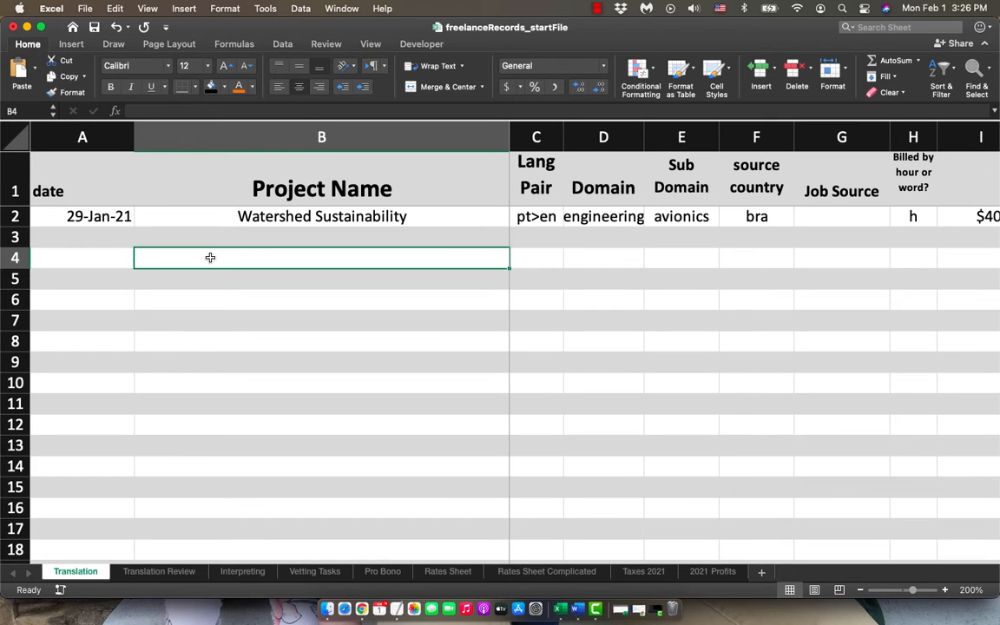
{"action": "left_click", "coordinate": [209, 281]}
{"action": "left_click", "coordinate": [211, 299]}
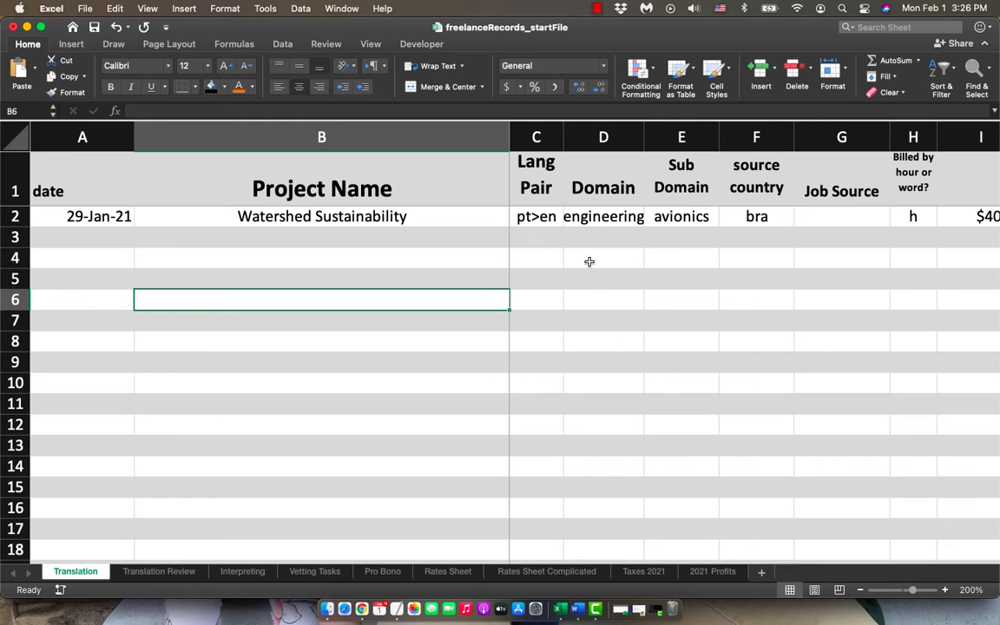
{"action": "scroll", "coordinate": [589, 262], "scroll_direction": "right", "scroll_amount": 6}
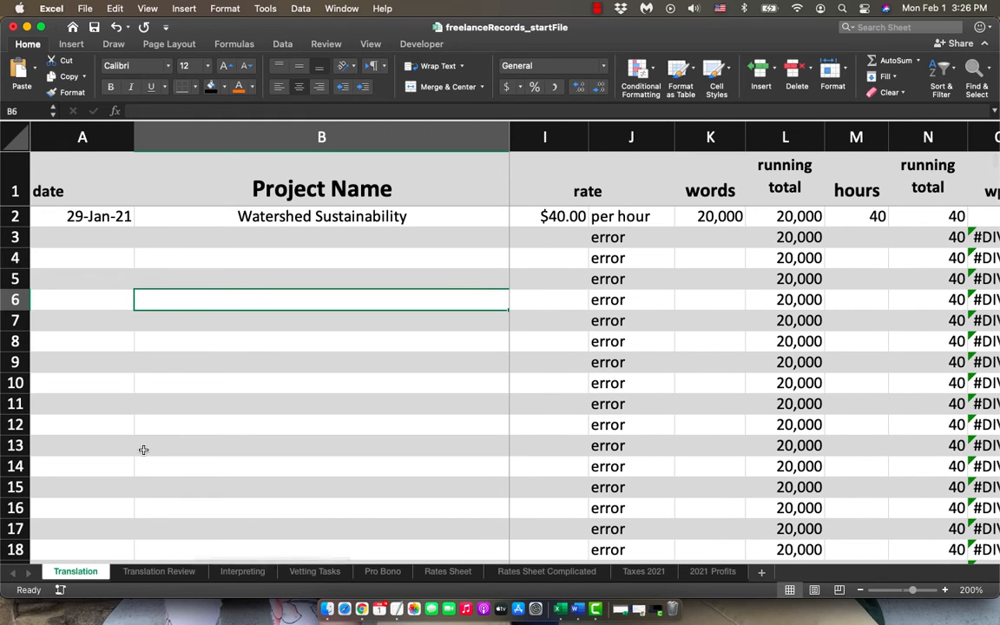
On the Translation Review sheet, change the Words column heading in K1 to "Estimated Words".
{"action": "left_click", "coordinate": [158, 572]}
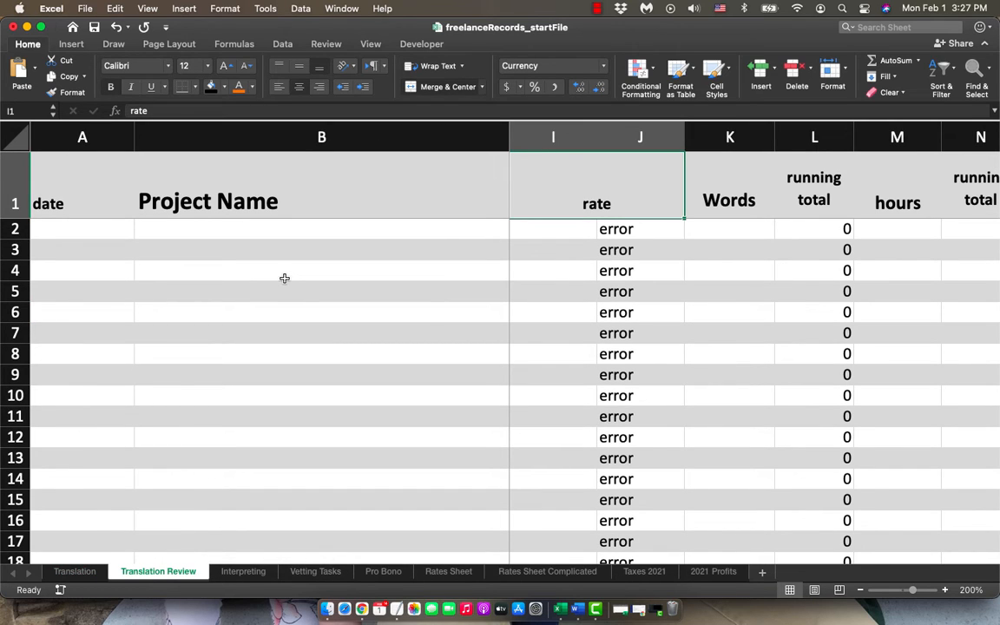
{"action": "scroll", "coordinate": [667, 275], "scroll_direction": "left", "scroll_amount": 5}
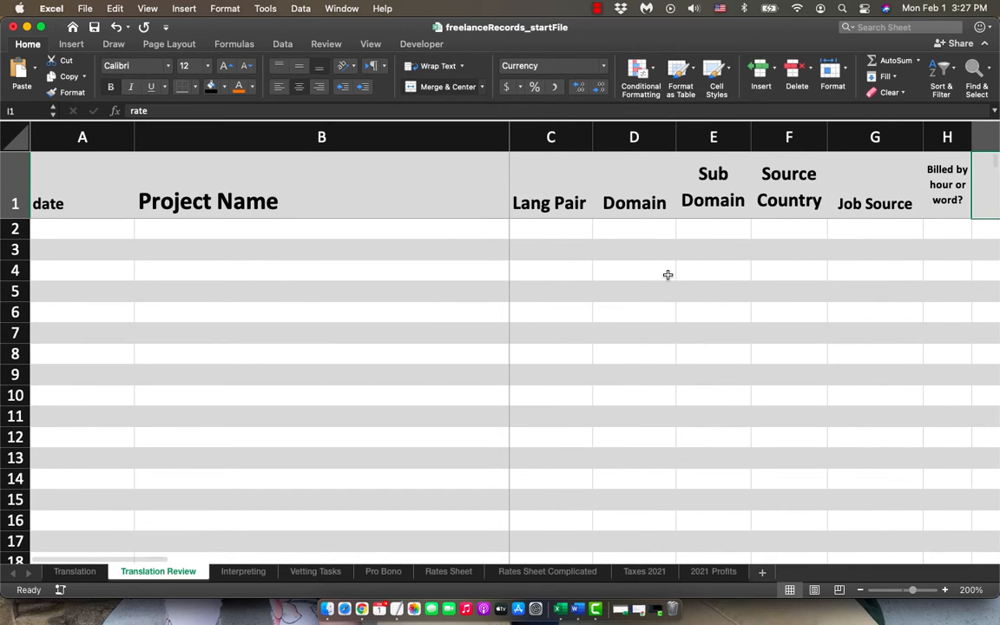
{"action": "scroll", "coordinate": [765, 281], "scroll_direction": "right", "scroll_amount": 5}
{"action": "scroll", "coordinate": [766, 281], "scroll_direction": "right", "scroll_amount": 3}
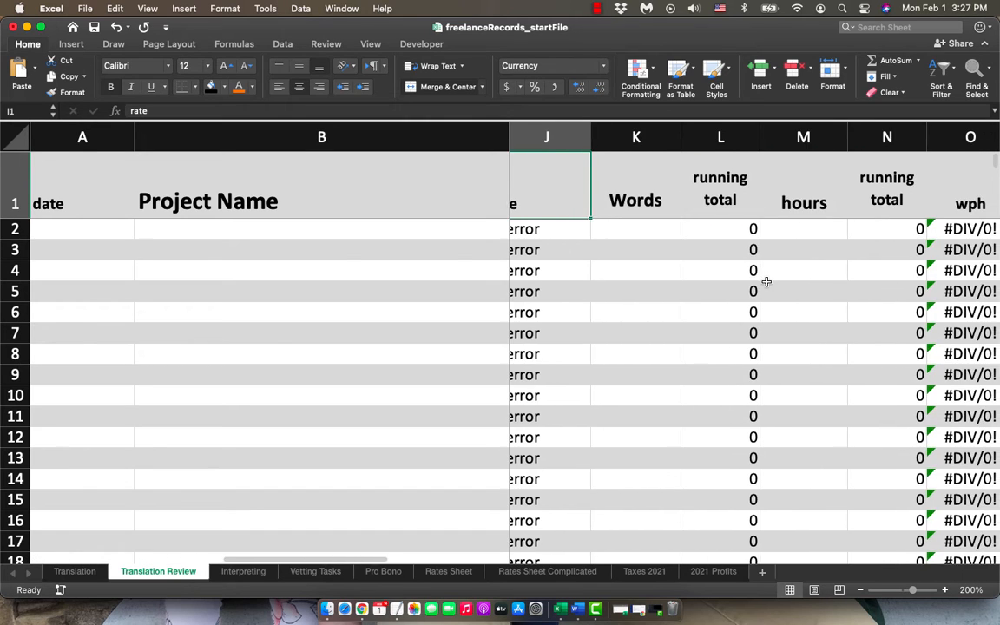
{"action": "scroll", "coordinate": [767, 281], "scroll_direction": "left", "scroll_amount": 5}
{"action": "scroll", "coordinate": [766, 282], "scroll_direction": "right", "scroll_amount": 3}
{"action": "scroll", "coordinate": [766, 281], "scroll_direction": "right", "scroll_amount": 2}
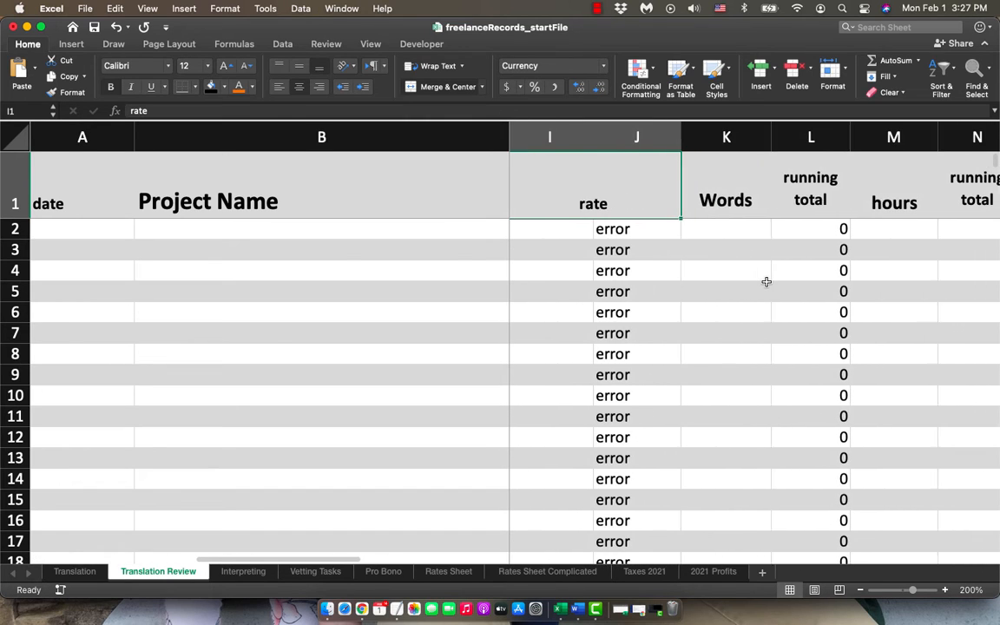
{"action": "left_click", "coordinate": [738, 229]}
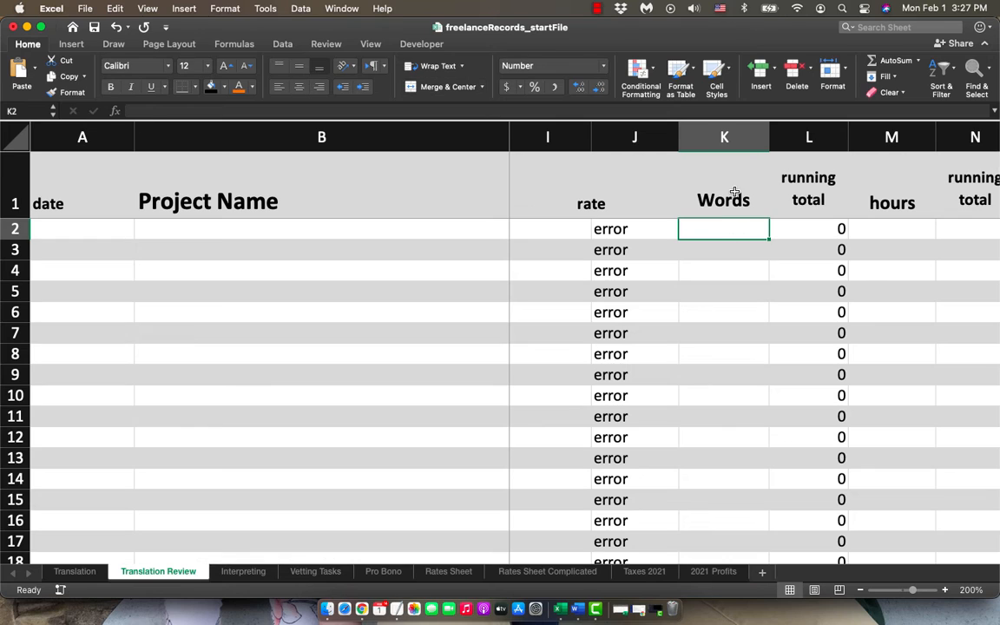
{"action": "left_click", "coordinate": [720, 202]}
{"action": "left_click", "coordinate": [129, 111]}
{"action": "type", "text": "Estimated"}
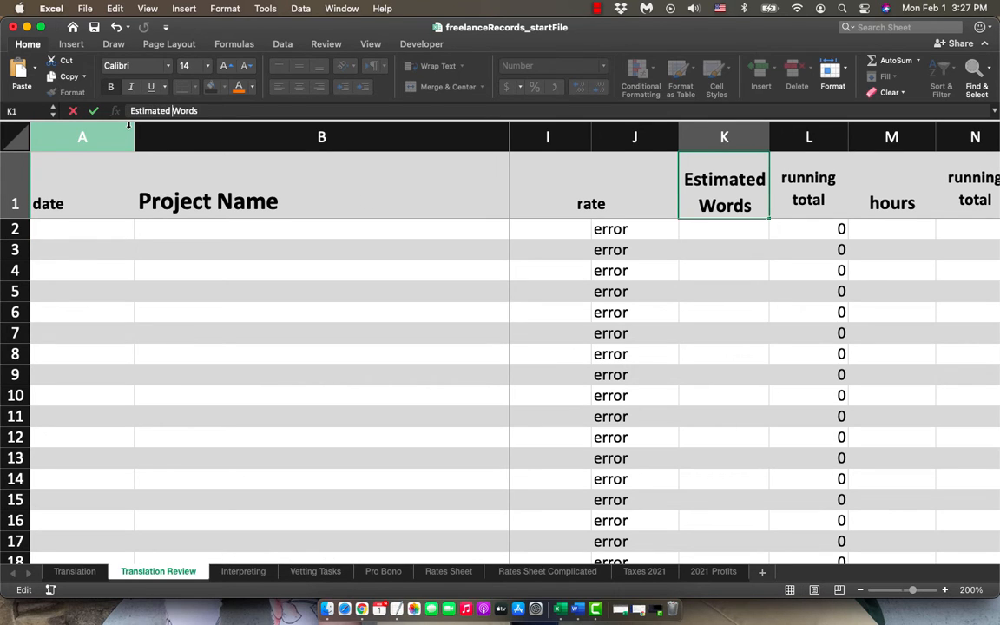
{"action": "key", "text": "Return"}
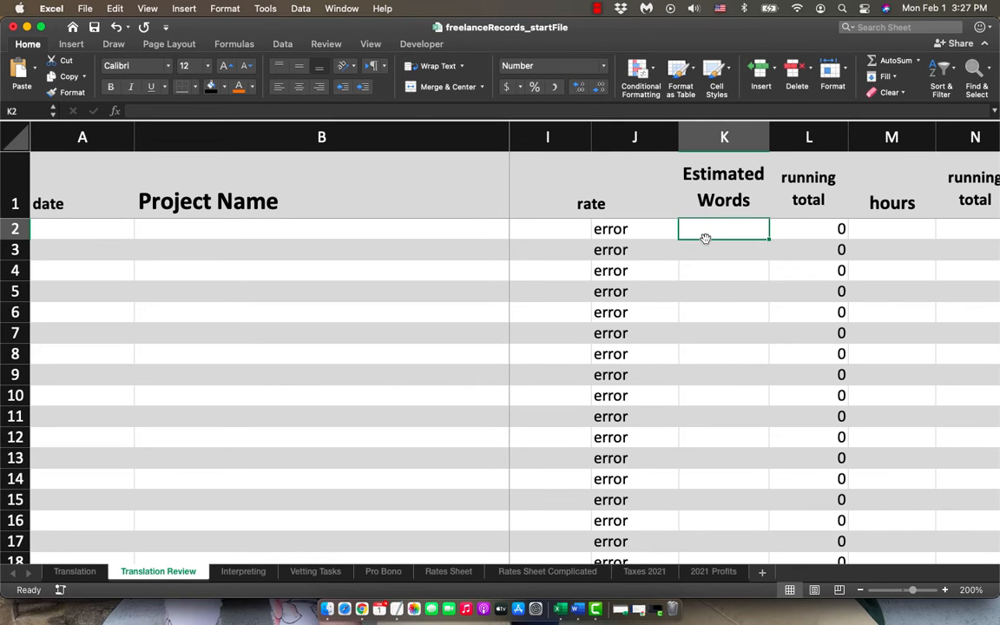
Enter 5000 as the Estimated Words of row 2.
{"action": "type", "text": "5000"}
{"action": "key", "text": "Tab"}
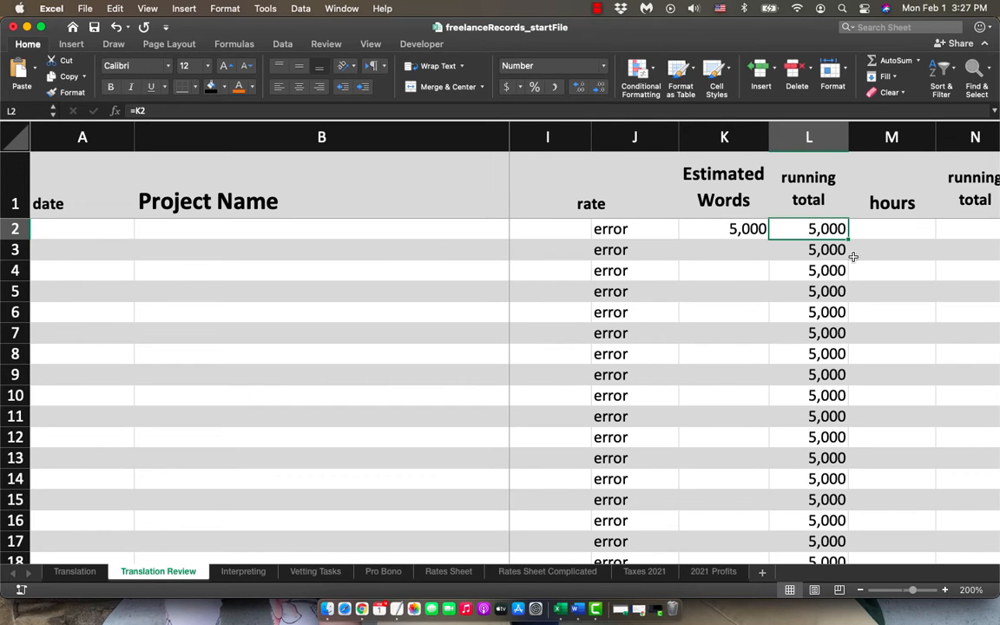
Set row 2 of the Translation Review sheet to hourly billing with "h" and enter a rate of 40.
{"action": "scroll", "coordinate": [708, 288], "scroll_direction": "left", "scroll_amount": 3}
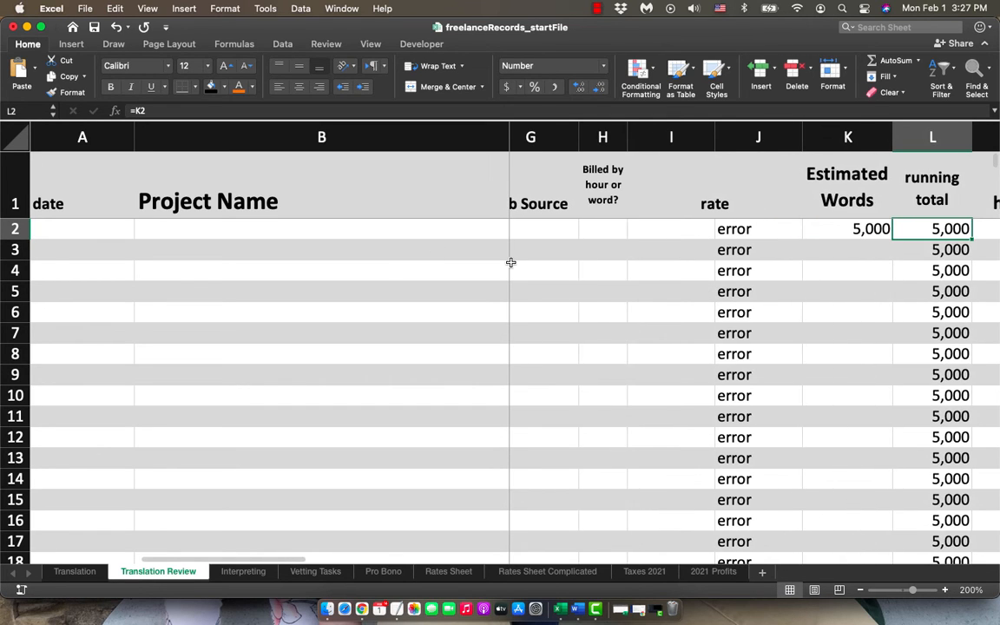
{"action": "scroll", "coordinate": [599, 265], "scroll_direction": "left", "scroll_amount": 5}
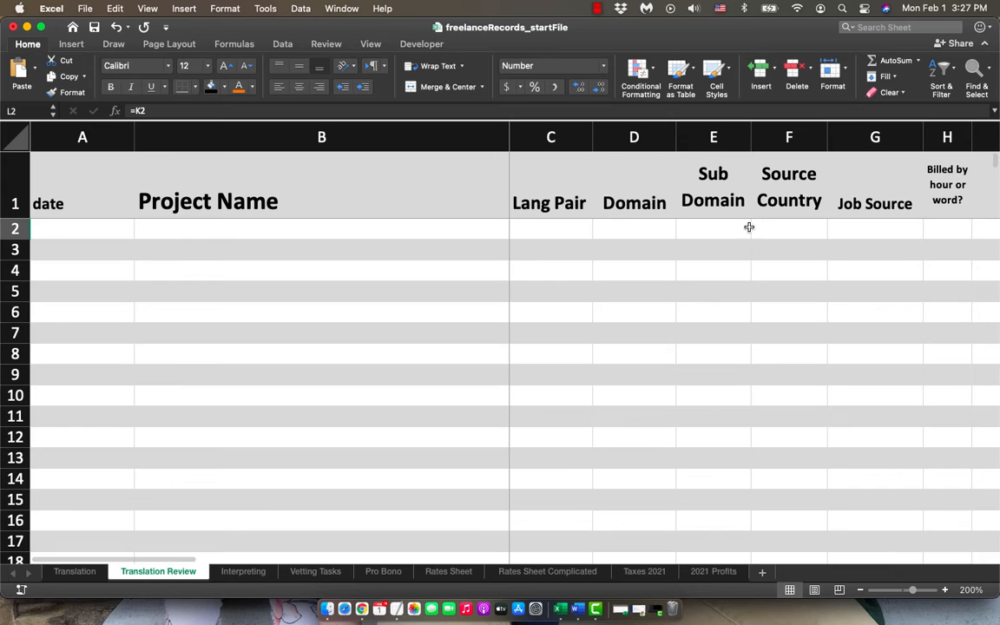
{"action": "scroll", "coordinate": [750, 226], "scroll_direction": "right", "scroll_amount": 2}
{"action": "left_click", "coordinate": [833, 229]}
{"action": "type", "text": "h"}
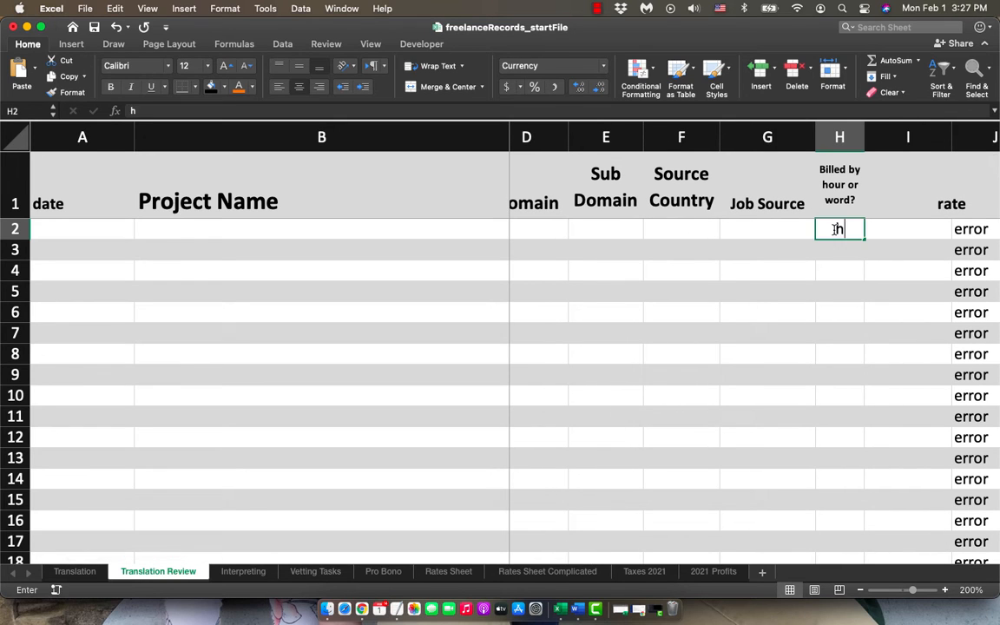
{"action": "key", "text": "Tab"}
{"action": "type", "text": "40"}
{"action": "key", "text": "Tab"}
Enter 5 hours for row 2 and check the calculated words per hour and monies per word.
{"action": "scroll", "coordinate": [833, 230], "scroll_direction": "right", "scroll_amount": 5}
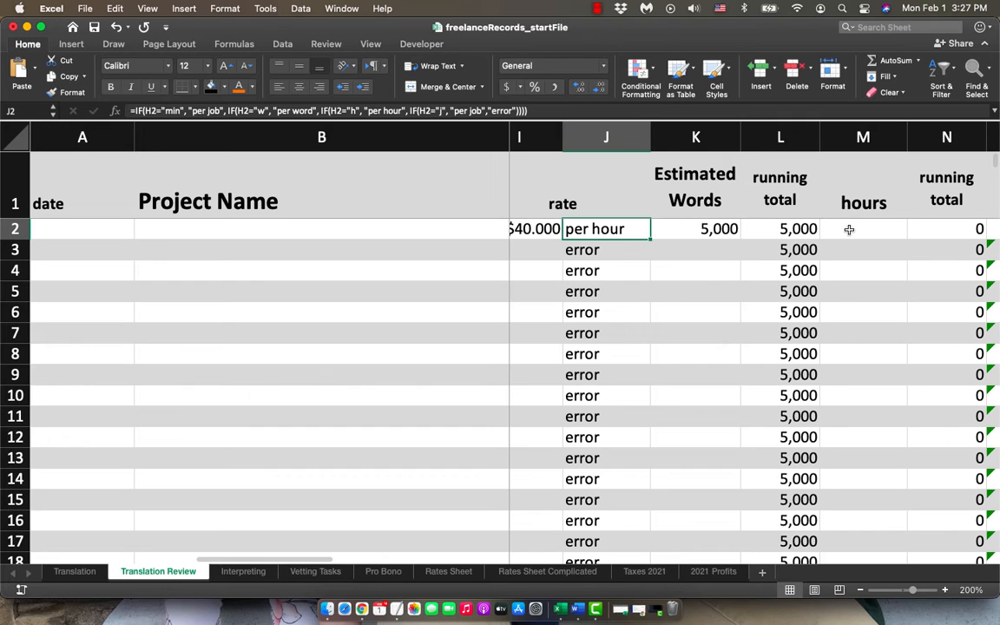
{"action": "left_click", "coordinate": [848, 228]}
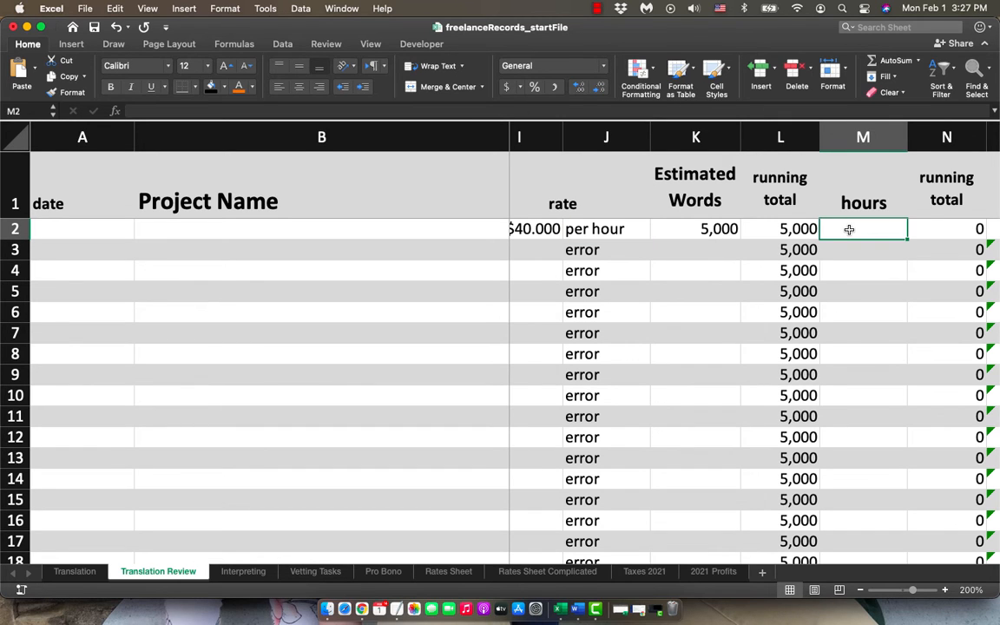
{"action": "type", "text": "5"}
{"action": "key", "text": "Tab"}
{"action": "scroll", "coordinate": [848, 230], "scroll_direction": "right", "scroll_amount": 4}
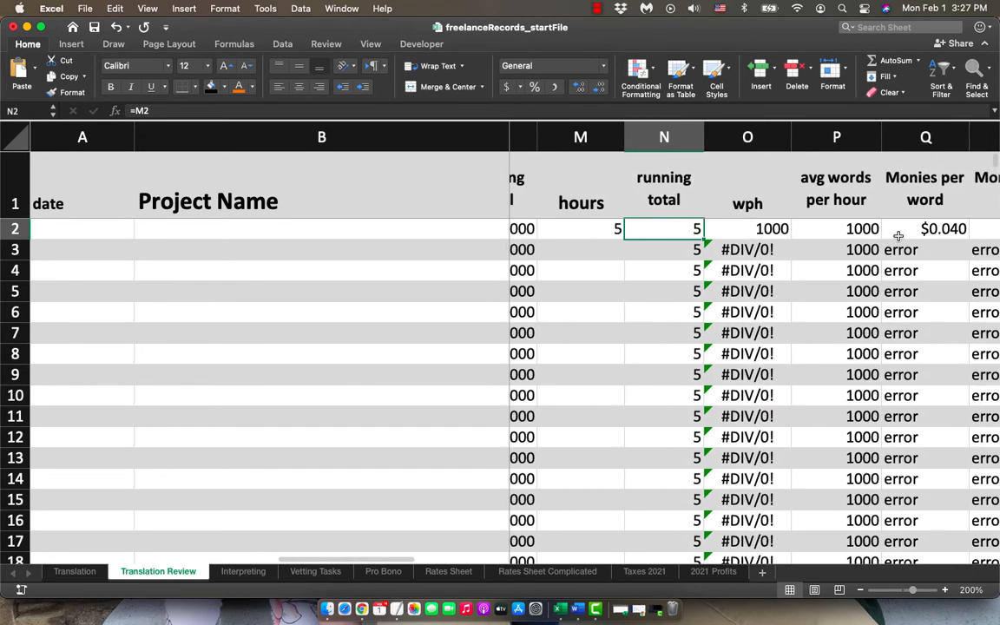
Mark row 2 as "Yes" under both Invoiced? and Paid?, and check the Nether Money column and its total.
{"action": "scroll", "coordinate": [799, 245], "scroll_direction": "right", "scroll_amount": 8}
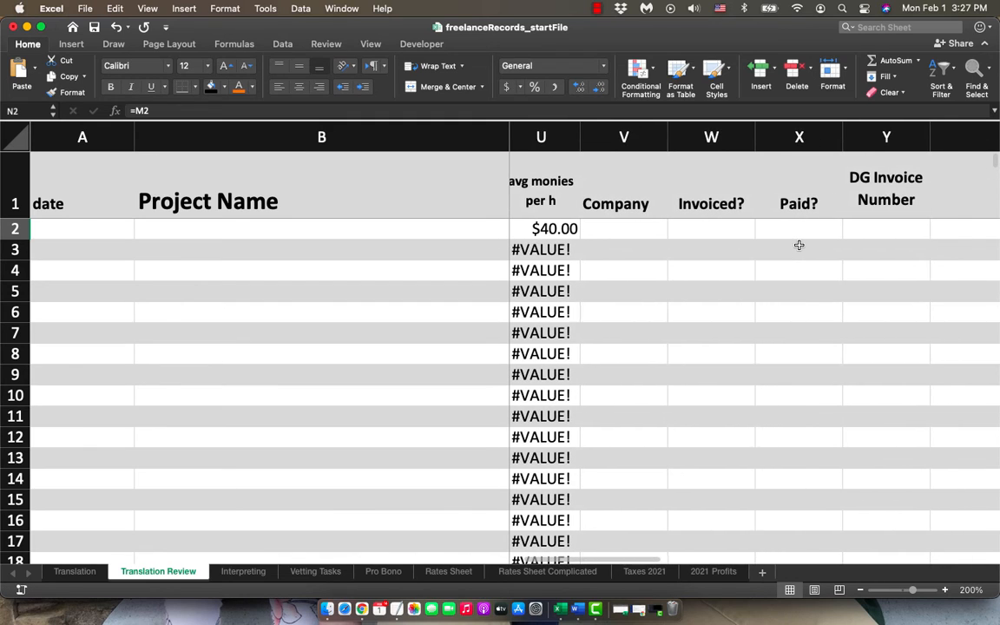
{"action": "left_click", "coordinate": [714, 230]}
{"action": "type", "text": "Yes"}
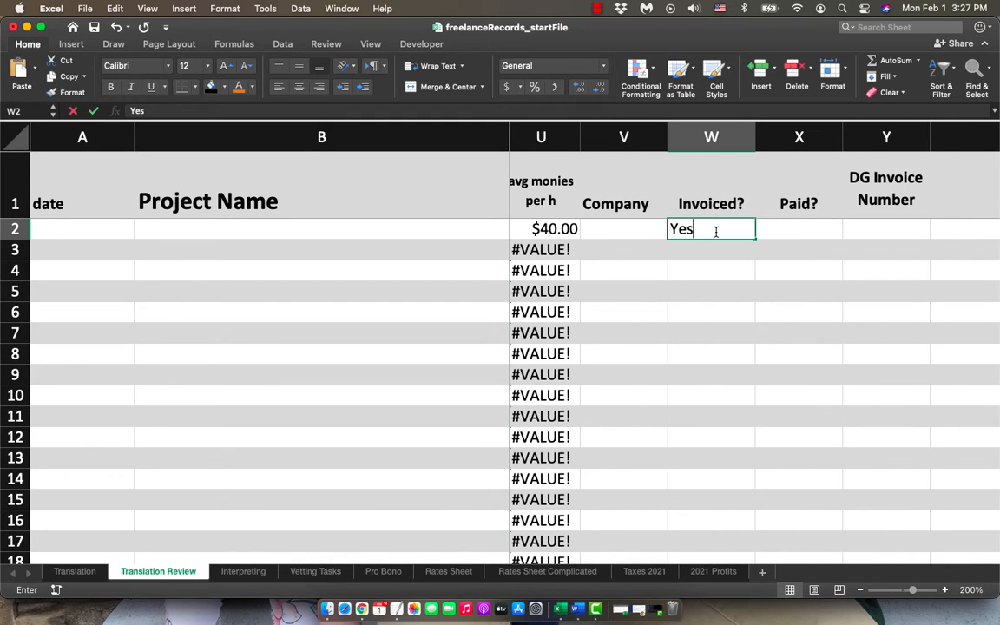
{"action": "key", "text": "Tab"}
{"action": "type", "text": "Yes"}
{"action": "key", "text": "Tab"}
{"action": "scroll", "coordinate": [716, 232], "scroll_direction": "right", "scroll_amount": 5}
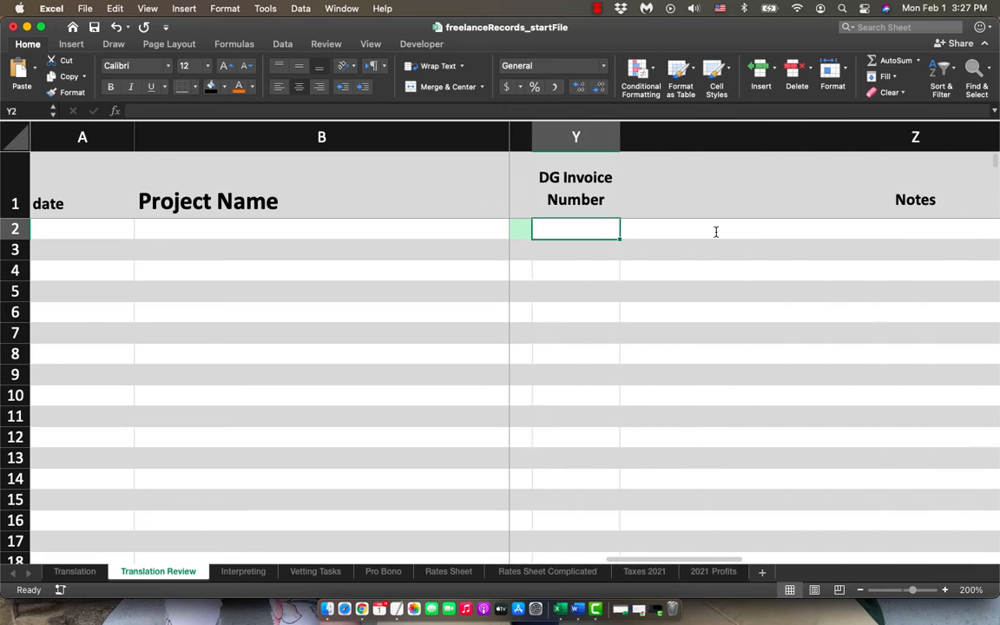
{"action": "scroll", "coordinate": [716, 231], "scroll_direction": "right", "scroll_amount": 4}
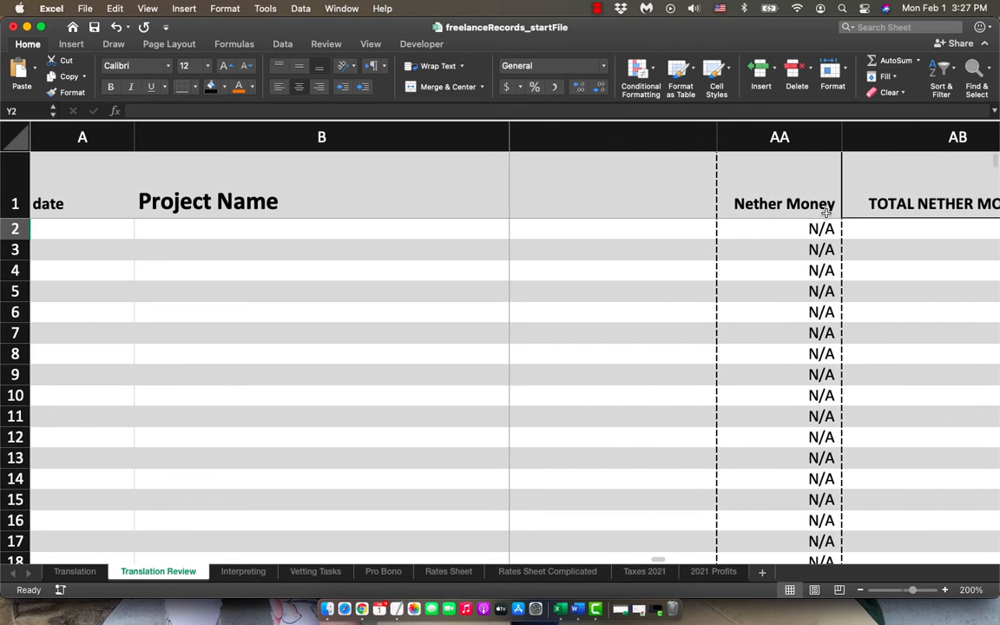
{"action": "scroll", "coordinate": [859, 241], "scroll_direction": "right", "scroll_amount": 3}
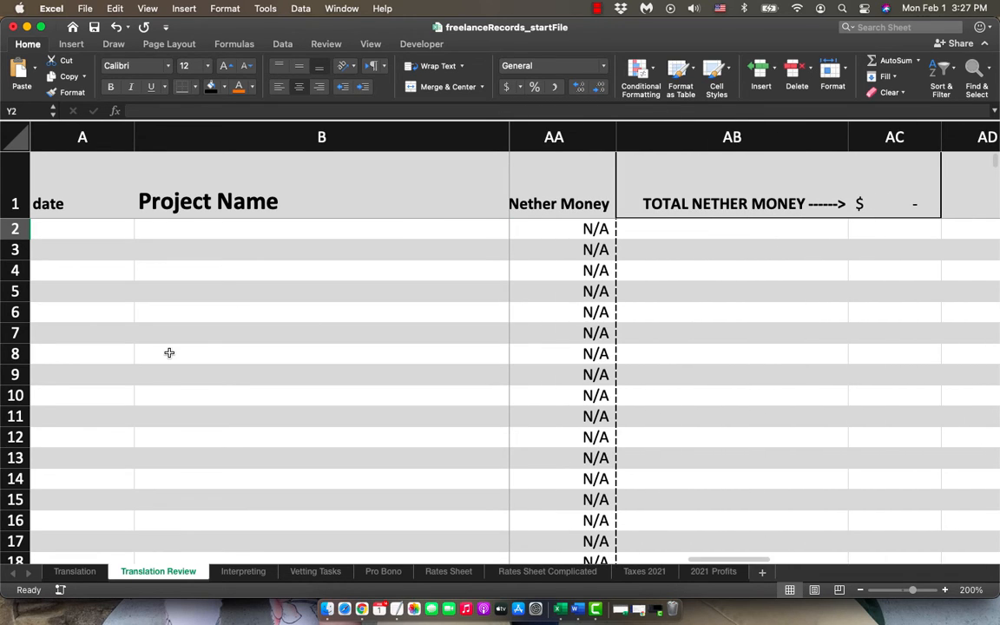
Open the Interpreting sheet, look over its columns, and read the comment on the "hours (on paper)" heading.
{"action": "left_click", "coordinate": [243, 571]}
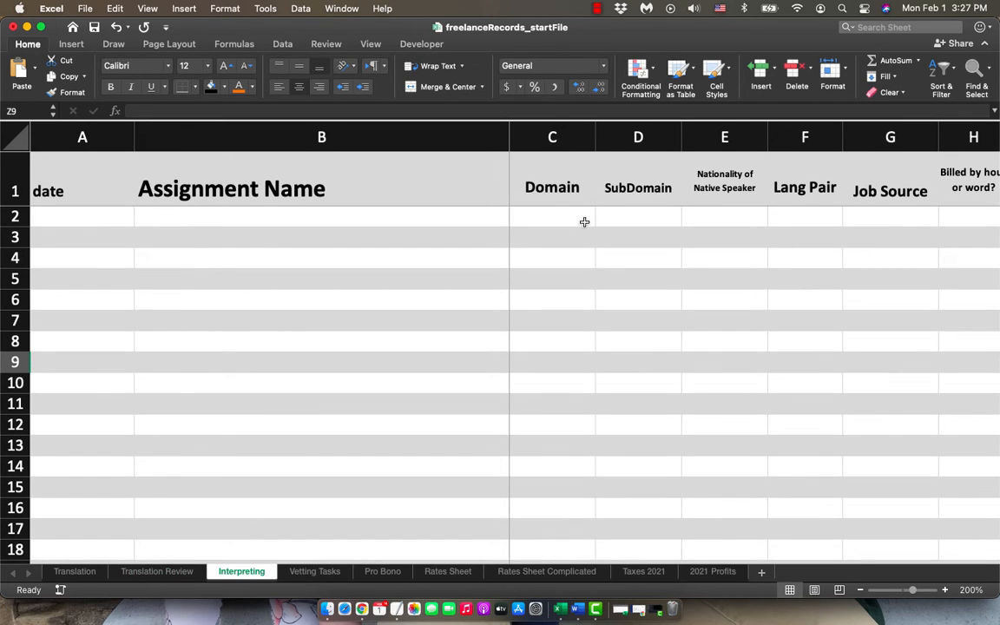
{"action": "scroll", "coordinate": [586, 223], "scroll_direction": "right", "scroll_amount": 3}
{"action": "scroll", "coordinate": [589, 224], "scroll_direction": "right", "scroll_amount": 6}
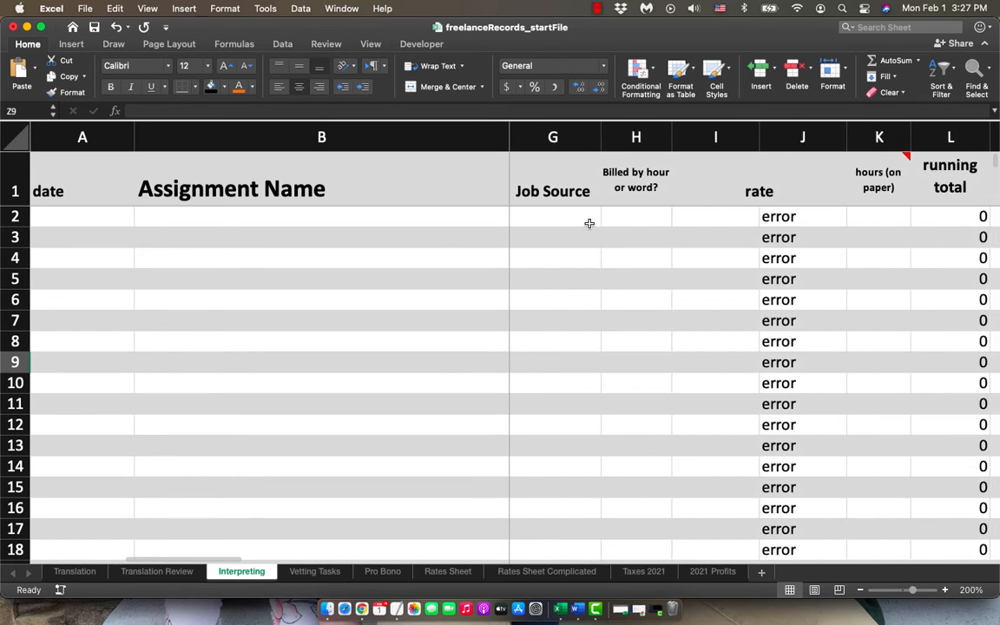
{"action": "scroll", "coordinate": [589, 224], "scroll_direction": "left", "scroll_amount": 1}
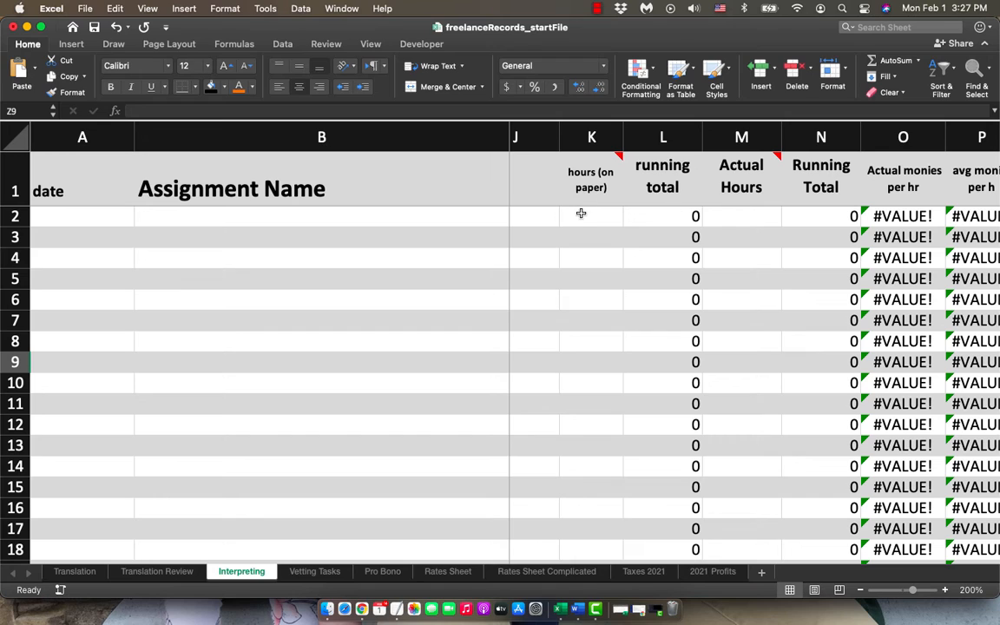
{"action": "left_click", "coordinate": [579, 218]}
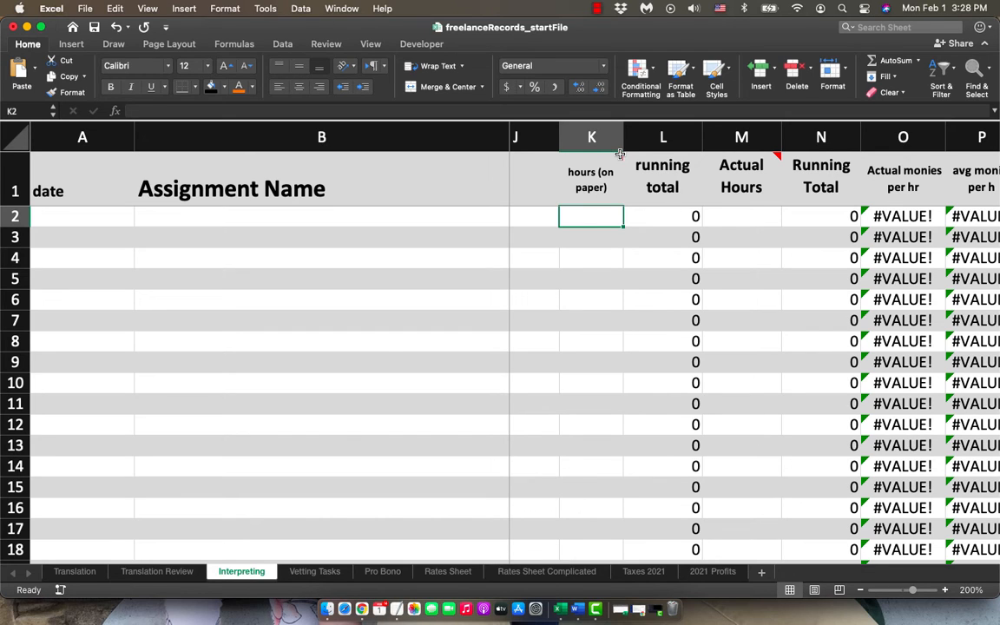
{"action": "mouse_move", "coordinate": [620, 154]}
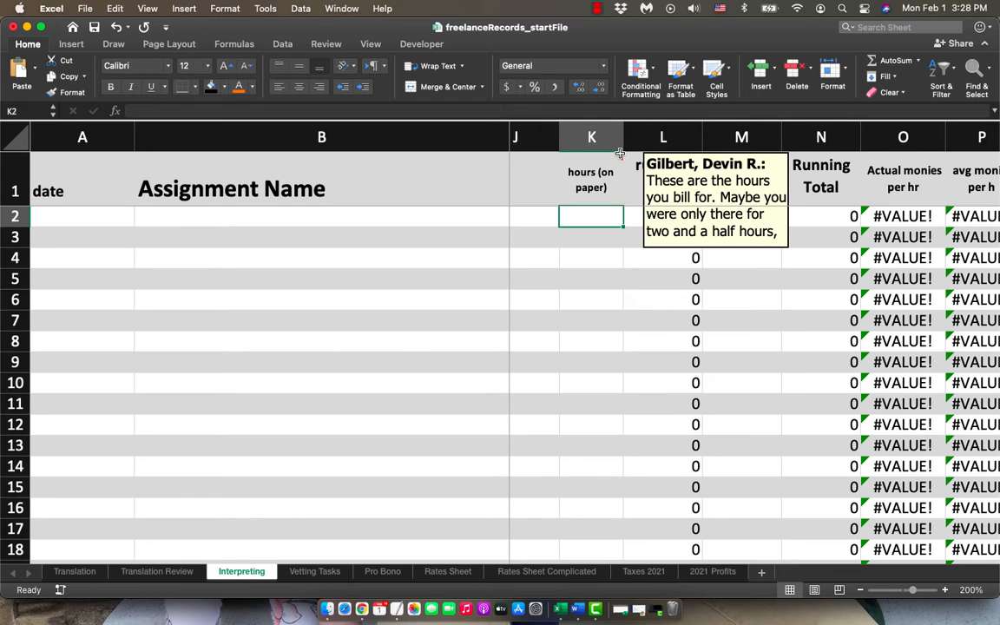
Enter 2.5 under "hours (on paper)" in row 2 of the Interpreting sheet.
{"action": "type", "text": "2."}
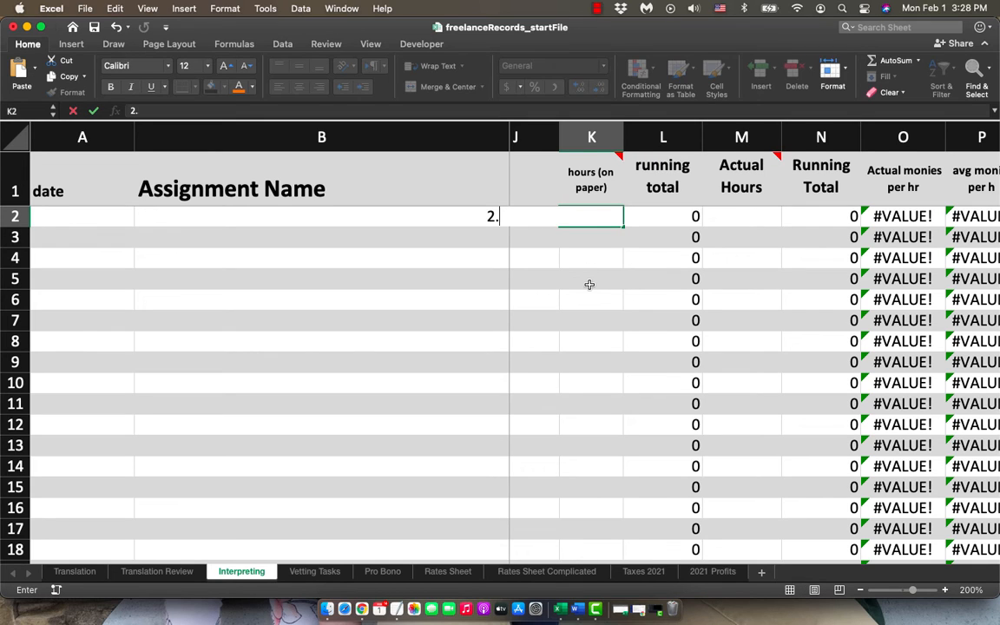
{"action": "type", "text": "5"}
{"action": "key", "text": "Tab"}
{"action": "key", "text": "Tab"}
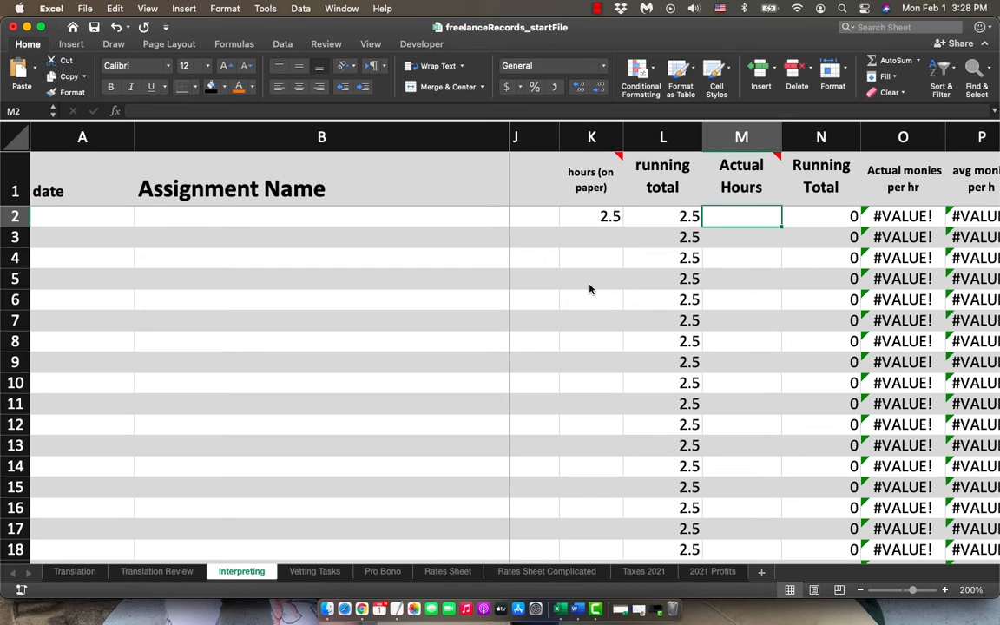
Change the "hours (on paper)" entry of row 2 to 3.
{"action": "left_click", "coordinate": [603, 217]}
{"action": "type", "text": "3"}
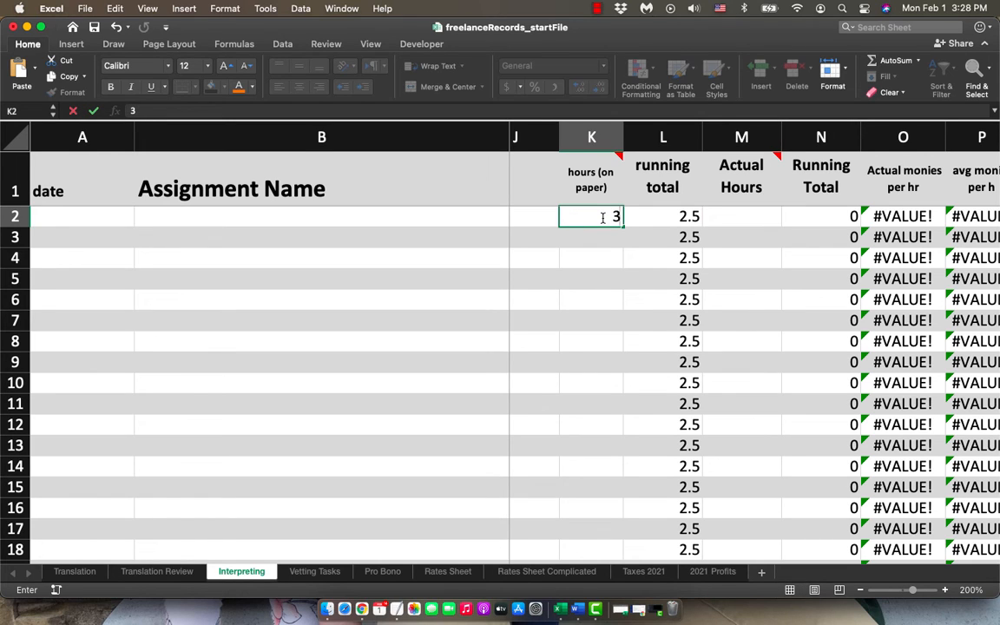
{"action": "key", "text": "Tab"}
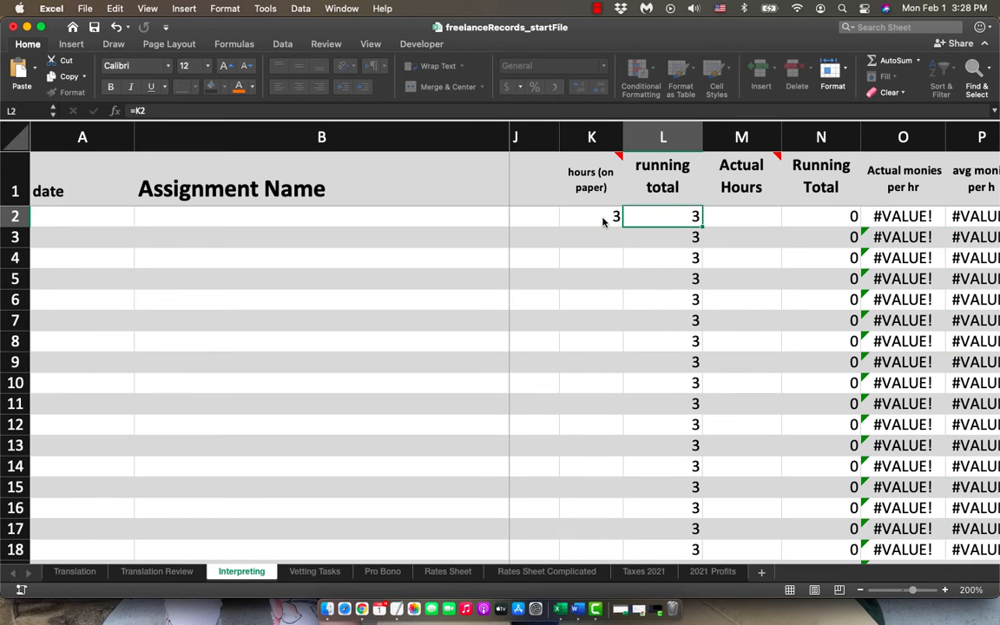
Enter 2.5 under Actual Hours in row 2.
{"action": "left_click", "coordinate": [737, 212]}
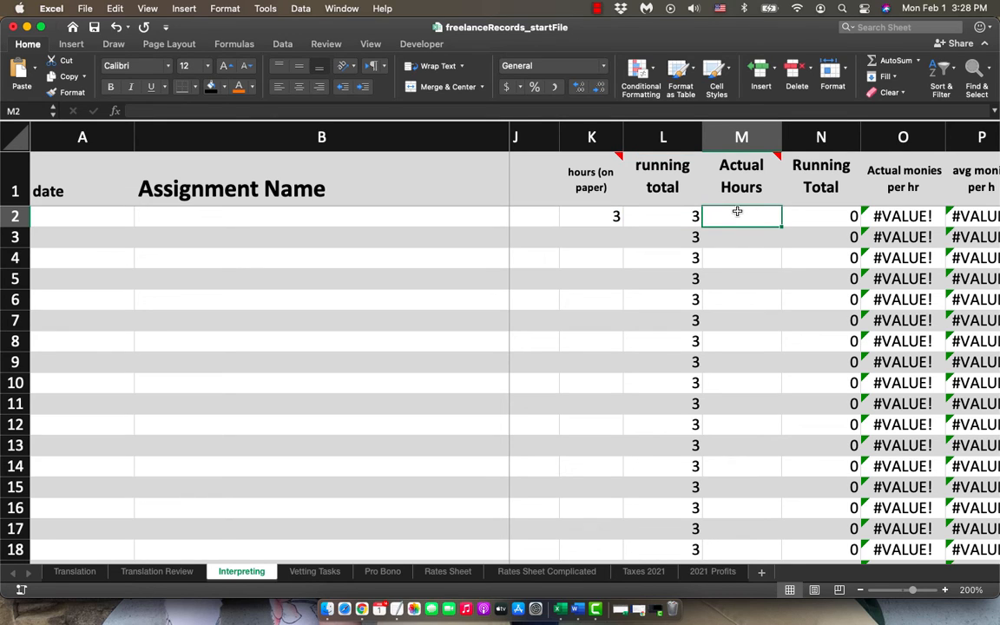
{"action": "type", "text": "2.5"}
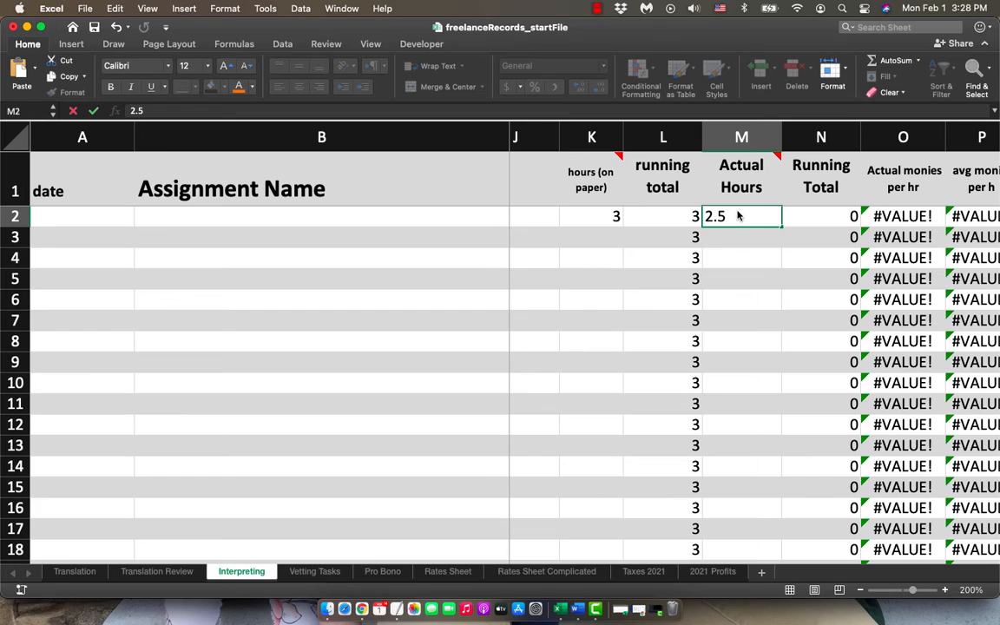
{"action": "key", "text": "Tab"}
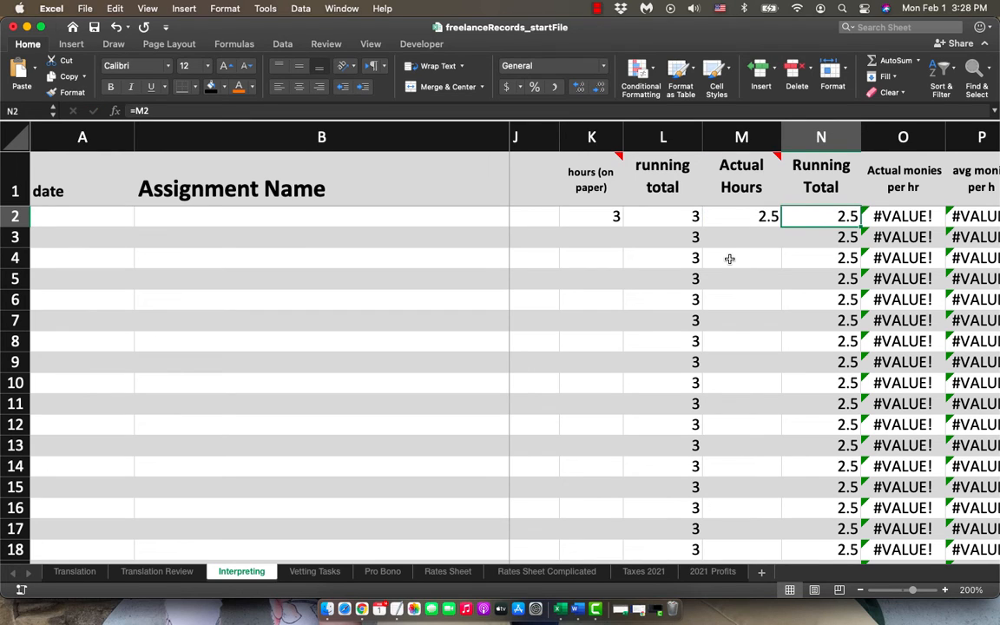
Change the Actual Hours of row 2 to 3.5 and move on to the average monies per hour cell.
{"action": "left_click", "coordinate": [756, 221]}
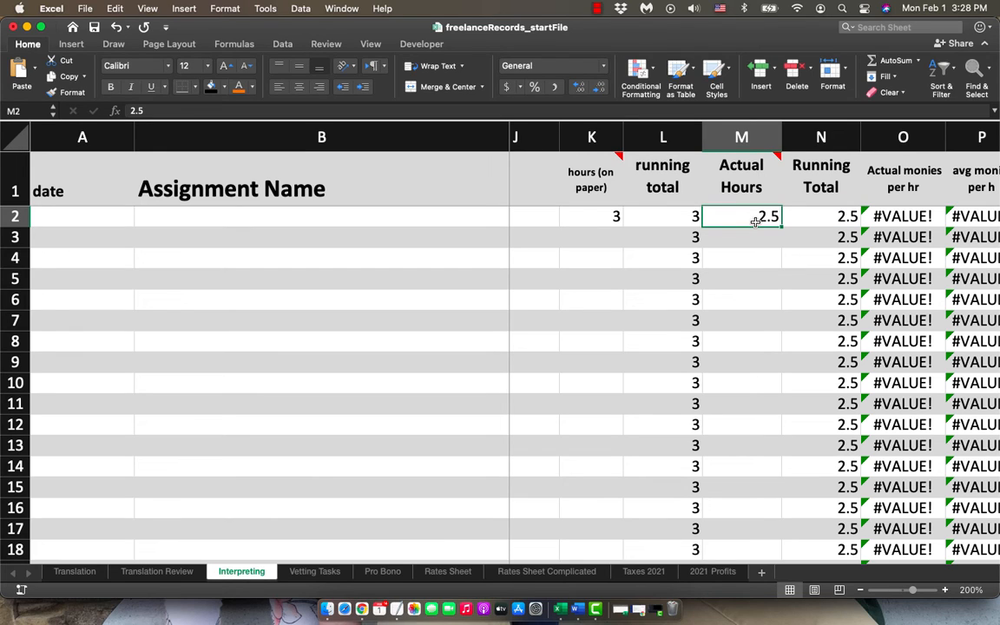
{"action": "key", "text": "super+z"}
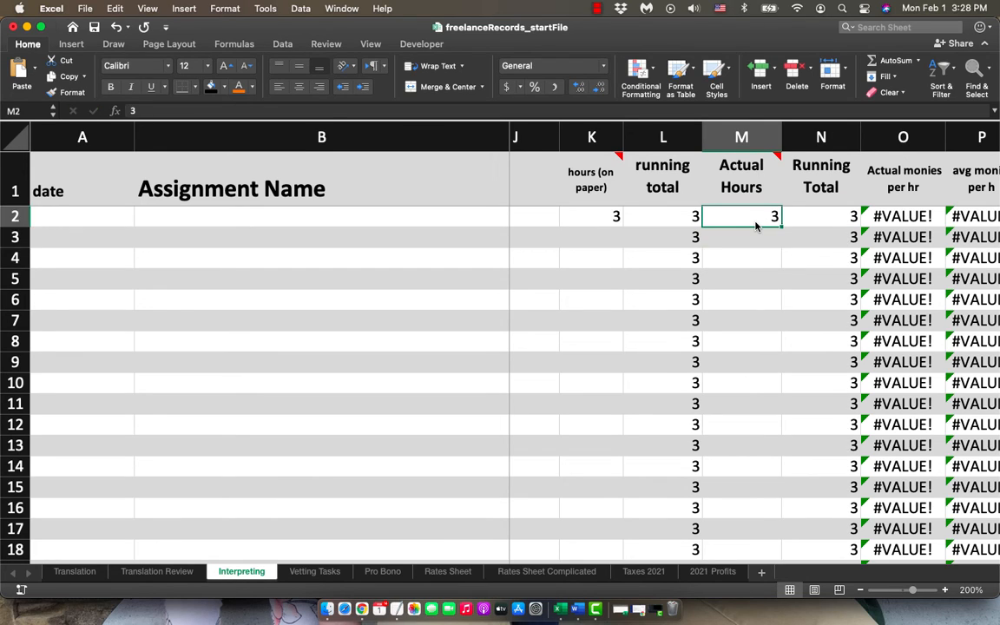
{"action": "type", "text": "3.5"}
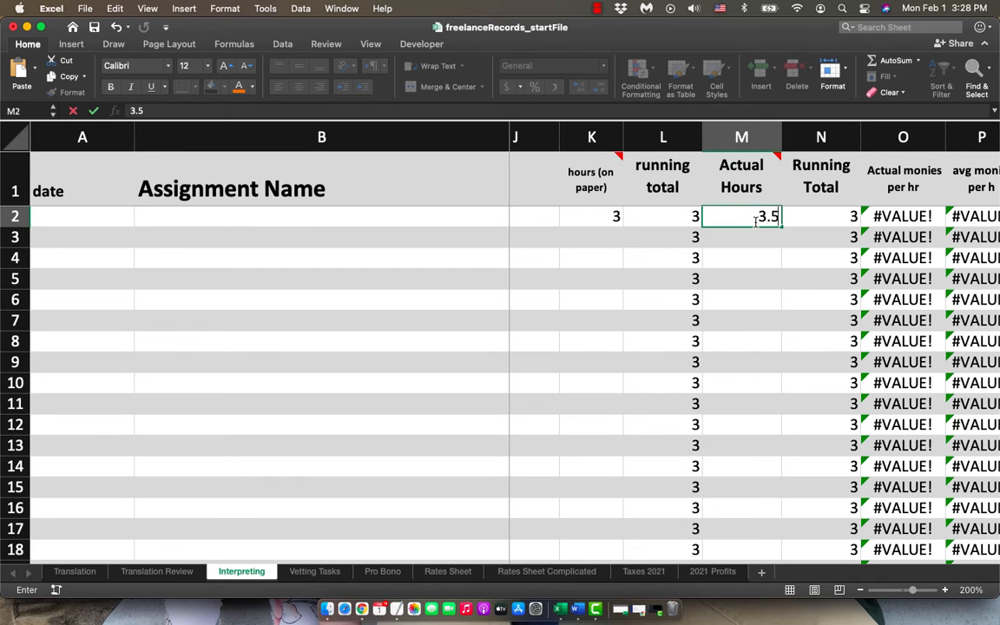
{"action": "key", "text": "Tab"}
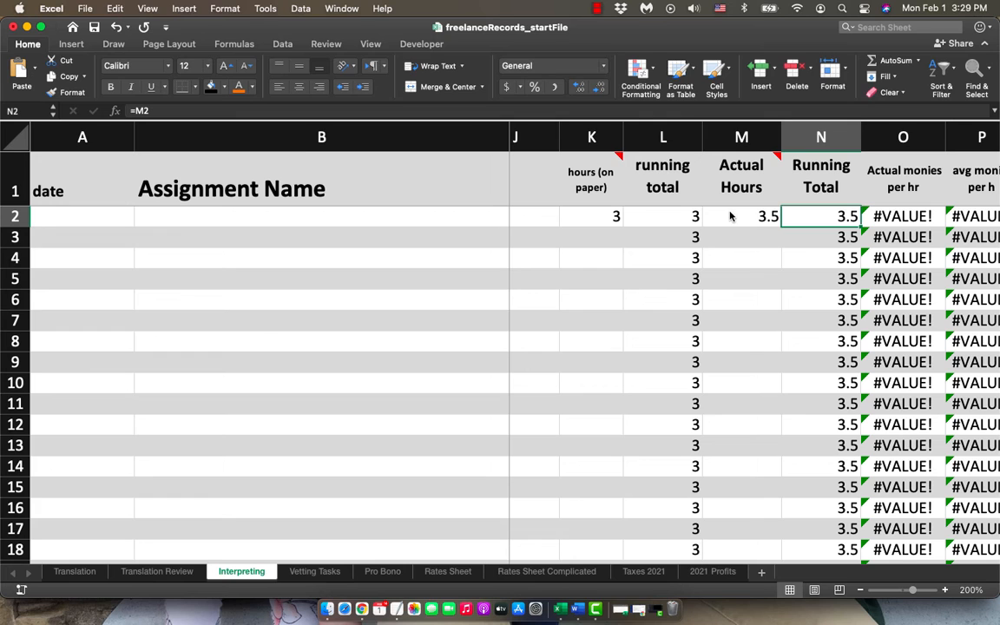
{"action": "key", "text": "Tab"}
{"action": "key", "text": "Tab"}
Set the billing basis of row 2 on the Interpreting sheet to hourly with "h".
{"action": "scroll", "coordinate": [785, 250], "scroll_direction": "left", "scroll_amount": 2}
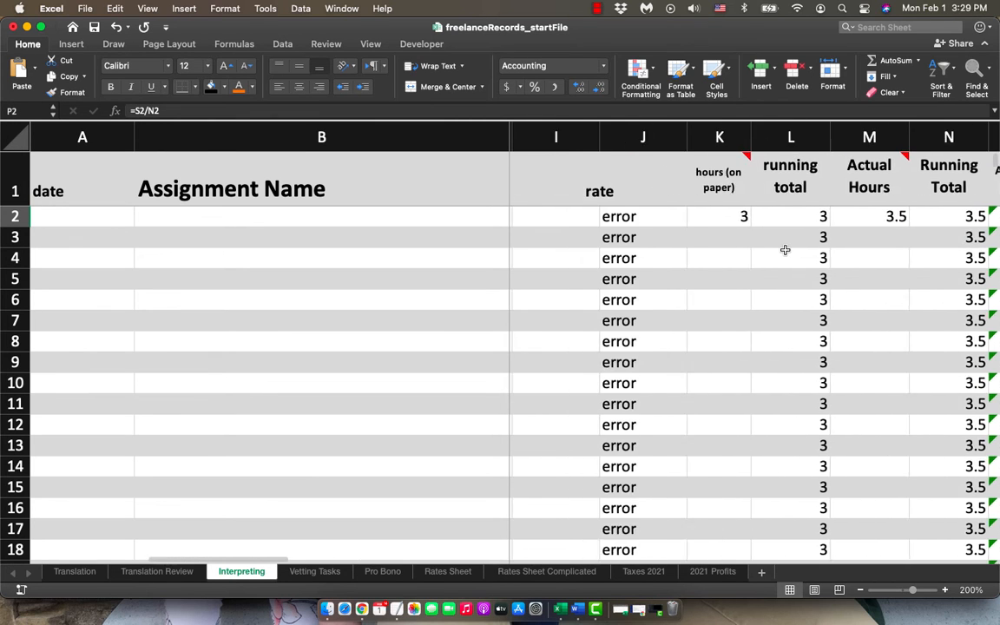
{"action": "scroll", "coordinate": [784, 250], "scroll_direction": "left", "scroll_amount": 3}
{"action": "left_click", "coordinate": [687, 217]}
{"action": "type", "text": "h"}
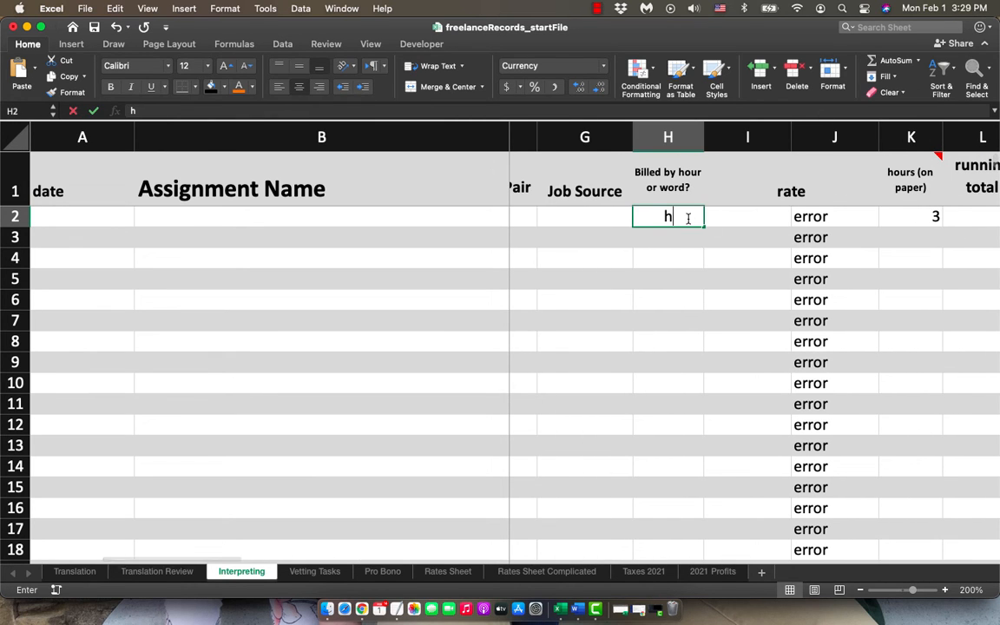
{"action": "key", "text": "Tab"}
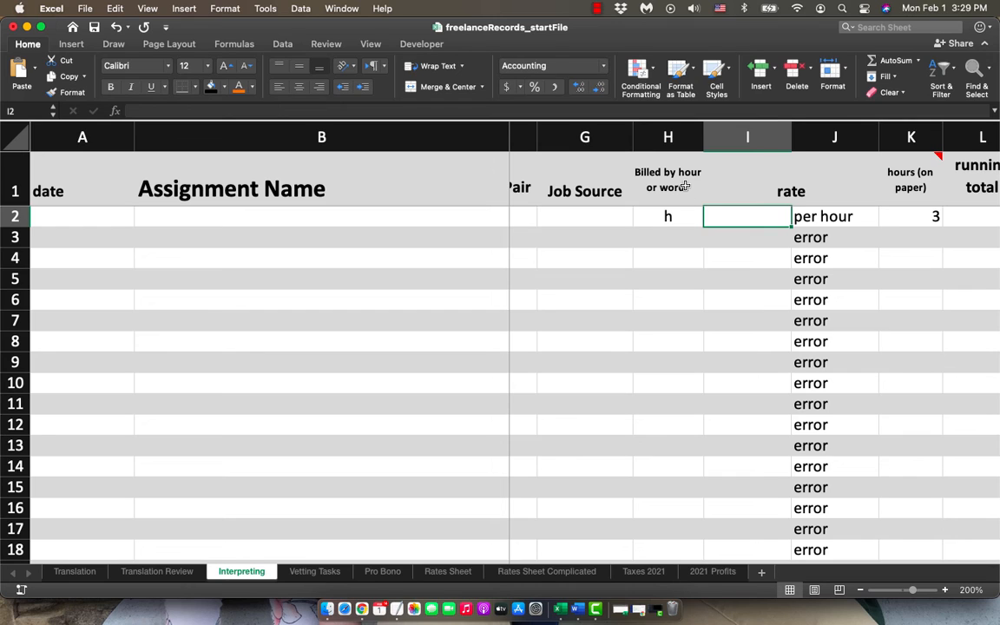
Change the heading in H1 to "Billed by hour or minute?" and return to the billing entry in row 2.
{"action": "left_click", "coordinate": [667, 187]}
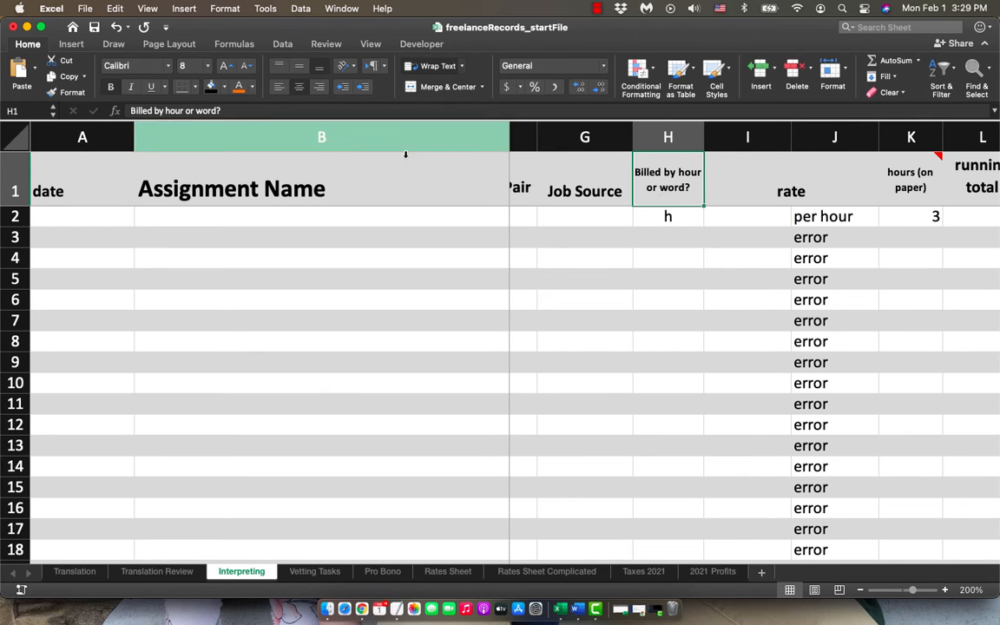
{"action": "double_click", "coordinate": [204, 110]}
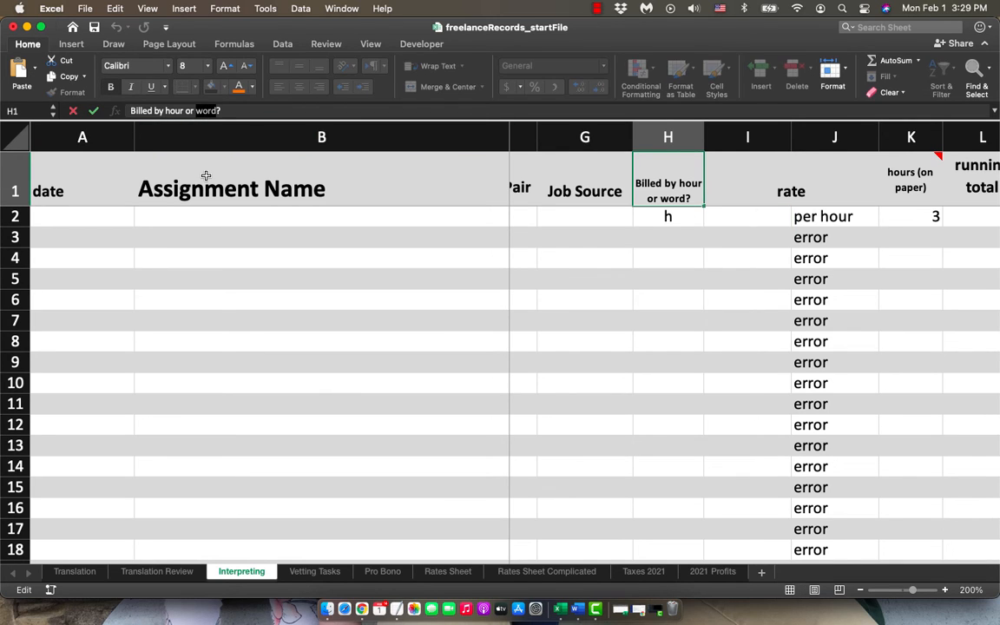
{"action": "type", "text": "minute?"}
{"action": "key", "text": "Tab"}
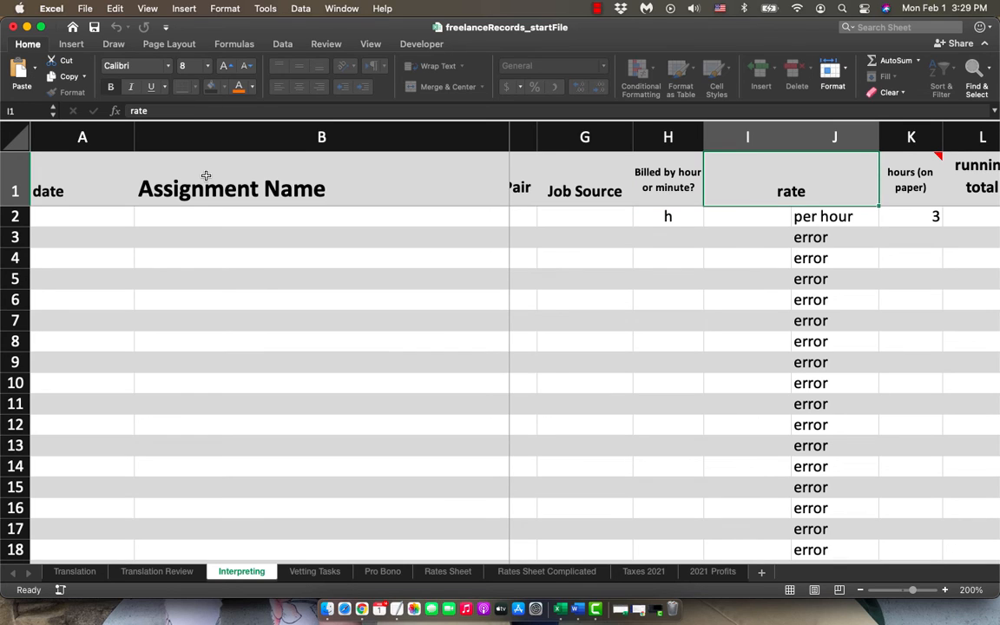
{"action": "left_click", "coordinate": [695, 216]}
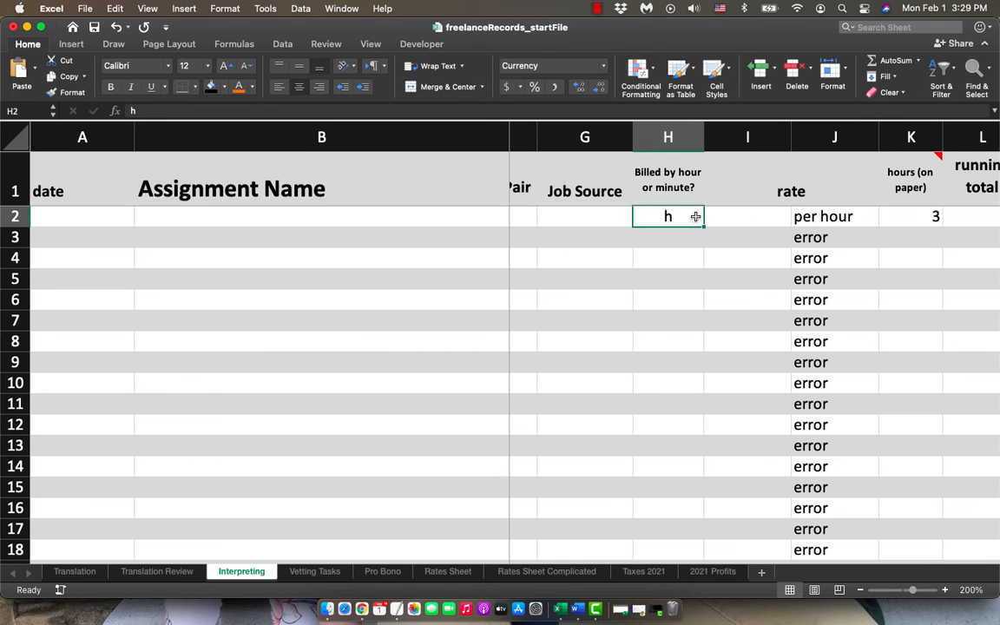
Enter a rate of 35 in row 2 of the Interpreting sheet.
{"action": "key", "text": "Tab"}
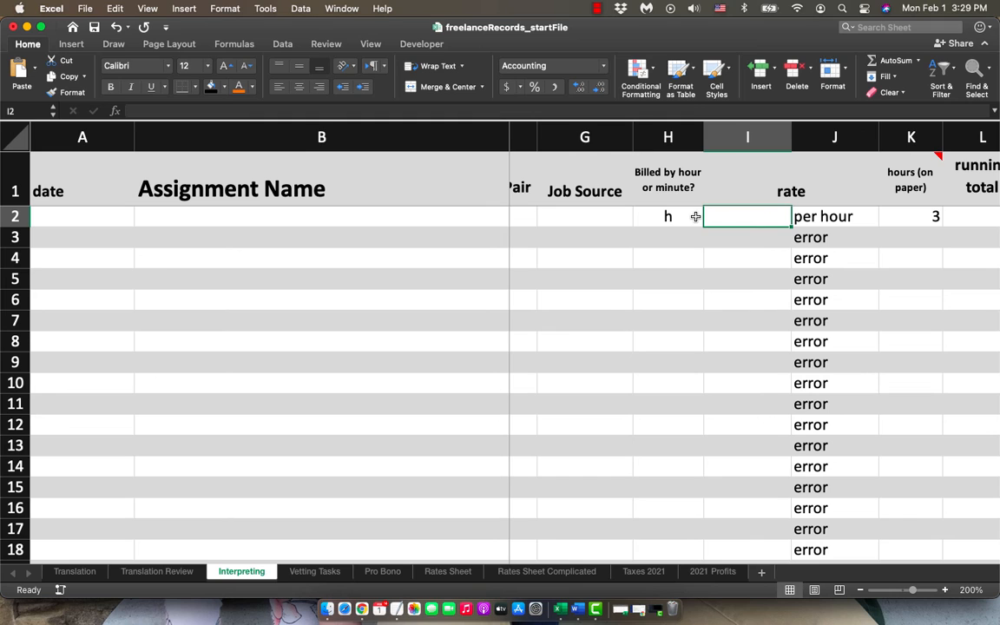
{"action": "type", "text": "35"}
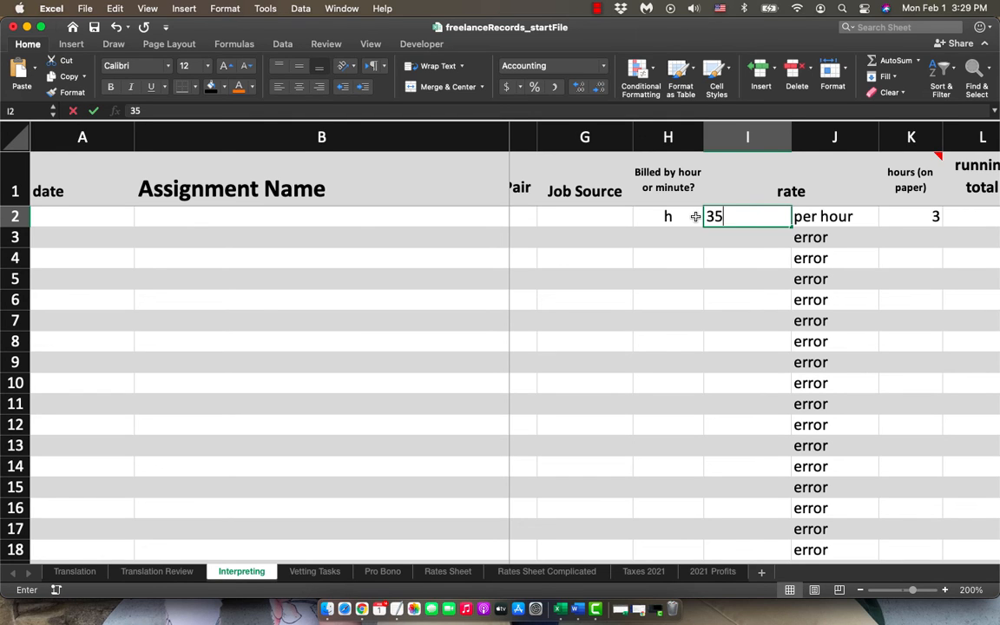
{"action": "key", "text": "Tab"}
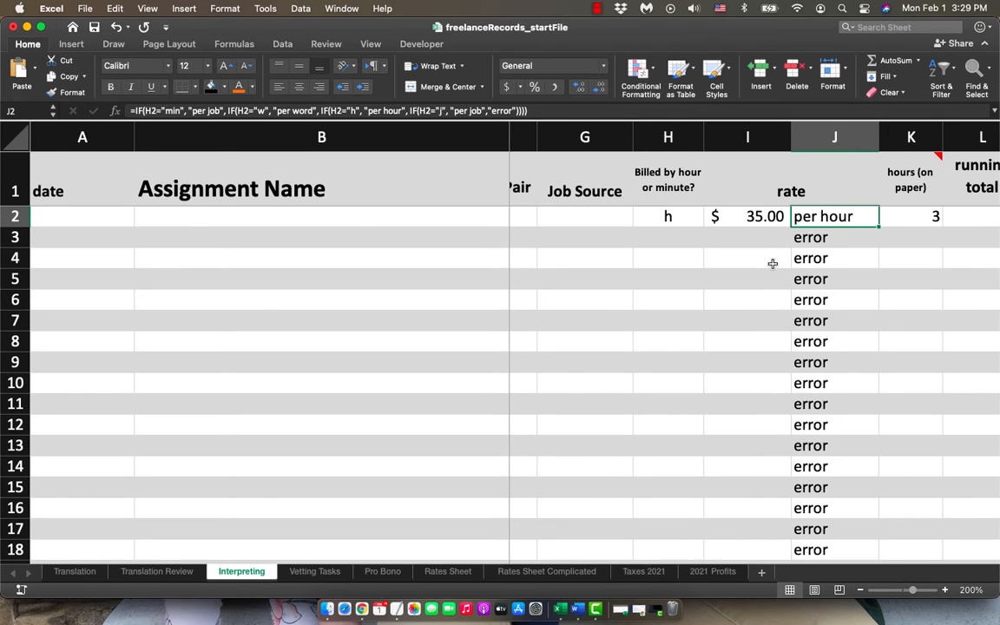
Change the rate in row 2 to 40 and move on to the average monies per hour cell.
{"action": "scroll", "coordinate": [772, 260], "scroll_direction": "right", "scroll_amount": 3}
{"action": "left_click", "coordinate": [616, 215]}
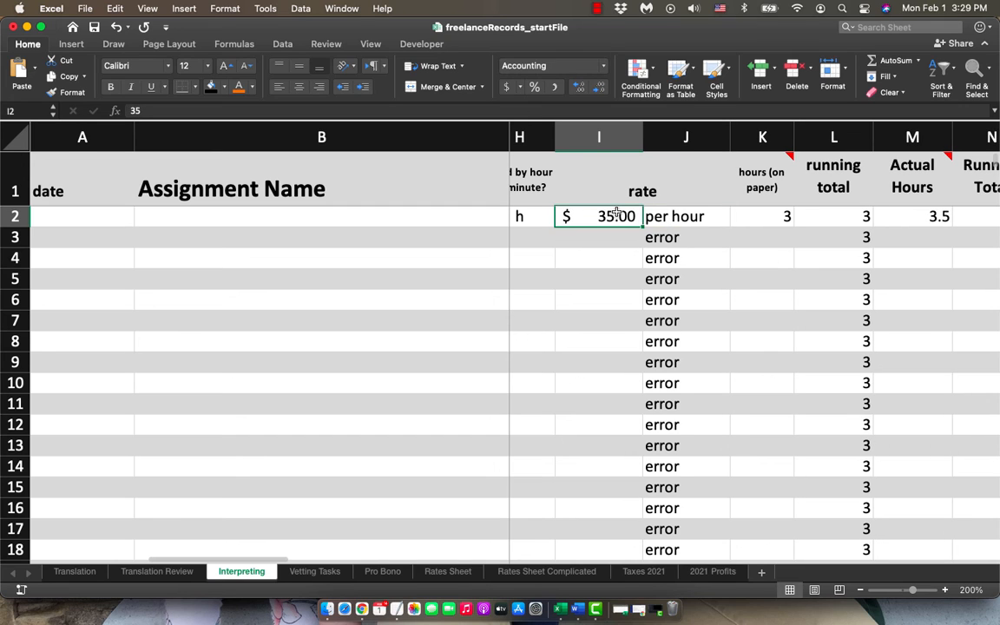
{"action": "type", "text": "40"}
{"action": "key", "text": "Tab"}
{"action": "key", "text": "Tab"}
{"action": "key", "text": "Tab"}
{"action": "key", "text": "Tab"}
{"action": "key", "text": "Tab"}
{"action": "key", "text": "Tab"}
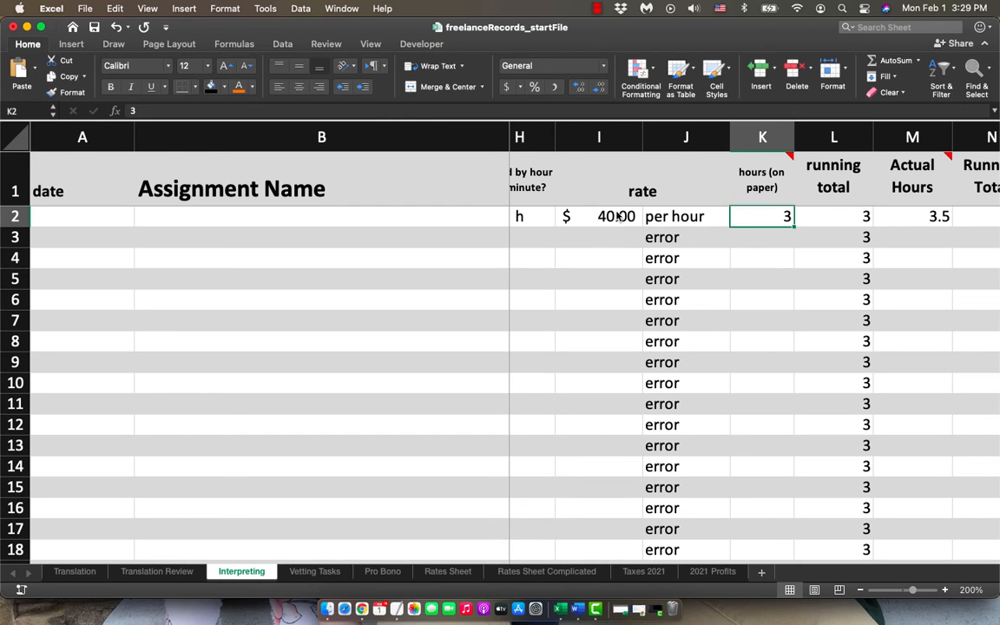
{"action": "key", "text": "Tab"}
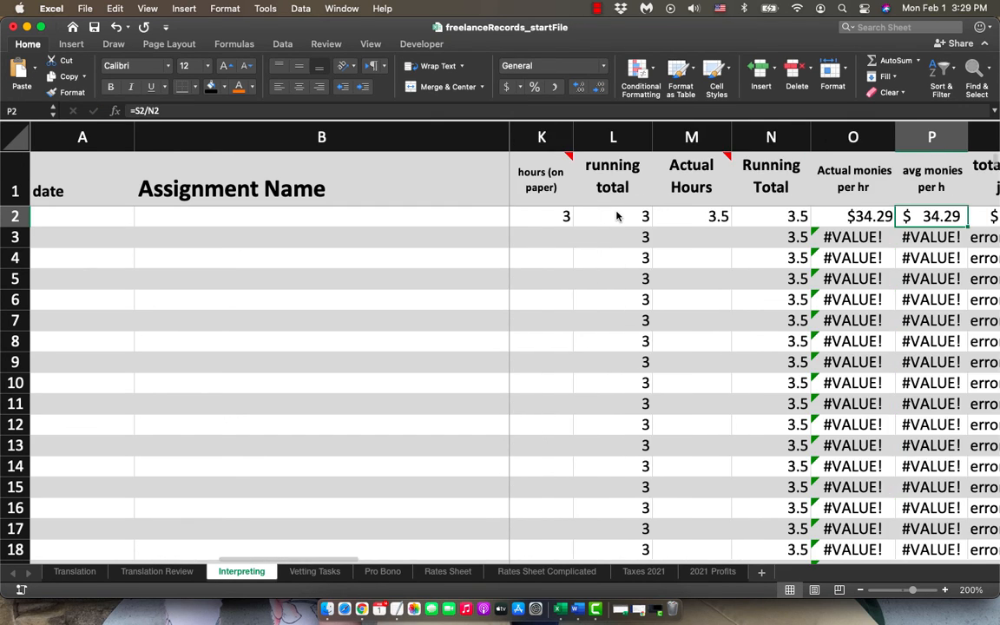
Enter .58 as the miles rate in row 2 of the Interpreting sheet.
{"action": "scroll", "coordinate": [767, 216], "scroll_direction": "right", "scroll_amount": 2}
{"action": "scroll", "coordinate": [766, 216], "scroll_direction": "right", "scroll_amount": 1}
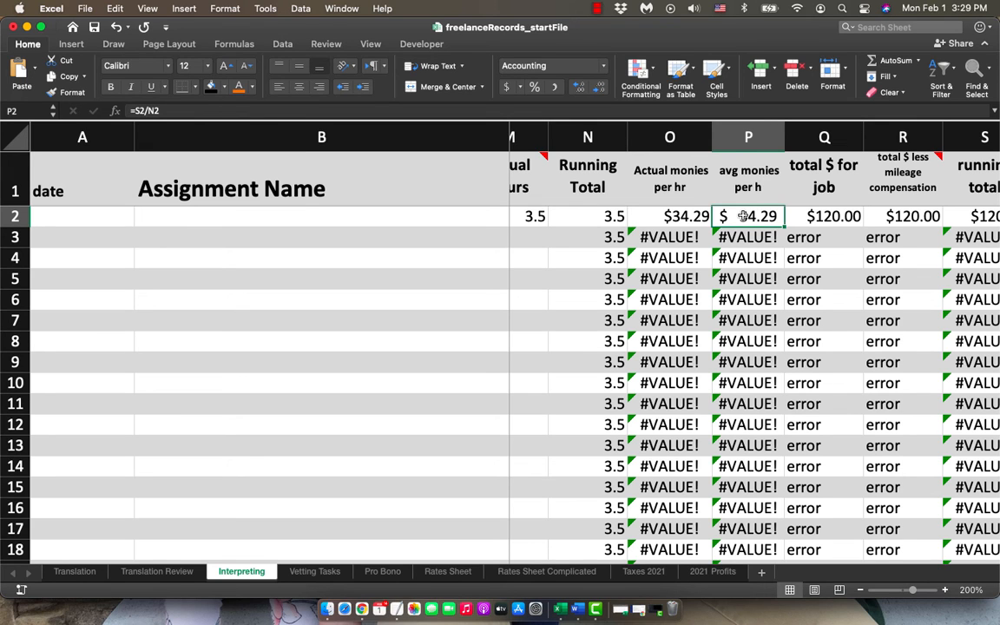
{"action": "scroll", "coordinate": [755, 195], "scroll_direction": "right", "scroll_amount": 2}
{"action": "scroll", "coordinate": [741, 214], "scroll_direction": "left", "scroll_amount": 1}
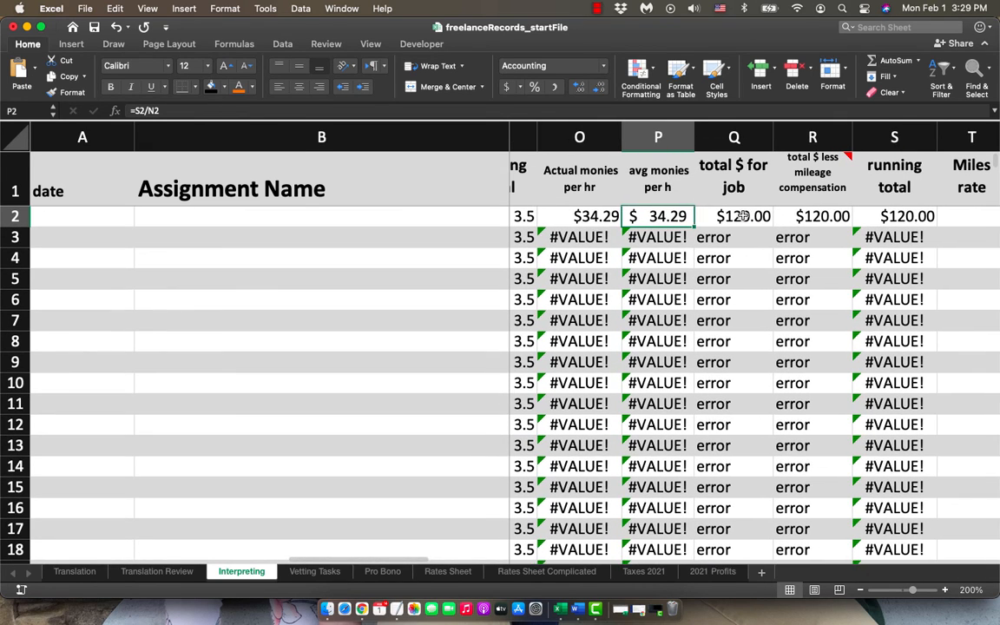
{"action": "scroll", "coordinate": [746, 215], "scroll_direction": "right", "scroll_amount": 3}
{"action": "scroll", "coordinate": [747, 216], "scroll_direction": "right", "scroll_amount": 1}
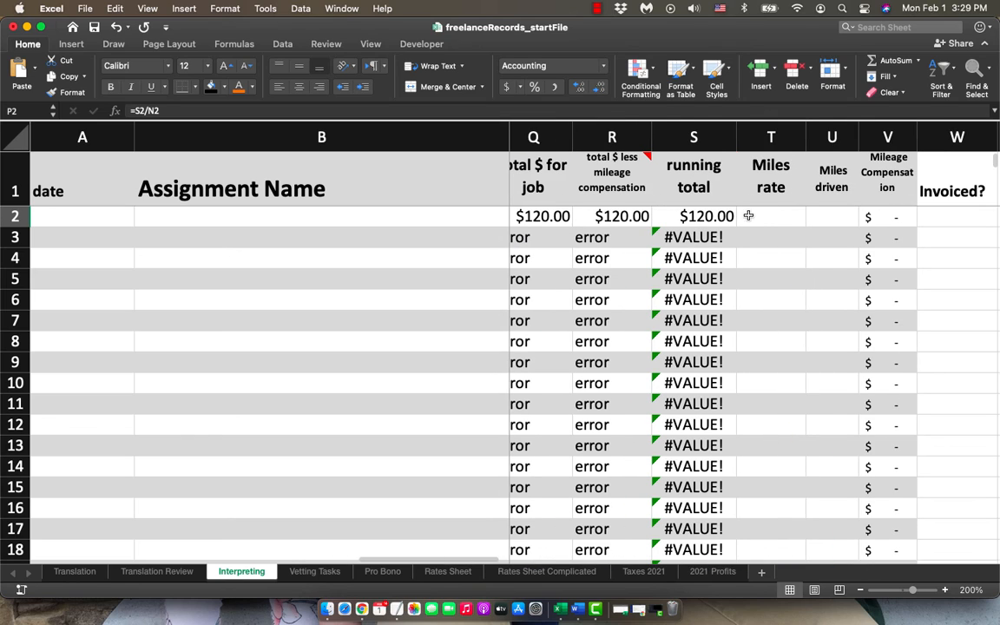
{"action": "left_click", "coordinate": [755, 216]}
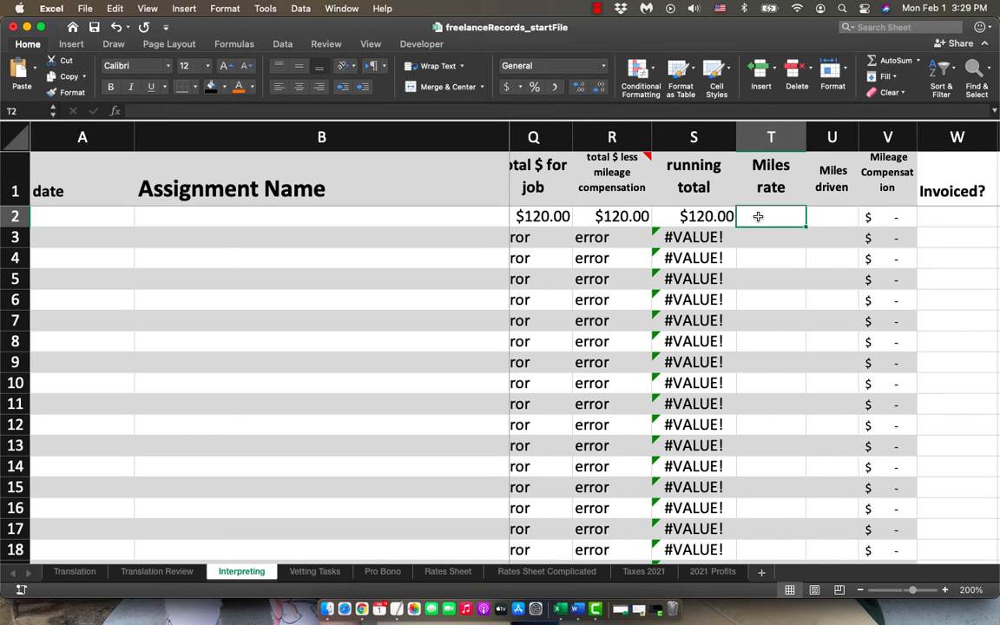
{"action": "type", "text": ".58"}
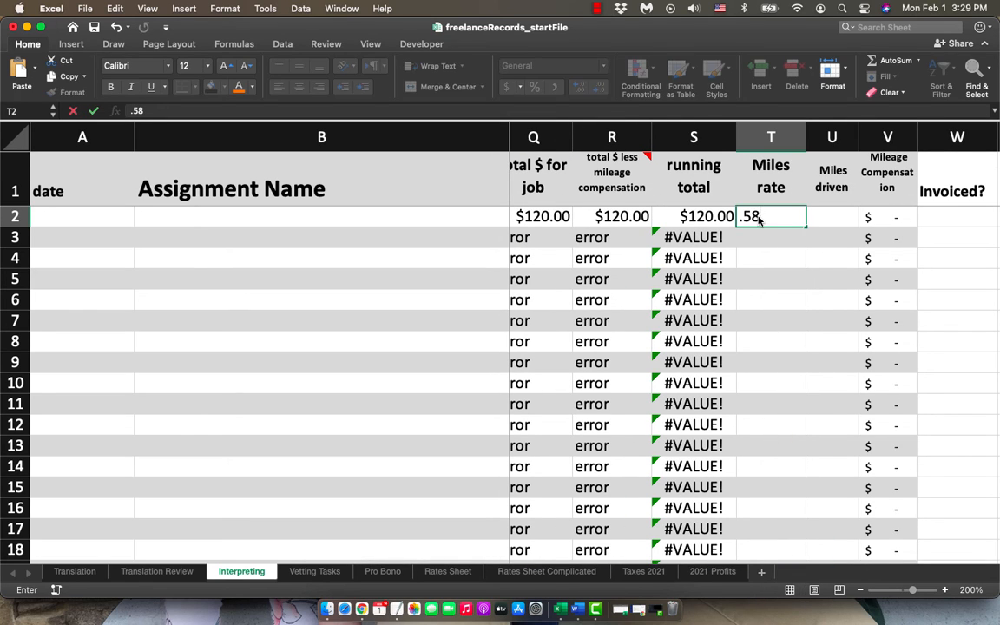
{"action": "key", "text": "Tab"}
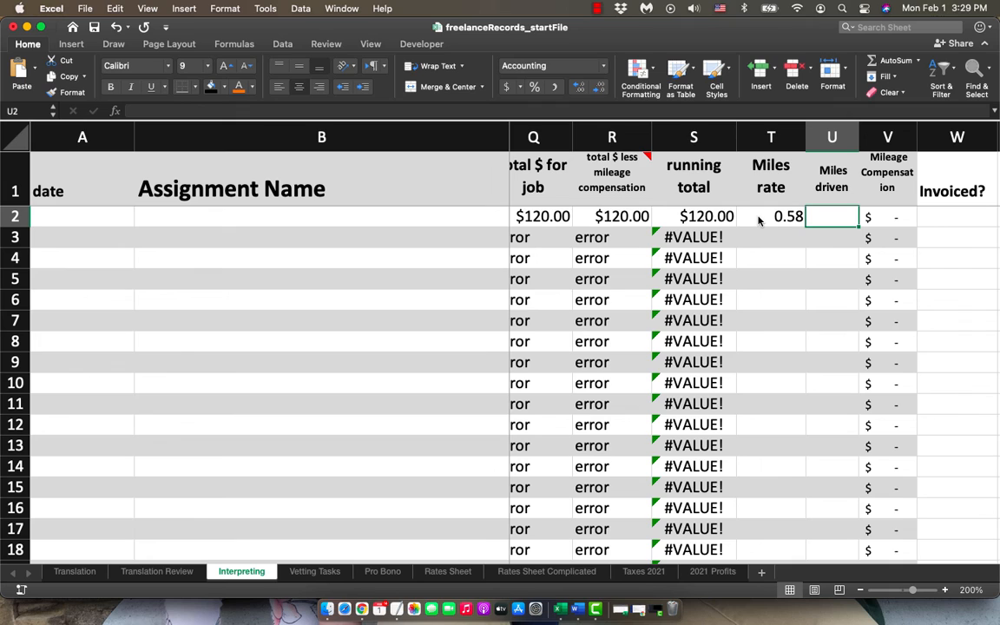
Enter 30 miles driven in row 2 and select that row's mileage compensation cell to show its formula.
{"action": "type", "text": "30"}
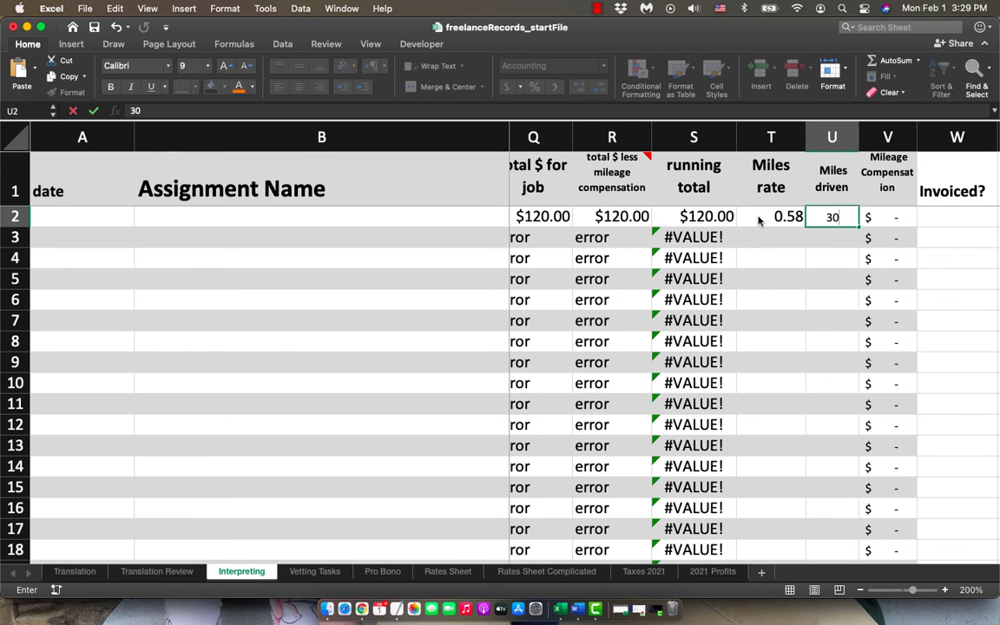
{"action": "key", "text": "Return"}
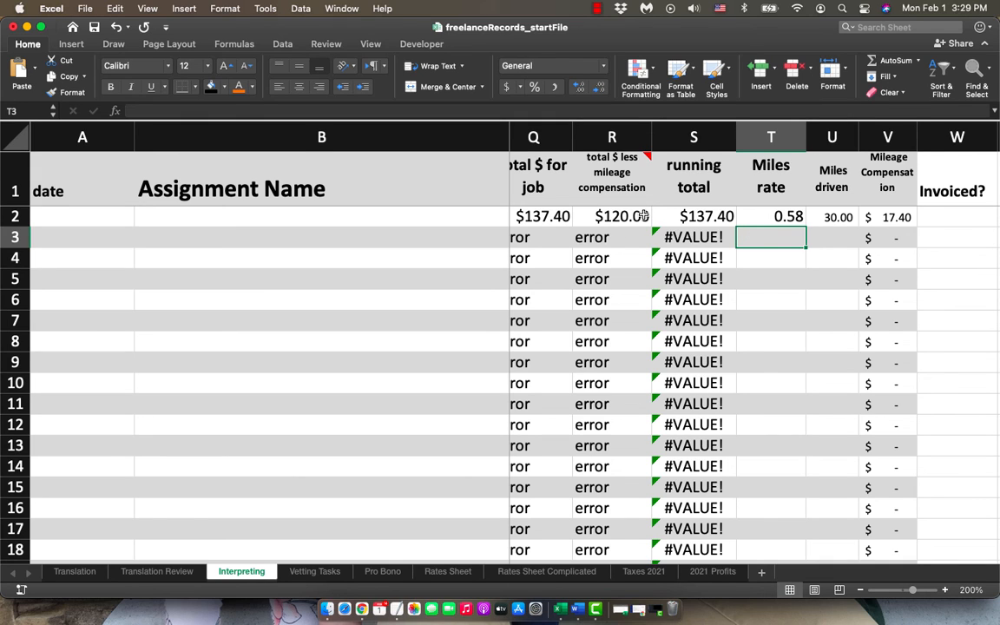
{"action": "scroll", "coordinate": [610, 172], "scroll_direction": "left", "scroll_amount": 2}
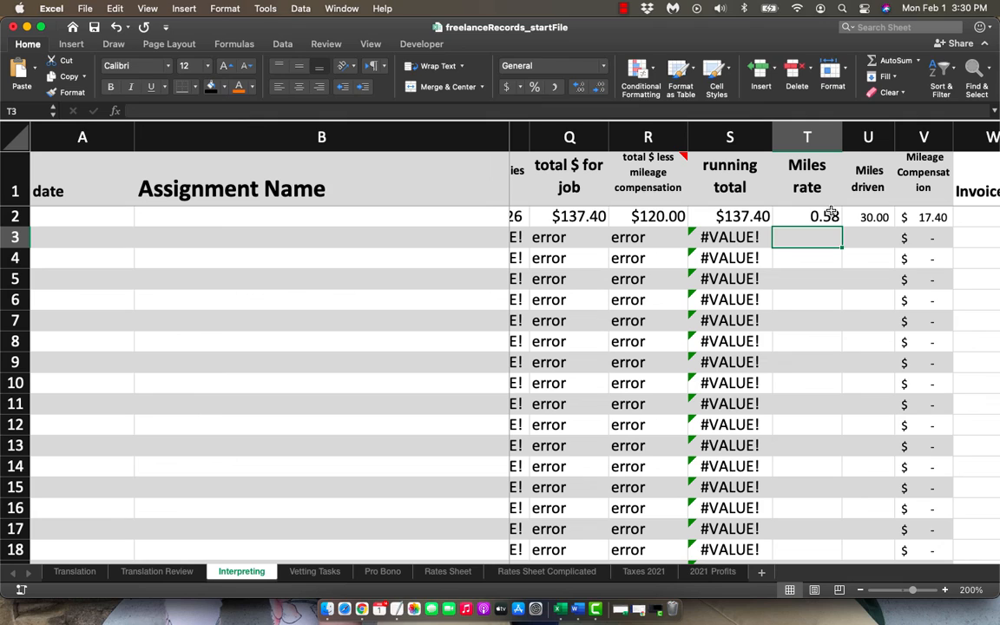
{"action": "left_click", "coordinate": [906, 217]}
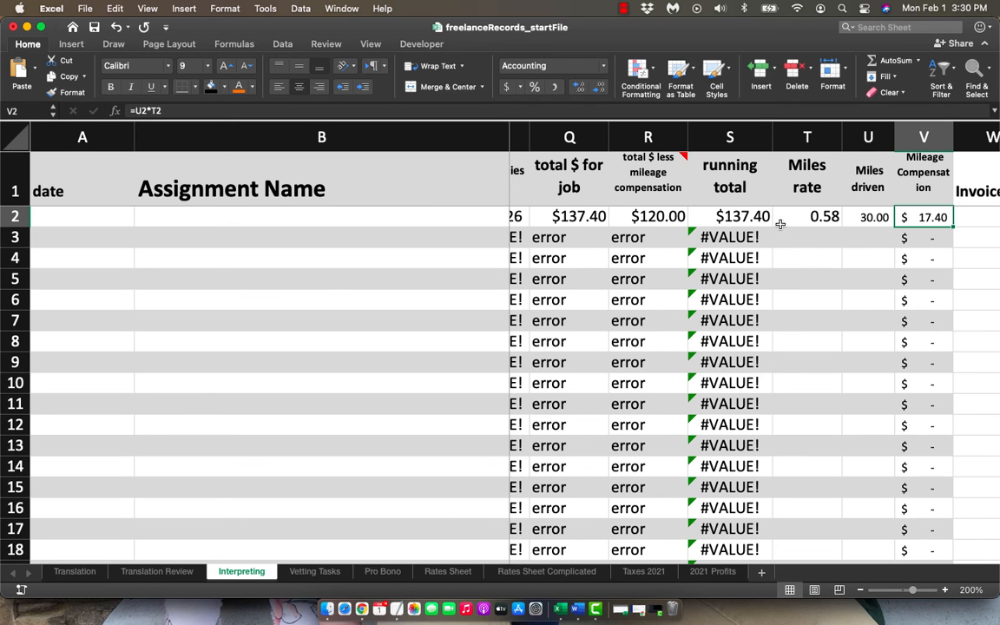
Mark the job in row 2 as invoiced and paid, entering "Yes" in both columns.
{"action": "scroll", "coordinate": [781, 221], "scroll_direction": "right", "scroll_amount": 5}
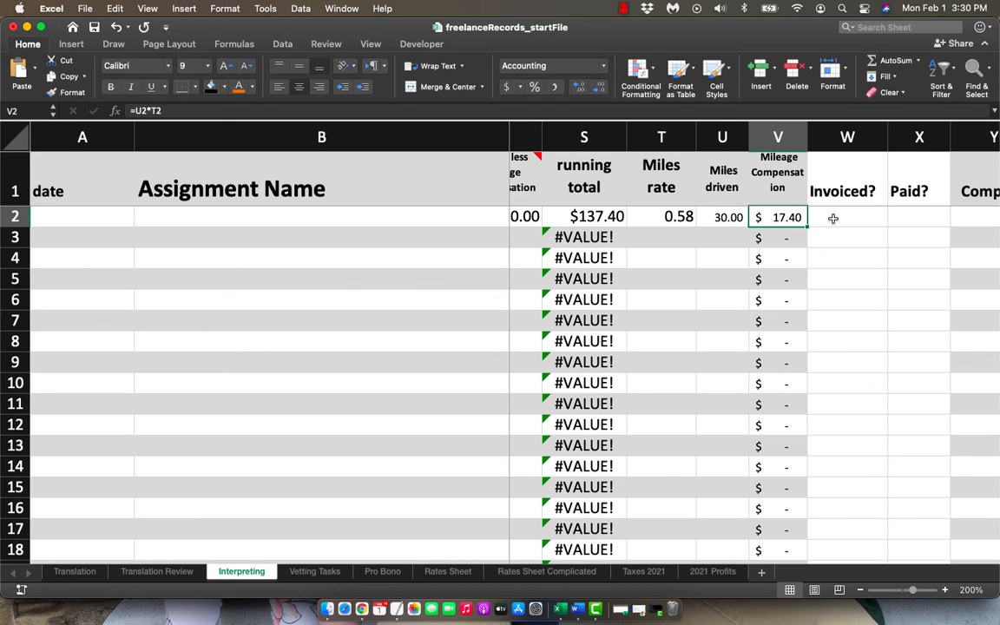
{"action": "left_click", "coordinate": [830, 217]}
{"action": "type", "text": "Yes"}
{"action": "key", "text": "Tab"}
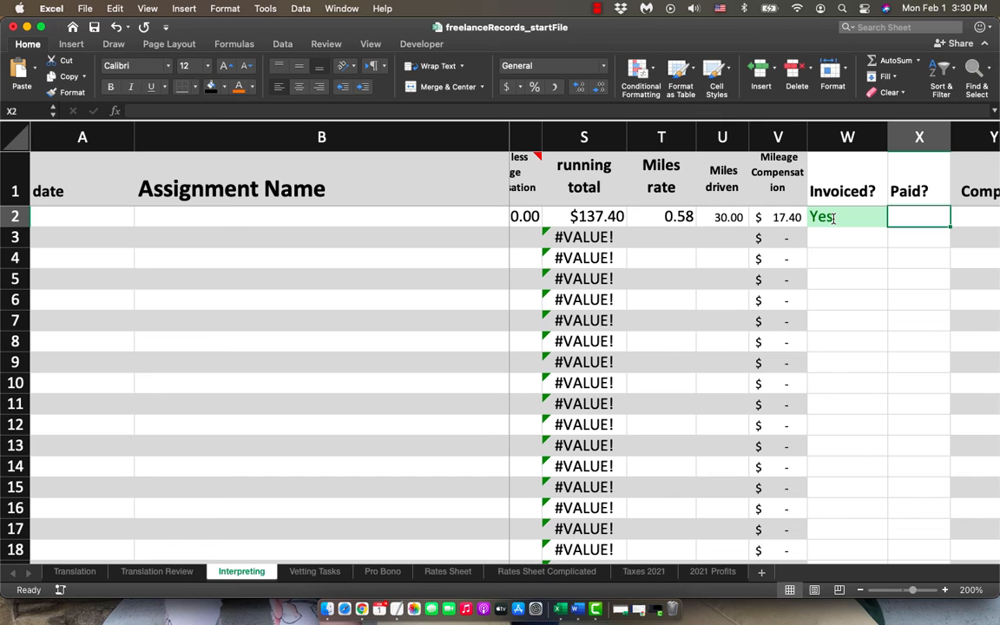
{"action": "type", "text": "Yes"}
{"action": "key", "text": "Tab"}
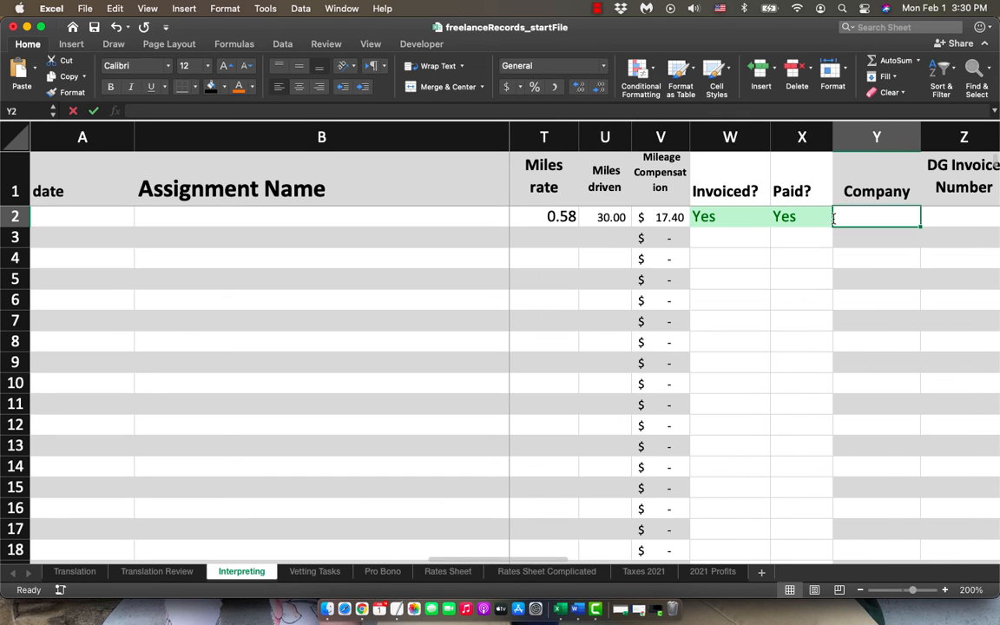
Enter "Int. Co." as the company for the job in row 2.
{"action": "type", "text": "T"}
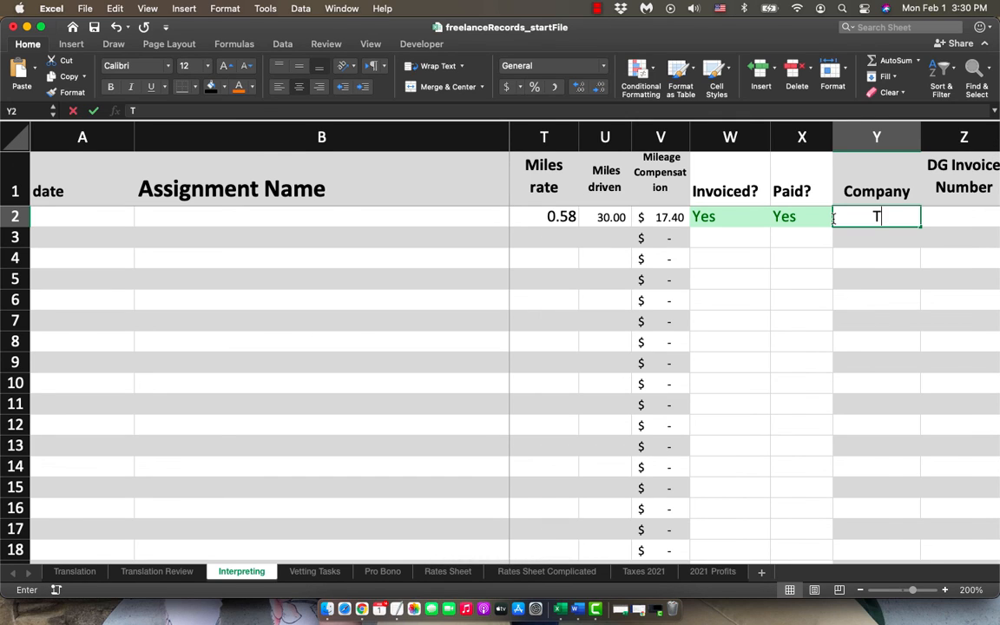
{"action": "key", "text": "BackSpace"}
{"action": "type", "text": "Int. Co."}
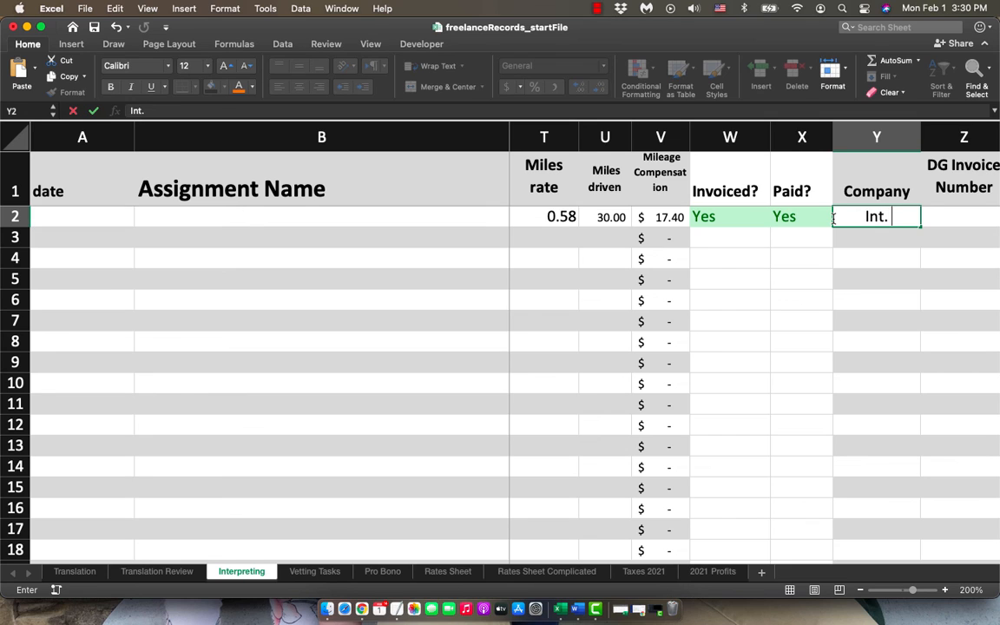
{"action": "key", "text": "Tab"}
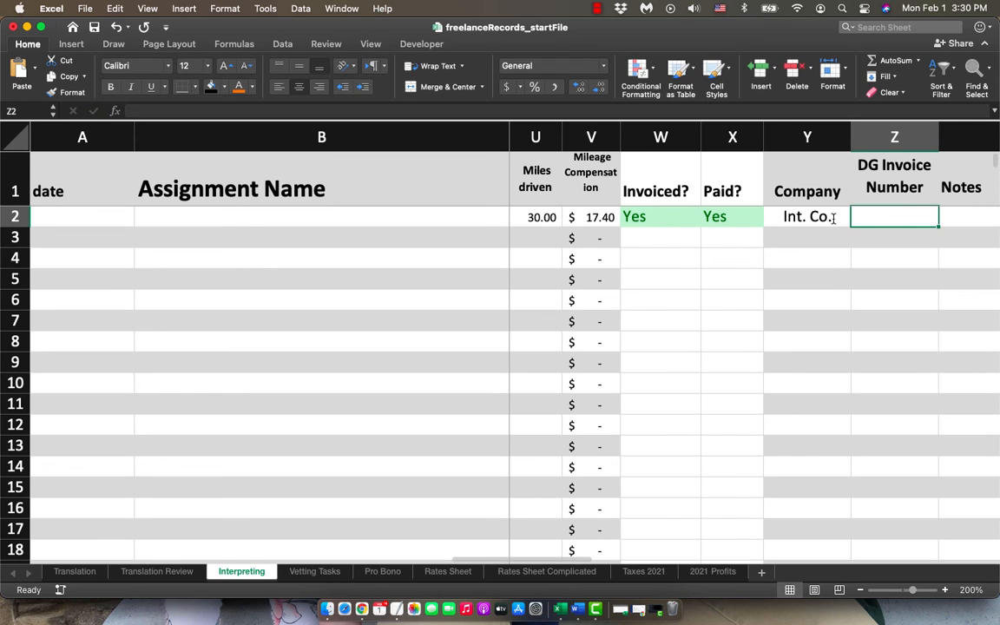
Enter "110", including the quotation marks, as the DG invoice number in row 2 and move on to the Nether Money cell.
{"action": "type", "text": "\"110\""}
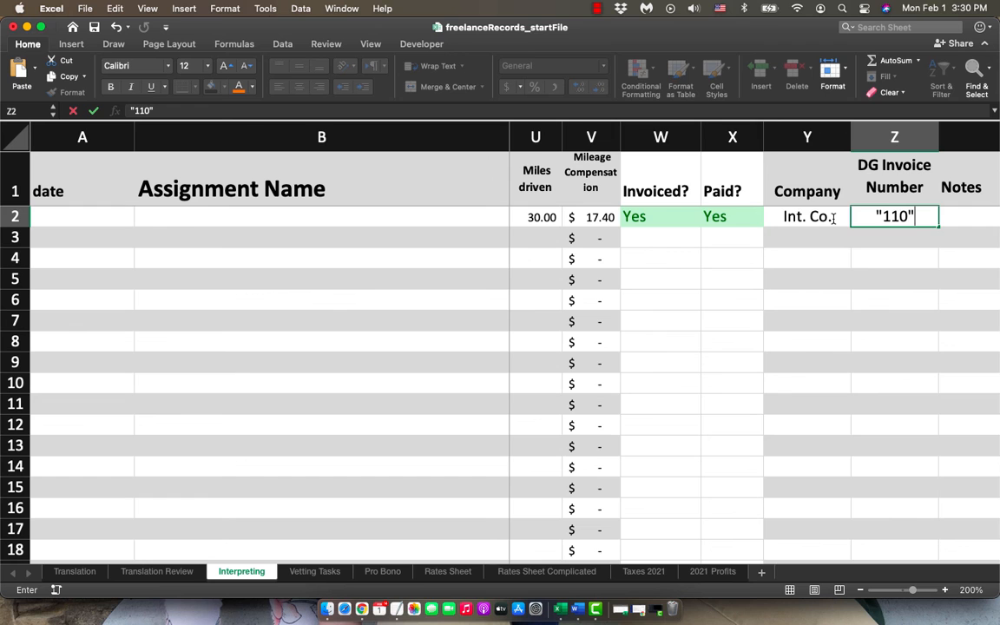
{"action": "key", "text": "Tab"}
{"action": "key", "text": "Tab"}
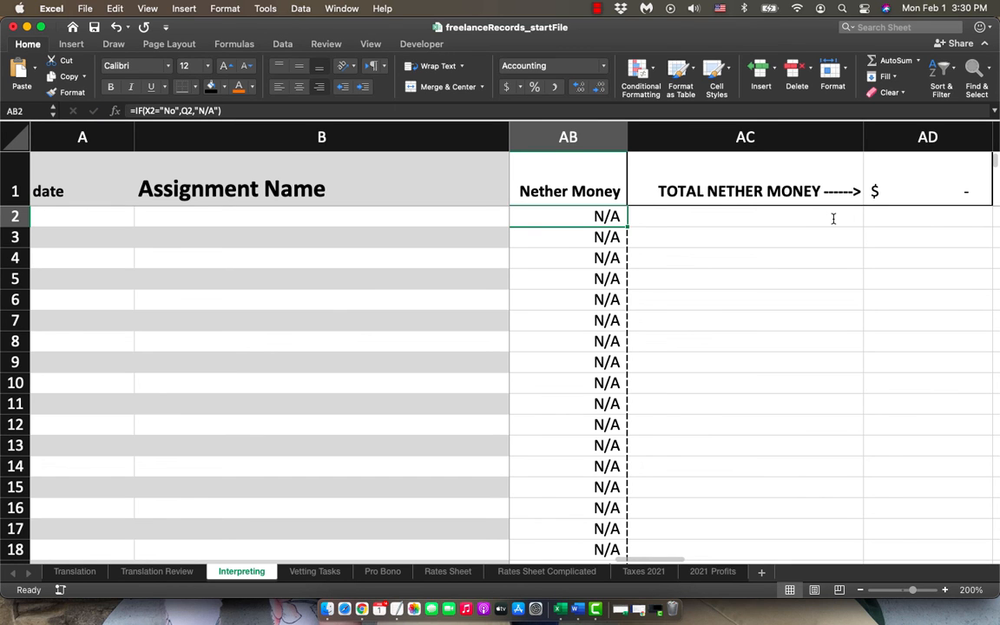
{"action": "scroll", "coordinate": [737, 218], "scroll_direction": "left", "scroll_amount": 15}
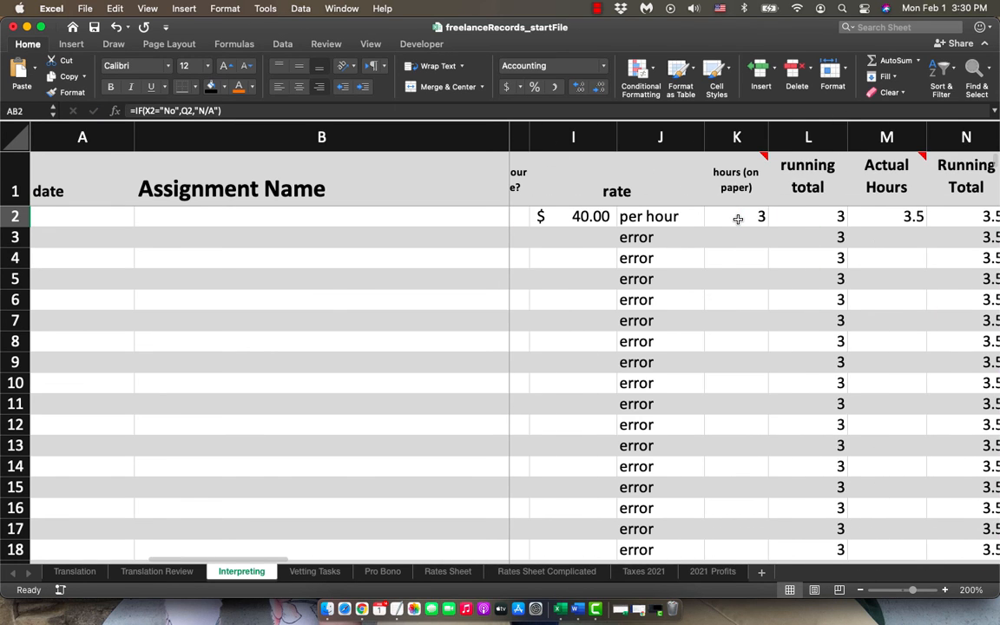